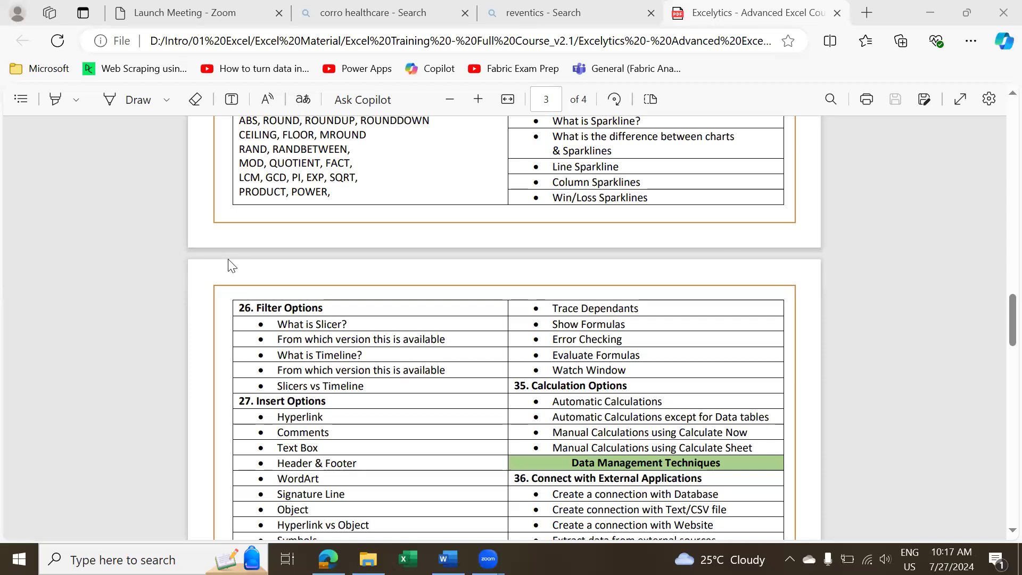
# - Jump back to page 1 of the Advanced Excel Course Content PDF in Edge
pyautogui.click(149, 292)
pyautogui.press('Home')
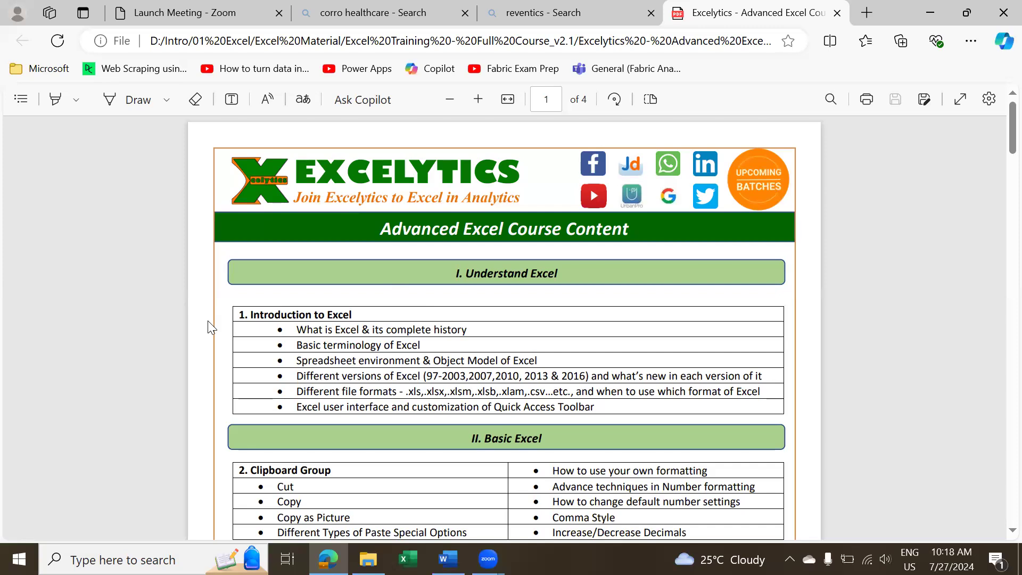
# - Scroll the course PDF from the Basic Excel topics down to page 4's Pivot Table topics
pyautogui.scroll(-1, 209, 327)
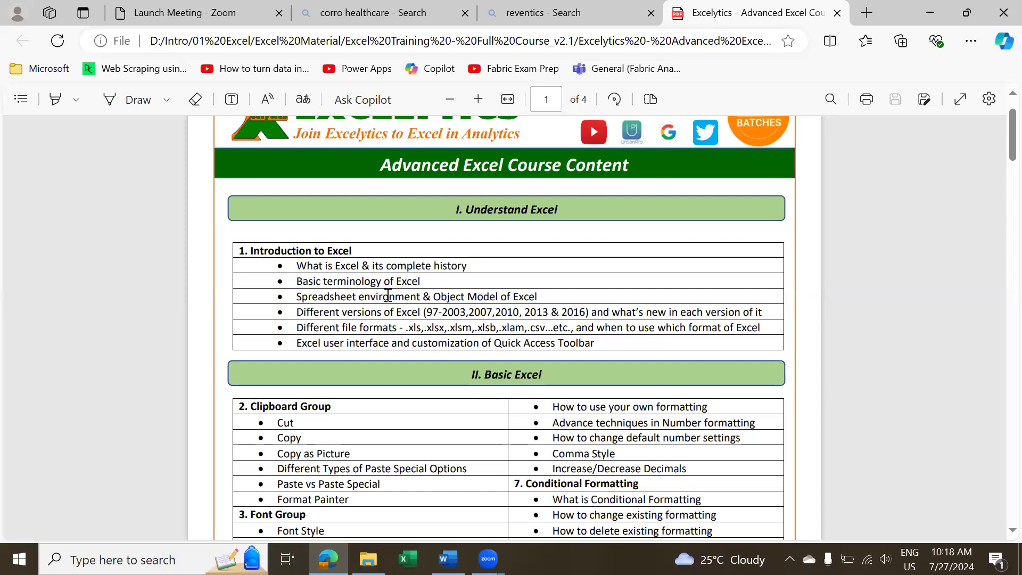
pyautogui.scroll(-3, 388, 295)
pyautogui.scroll(-3, 389, 295)
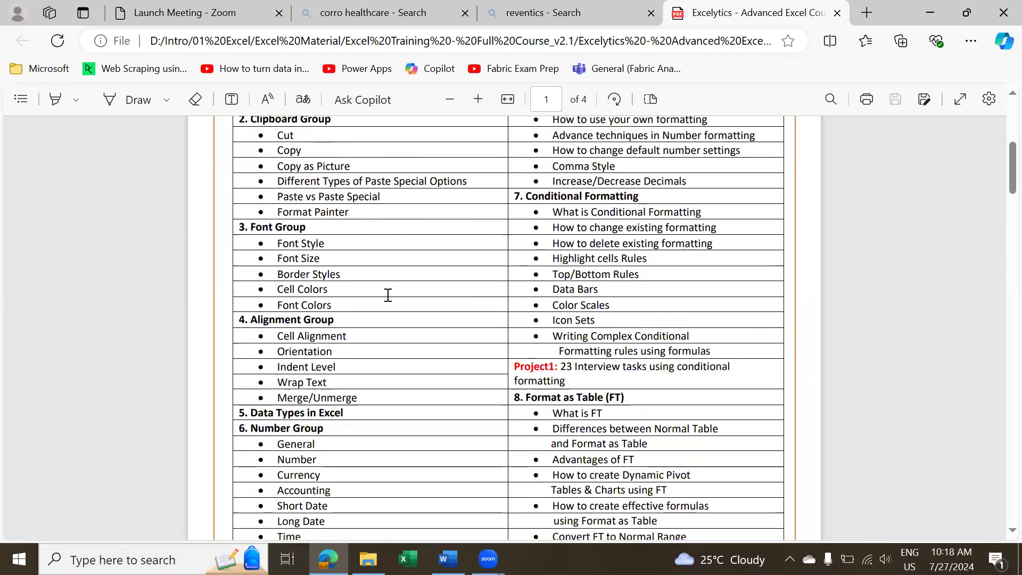
pyautogui.scroll(-1, 388, 295)
pyautogui.scroll(-6, 388, 295)
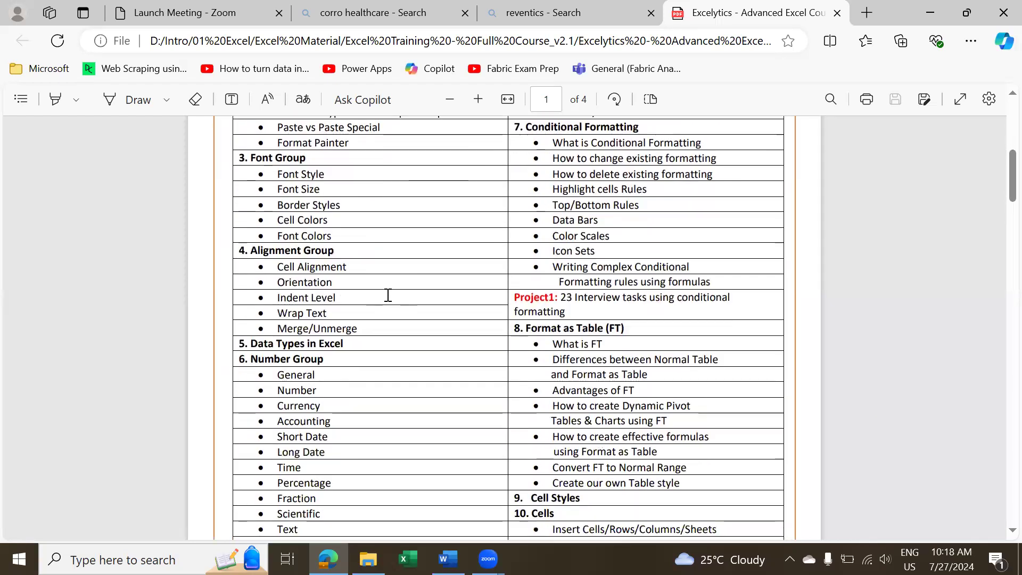
pyautogui.scroll(-5, 388, 295)
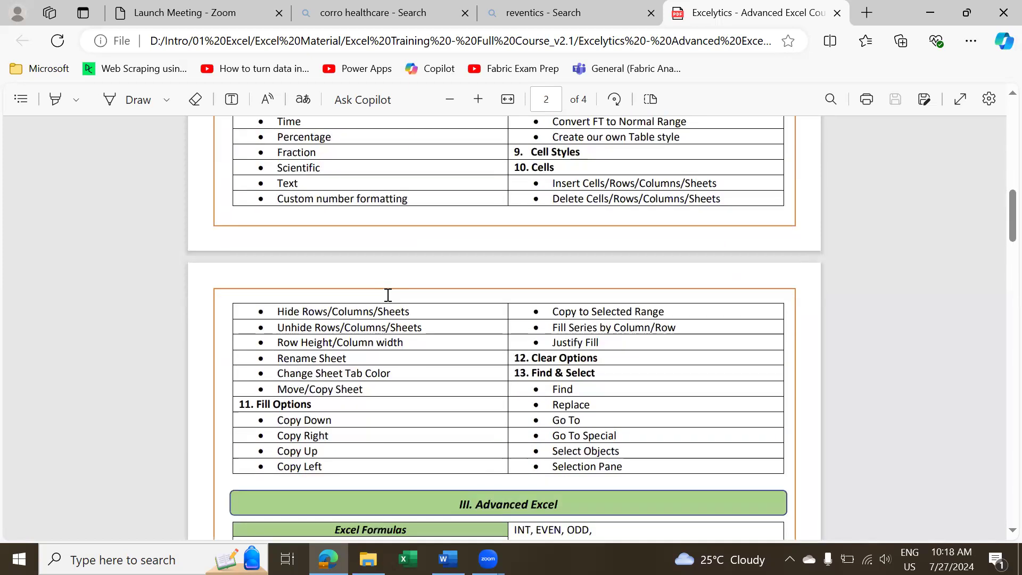
pyautogui.scroll(-2, 388, 296)
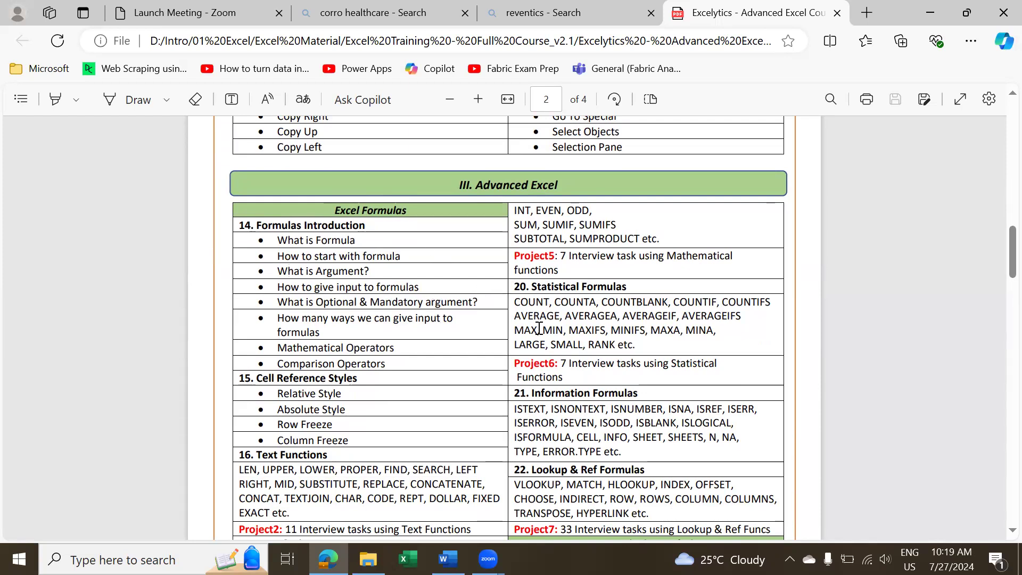
pyautogui.scroll(-1, 539, 329)
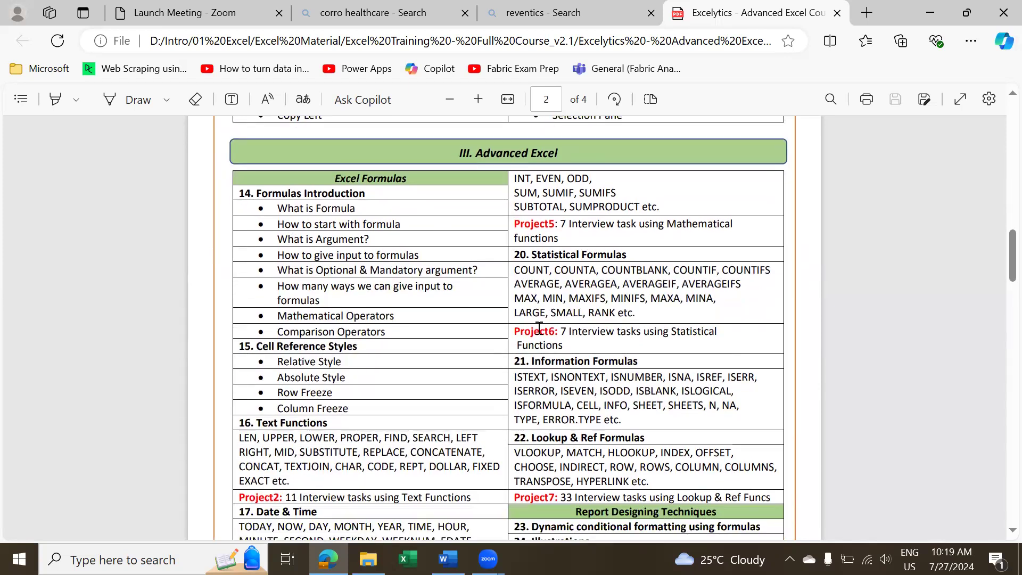
pyautogui.scroll(-1, 539, 328)
pyautogui.scroll(-1, 539, 329)
pyautogui.scroll(-6, 538, 329)
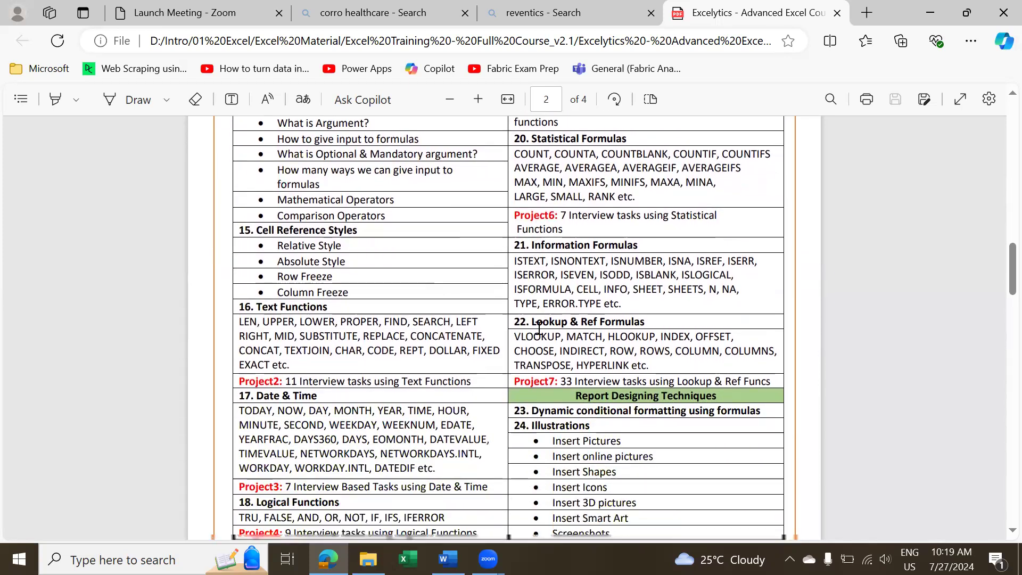
pyautogui.scroll(-9, 539, 328)
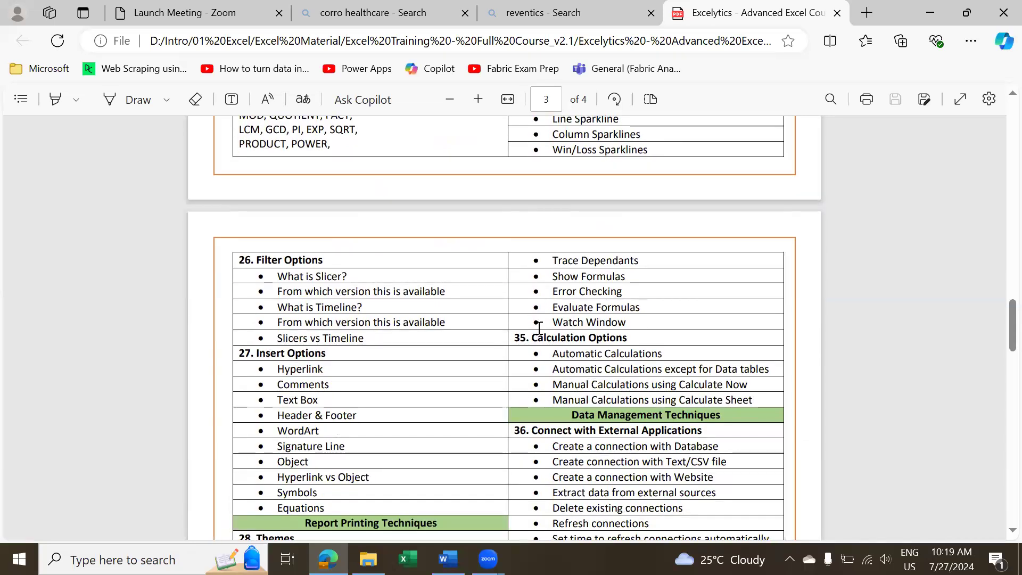
pyautogui.scroll(-4, 539, 329)
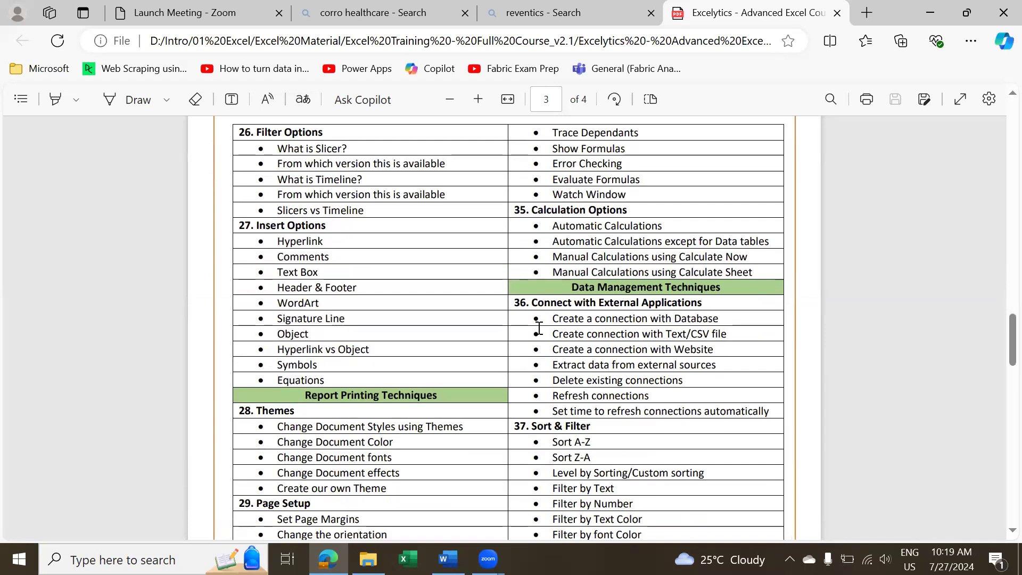
pyautogui.scroll(-5, 538, 328)
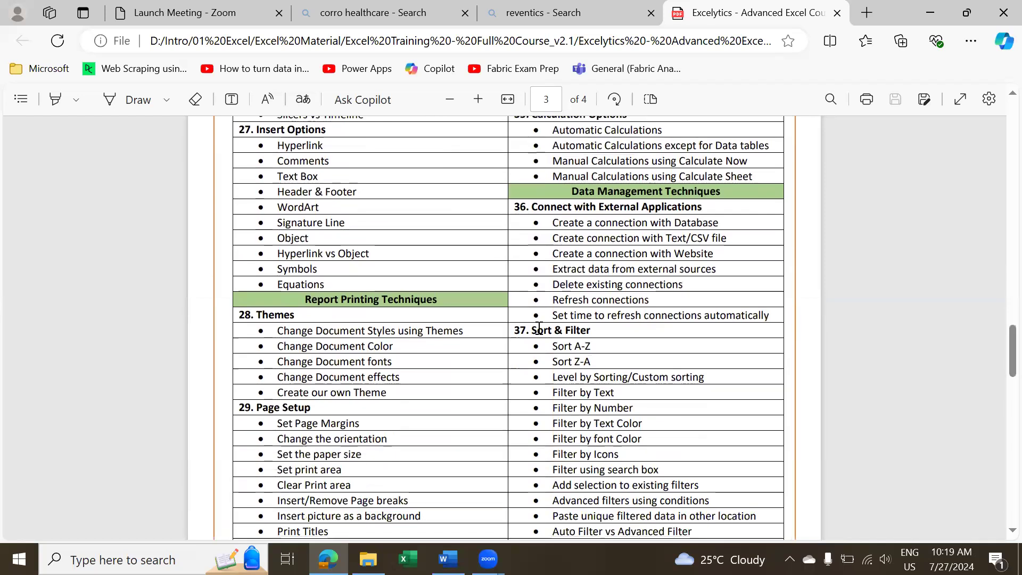
pyautogui.scroll(-4, 539, 329)
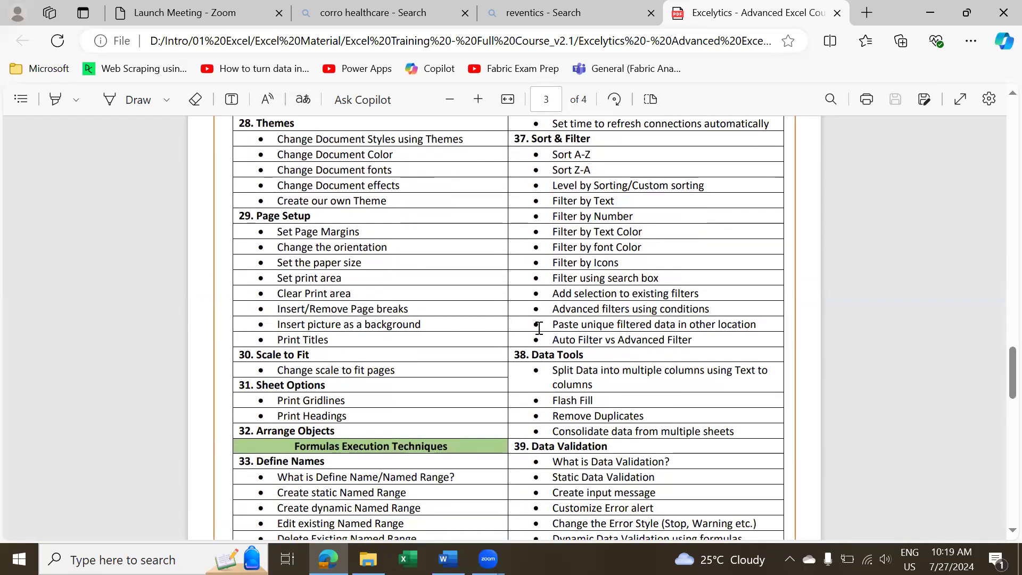
pyautogui.scroll(-7, 539, 329)
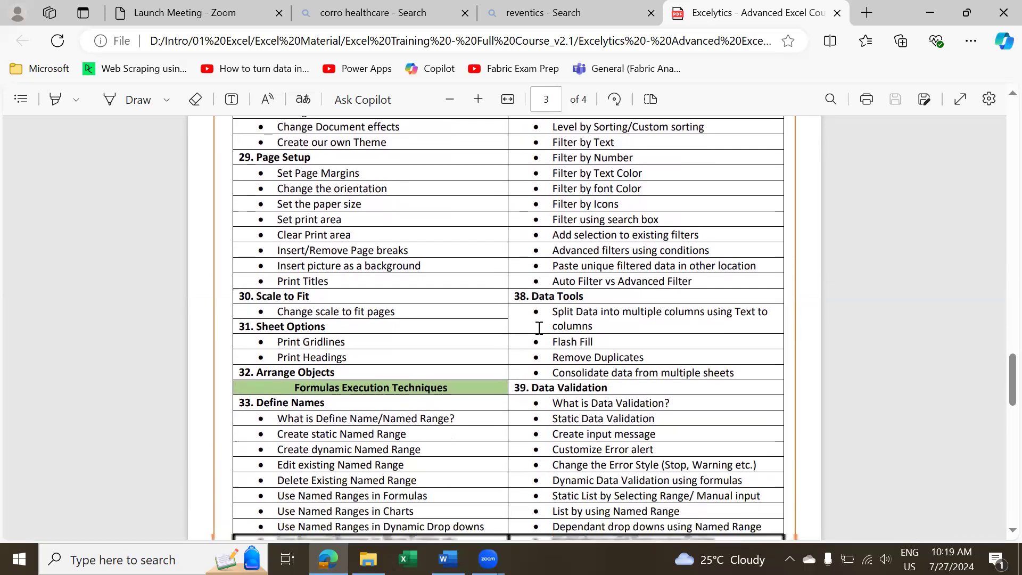
pyautogui.scroll(-6, 539, 328)
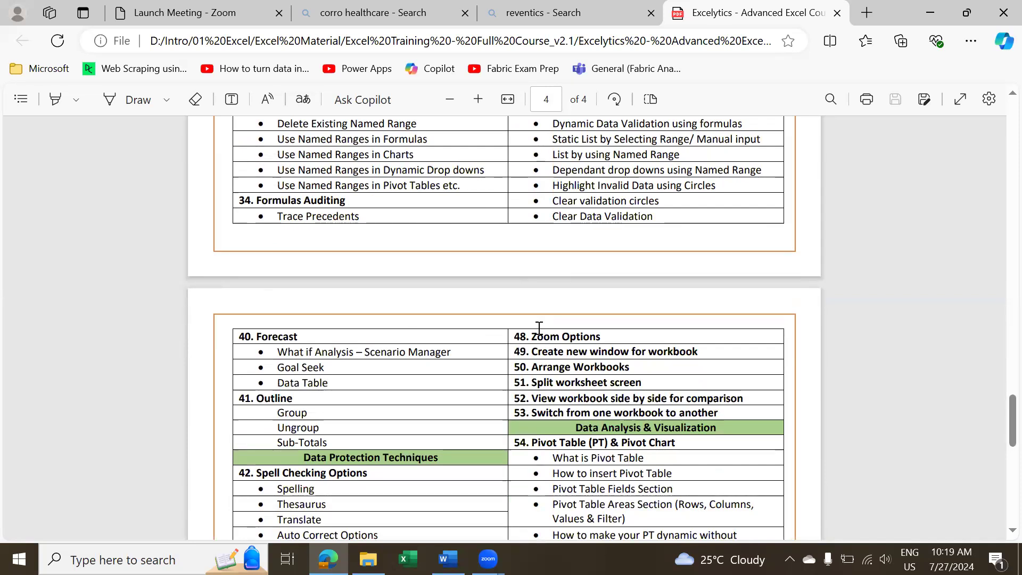
pyautogui.scroll(-2, 539, 328)
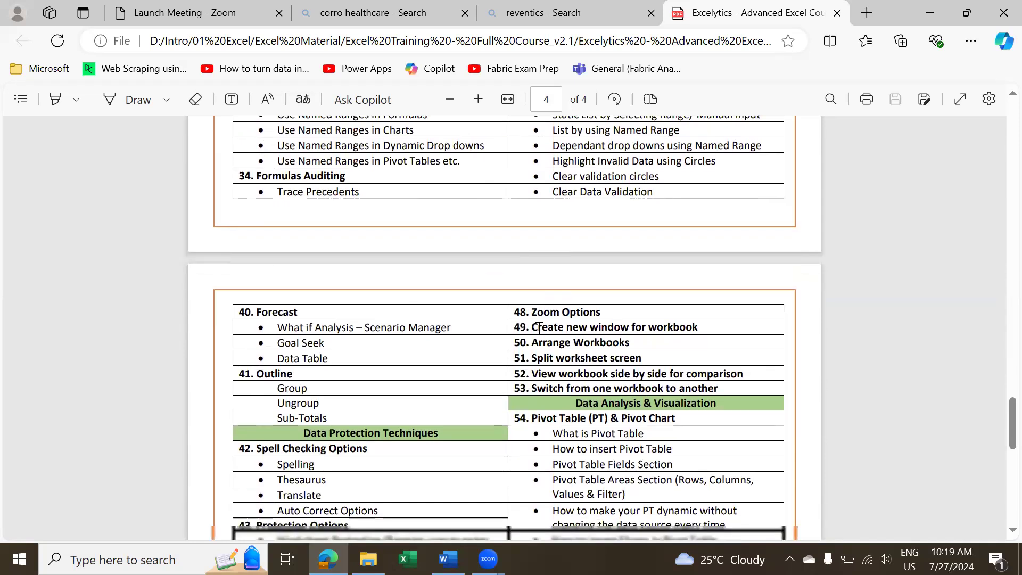
pyautogui.scroll(-1, 539, 328)
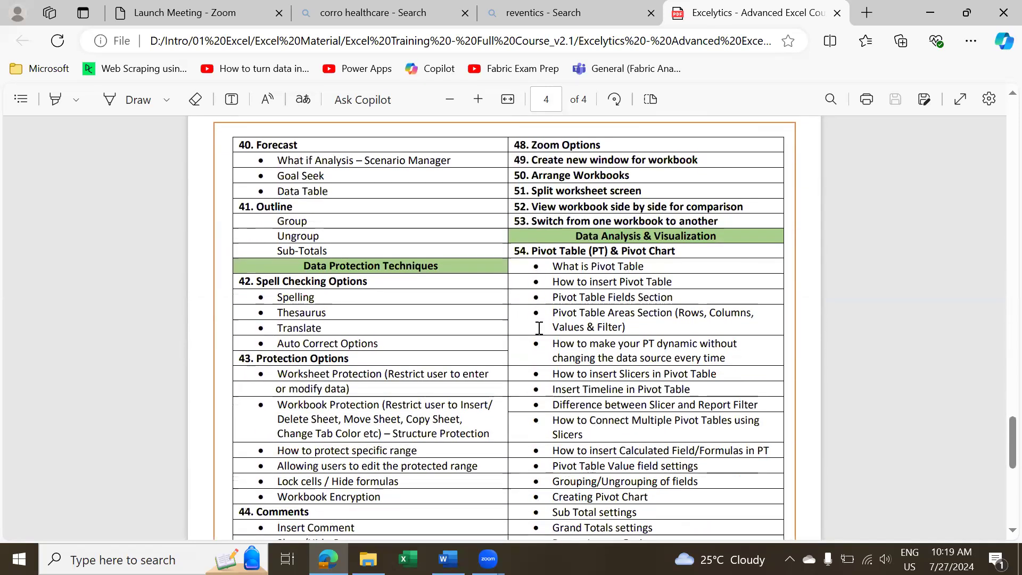
pyautogui.scroll(-1, 539, 328)
pyautogui.scroll(-1, 538, 328)
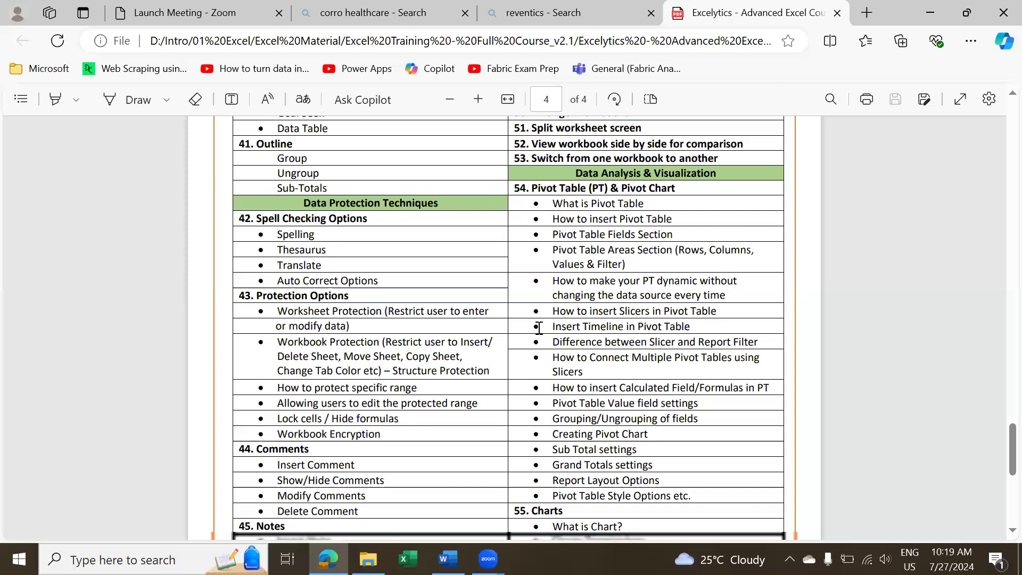
pyautogui.scroll(-1, 539, 328)
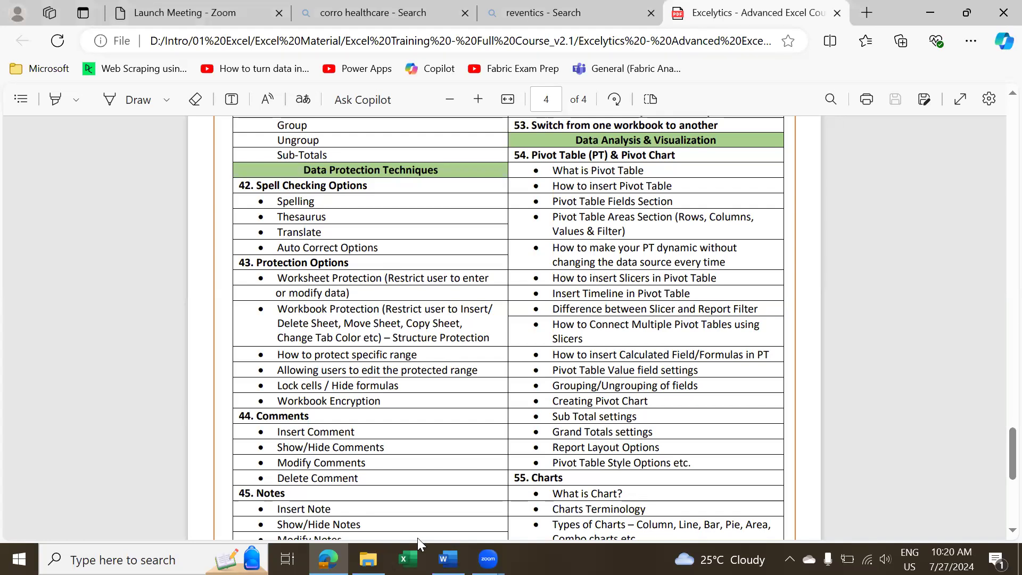
# - Close the running Excel window from the taskbar and return the PDF to its start
pyautogui.click(407, 559)
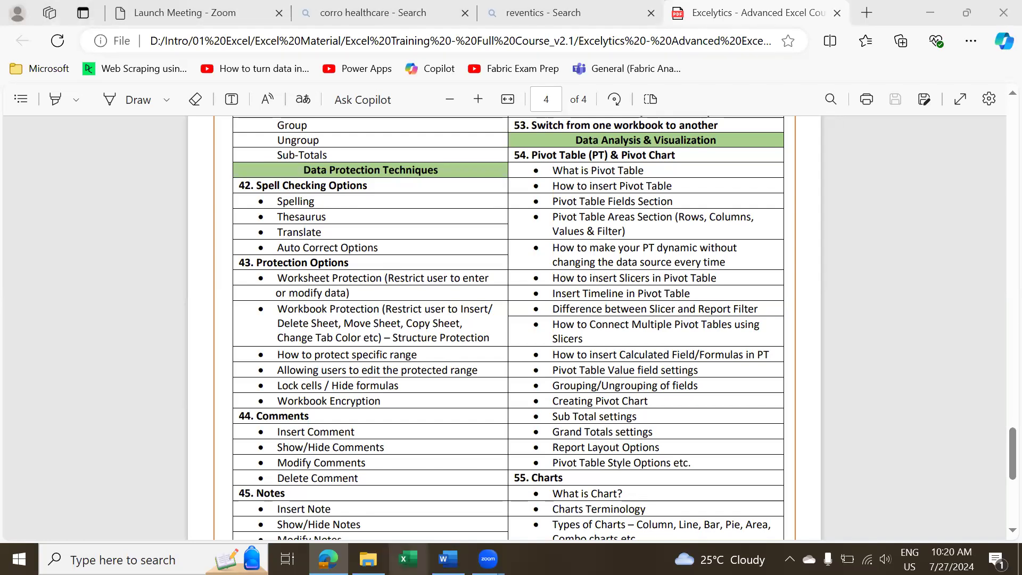
pyautogui.click(406, 527)
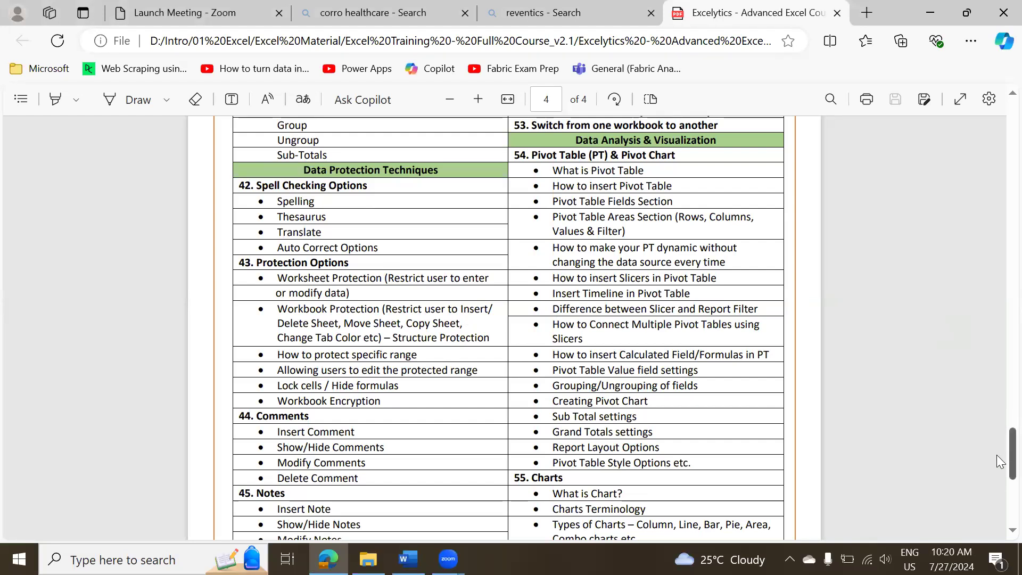
pyautogui.scroll(-5, 999, 461)
pyautogui.scroll(15, 999, 461)
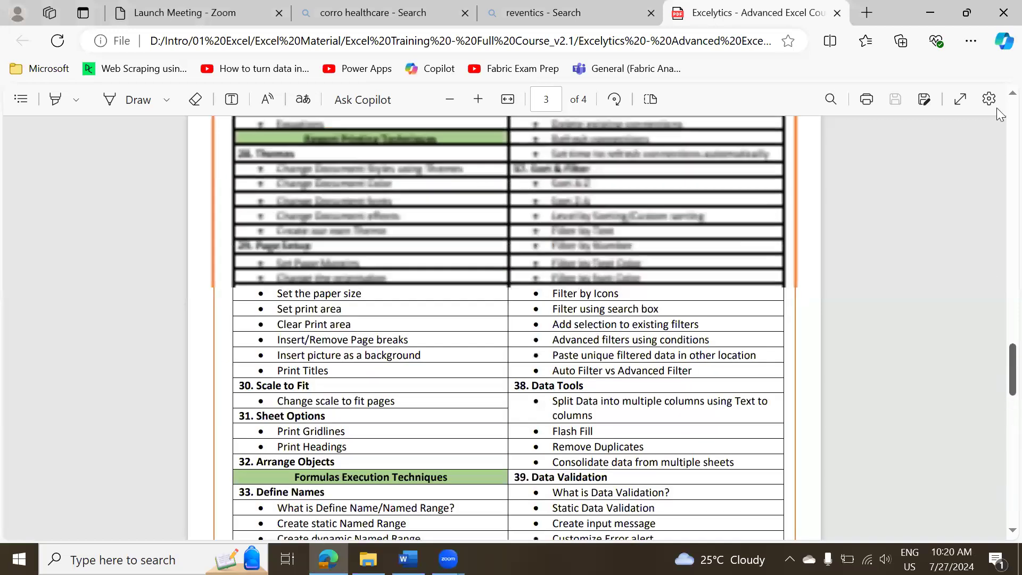
pyautogui.press('Home')
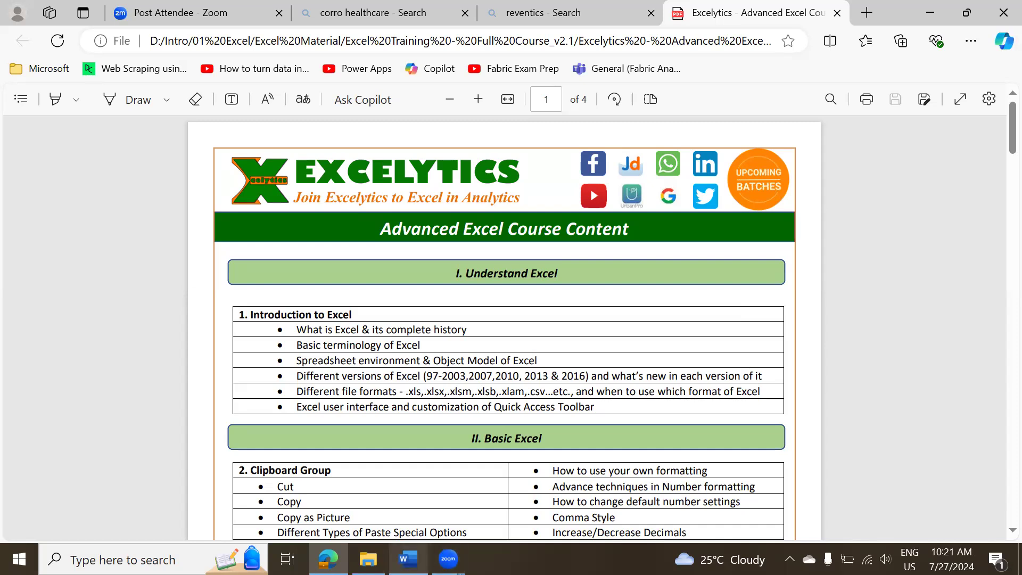
# - Type the first list lines in Word: Word, Excel, Power Point, Outlook, Microsoft Teams
pyautogui.click(408, 559)
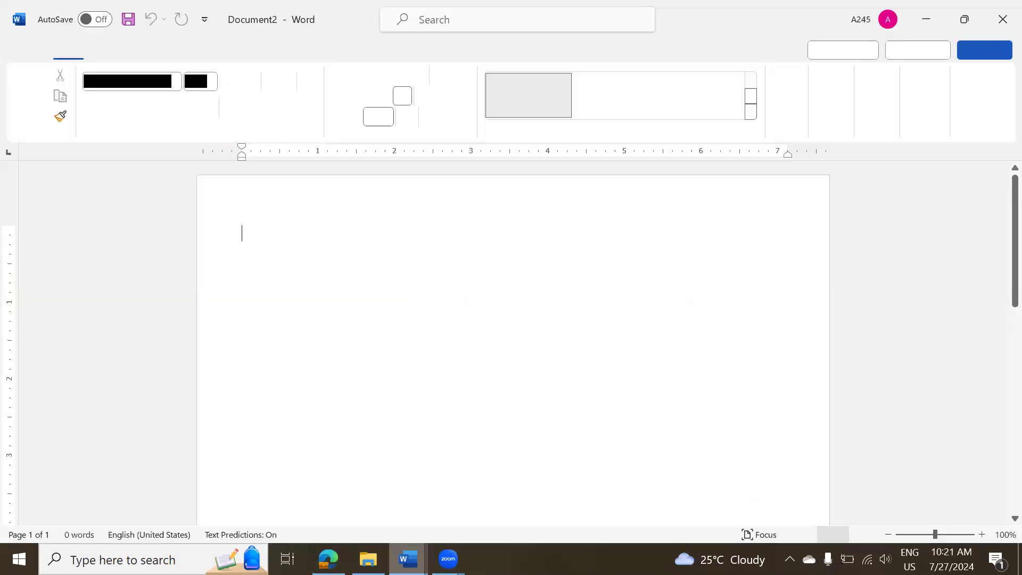
pyautogui.write('Word')
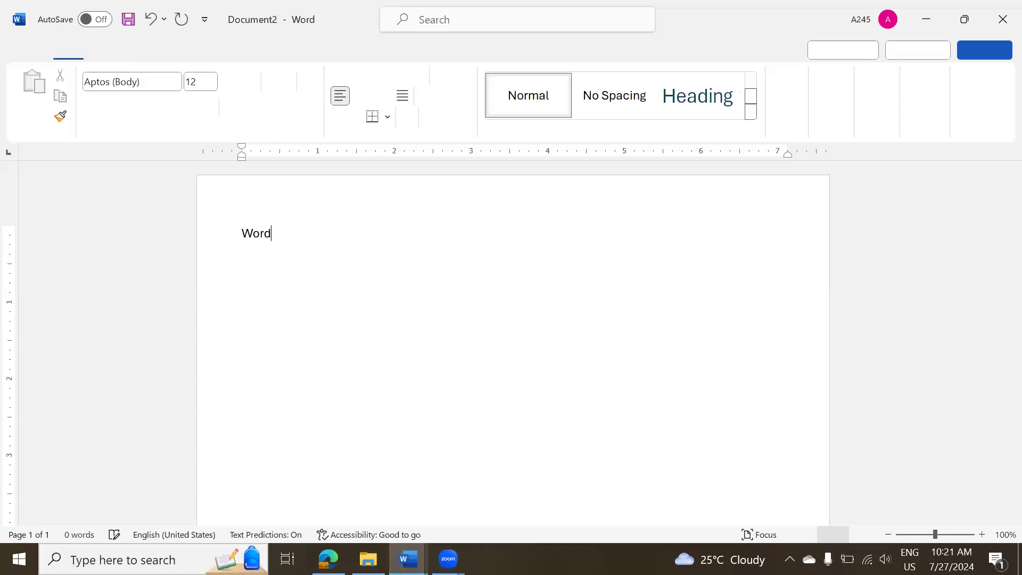
pyautogui.press('Return')
pyautogui.write('Excel')
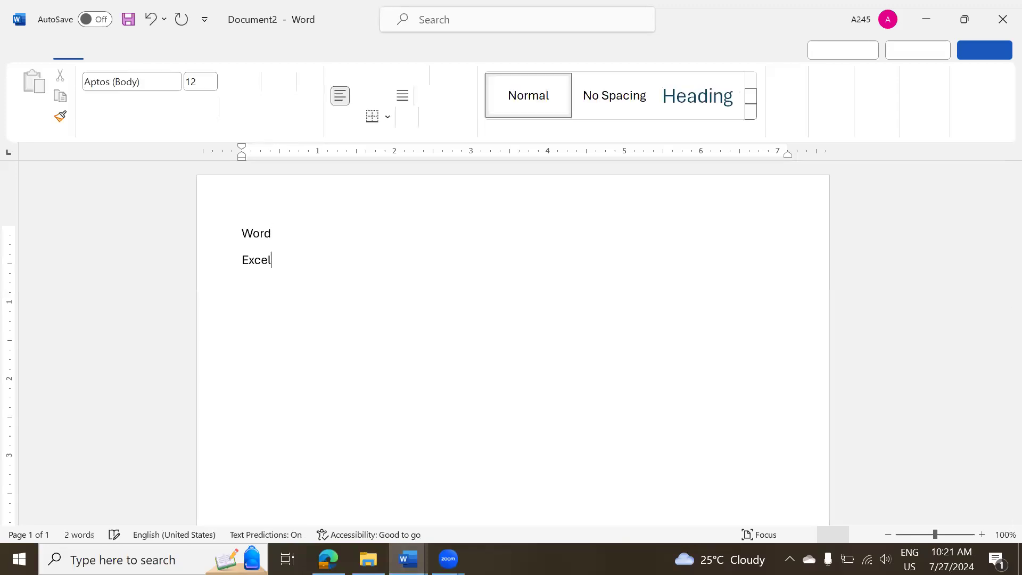
pyautogui.press('Return')
pyautogui.write('Power Point Outlook ')
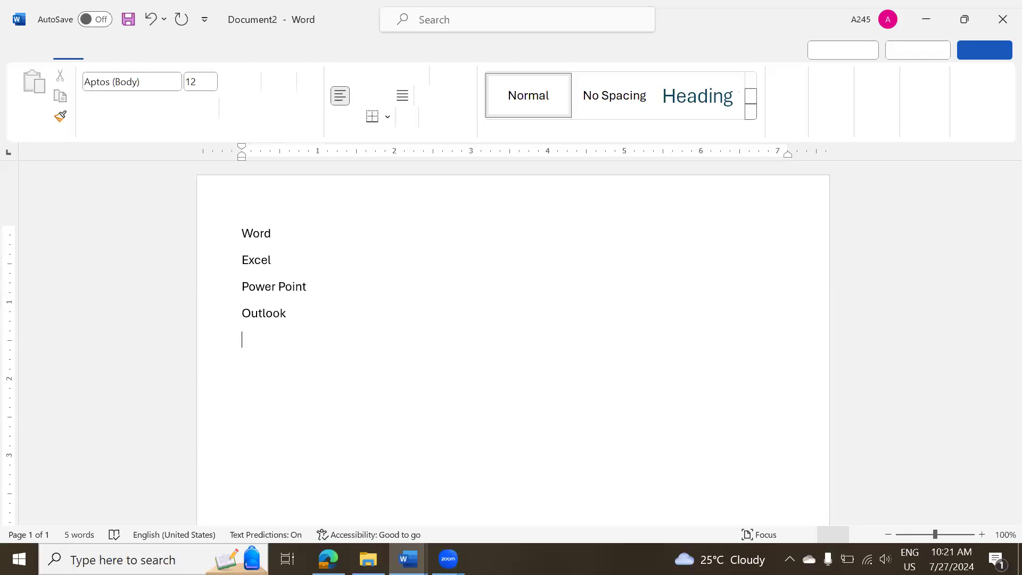
pyautogui.write('Mi')
pyautogui.press('Tab')
pyautogui.write('Teams')
pyautogui.press('Return')
# - Add One Drive, Share Point, Skype and Office 365 - Power BI as new lines
pyautogui.write('One Drive')
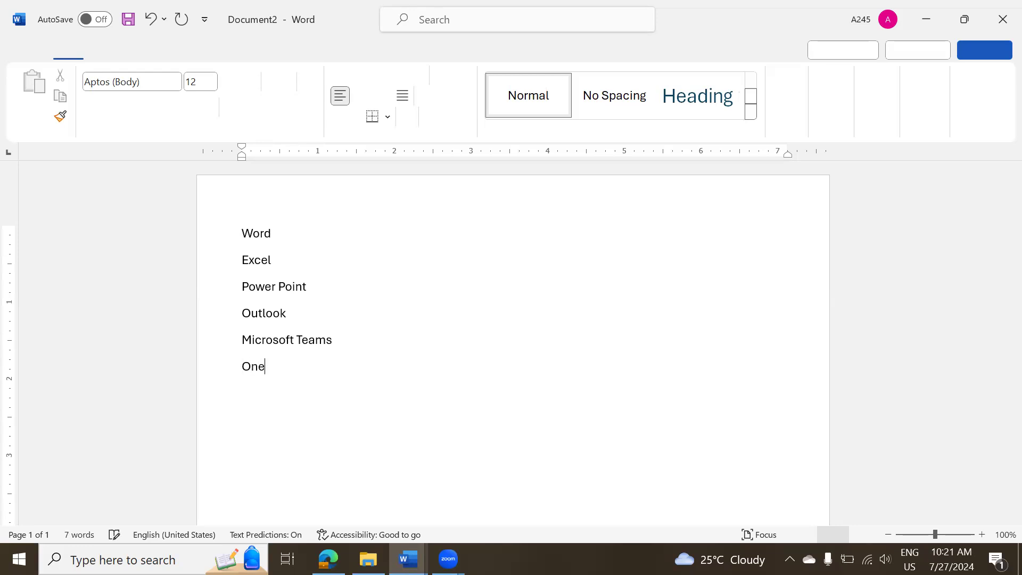
pyautogui.press('Return')
pyautogui.write('Share Point')
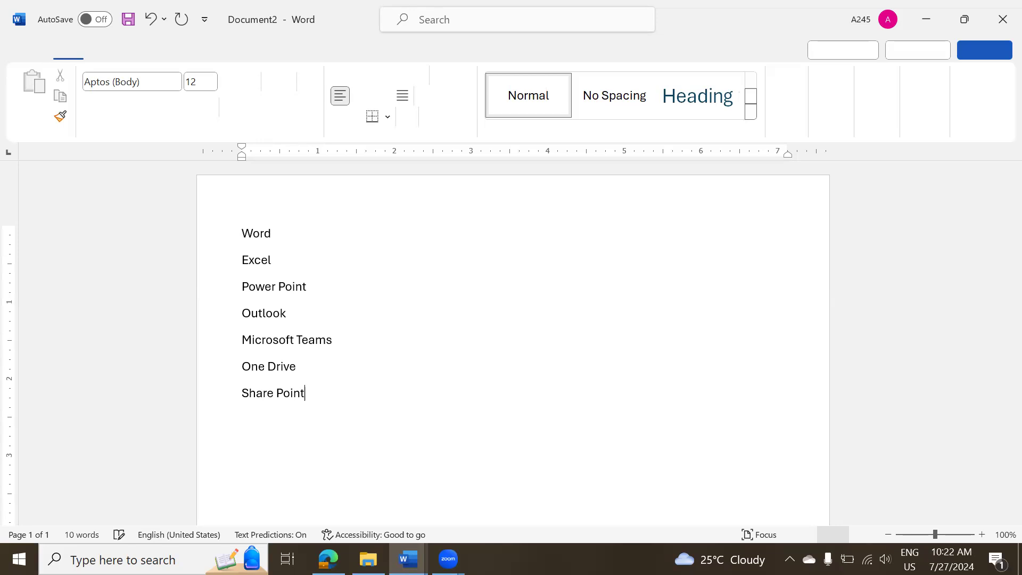
pyautogui.press('Return')
pyautogui.write('Skype')
pyautogui.press('Return')
pyautogui.write('Office 365 - Power BI')
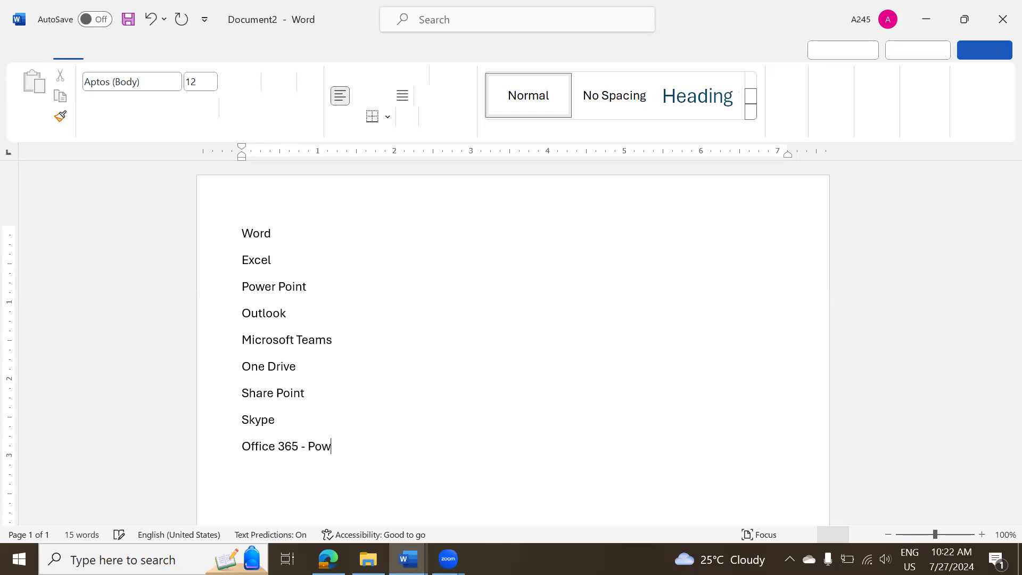
pyautogui.press('Return')
# - Finish the list with Microsoft To Do and Microsoft Project lines
pyautogui.write('Micro')
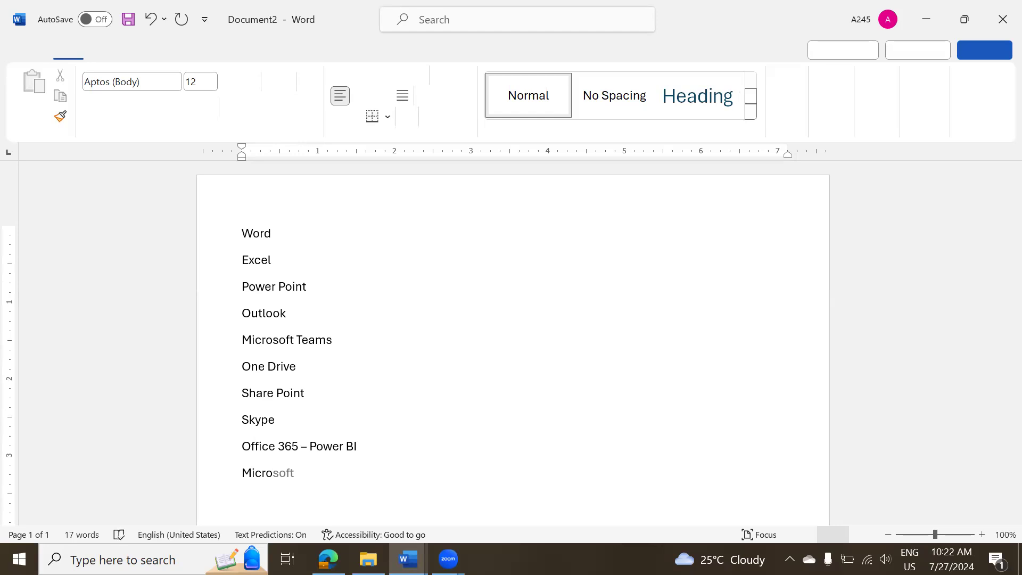
pyautogui.press('Tab')
pyautogui.write('To Do')
pyautogui.press('Return')
pyautogui.write('Micro')
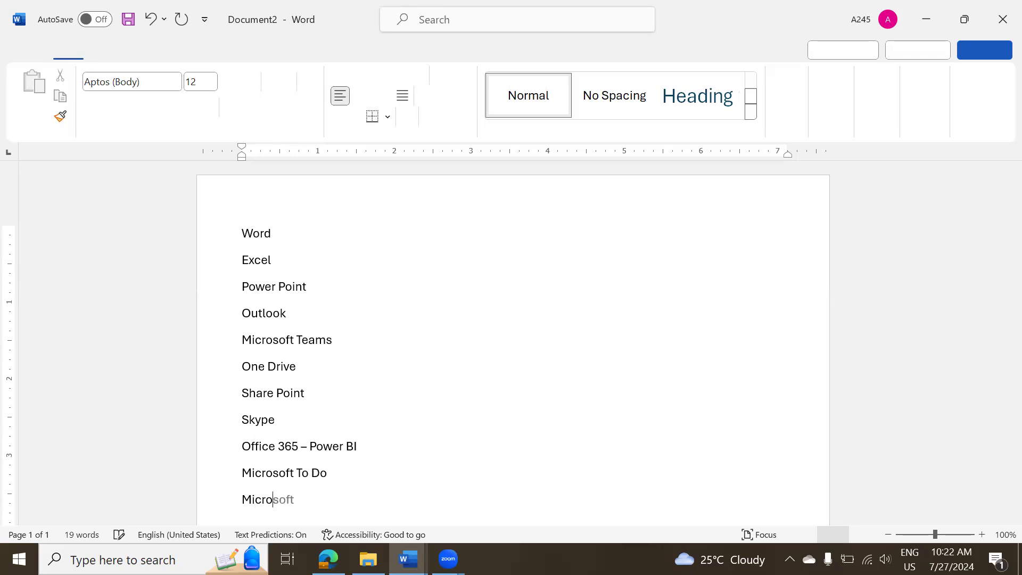
pyautogui.press('Tab')
pyautogui.write('Project')
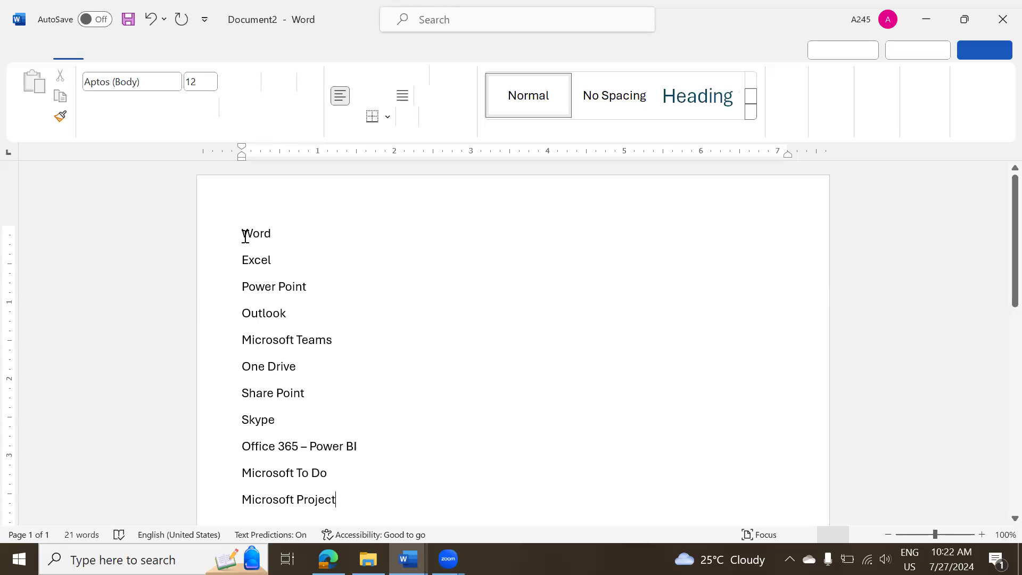
# - Append '- Store Data, Calculations, Analyze' to the Excel line
pyautogui.moveTo(243, 232); pyautogui.dragTo(297, 367)
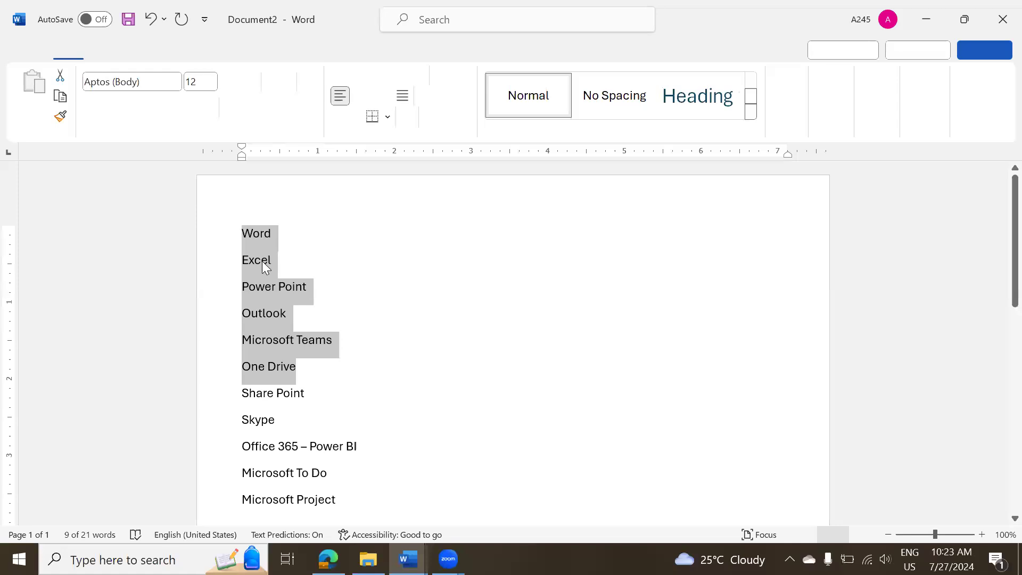
pyautogui.click(276, 262)
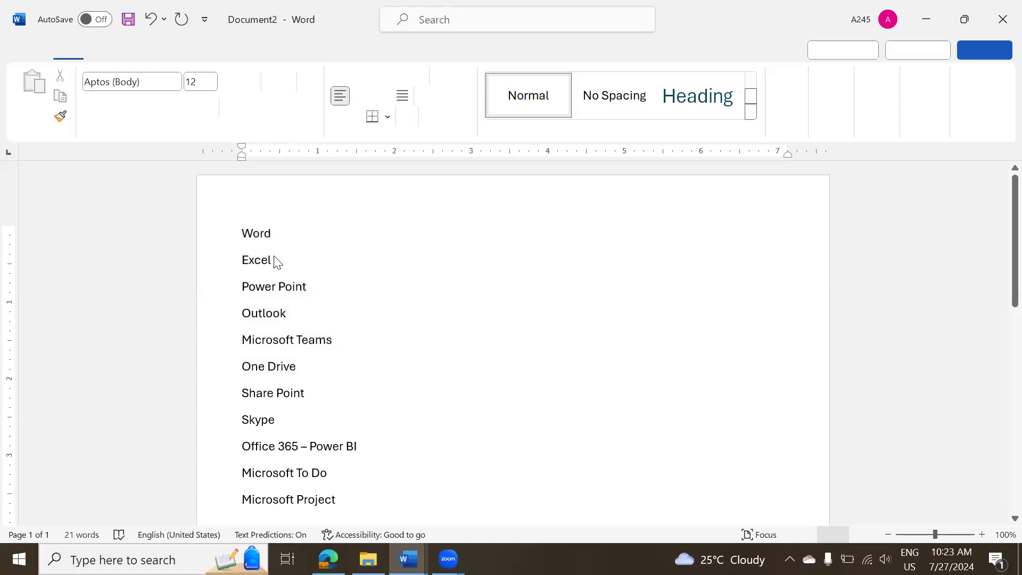
pyautogui.write('-')
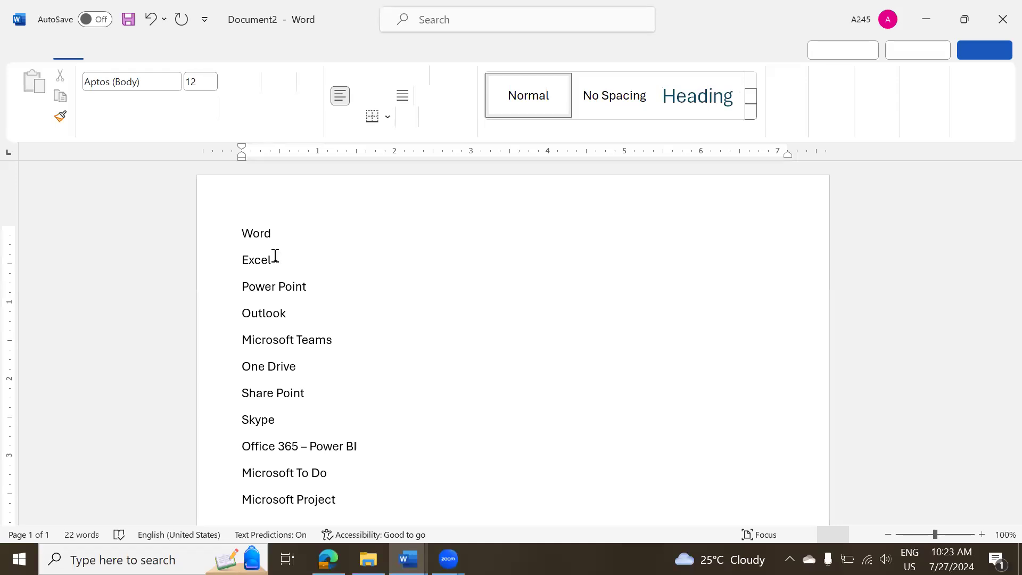
pyautogui.write('Store Data, Calculations')
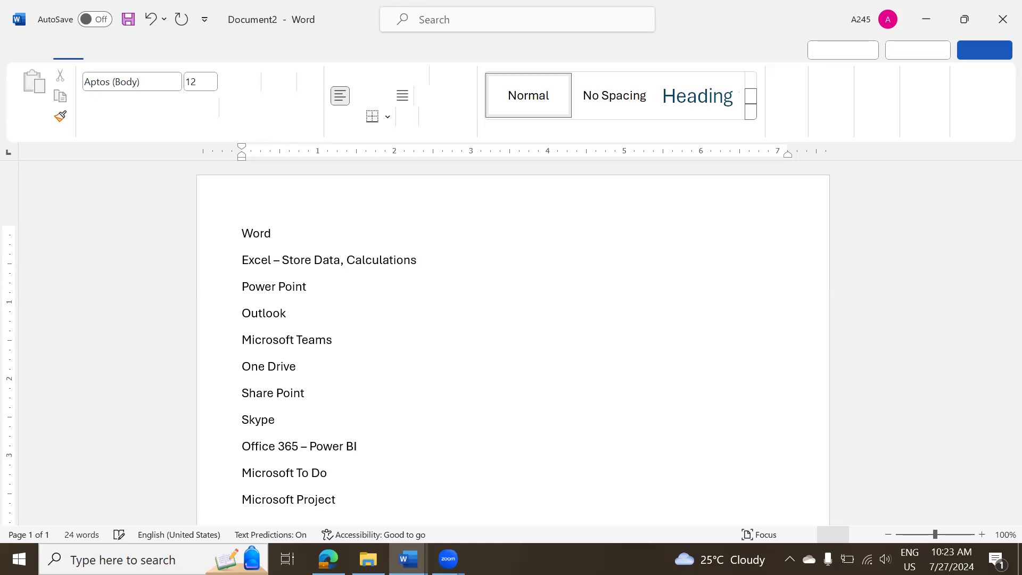
pyautogui.write(', Analyze')
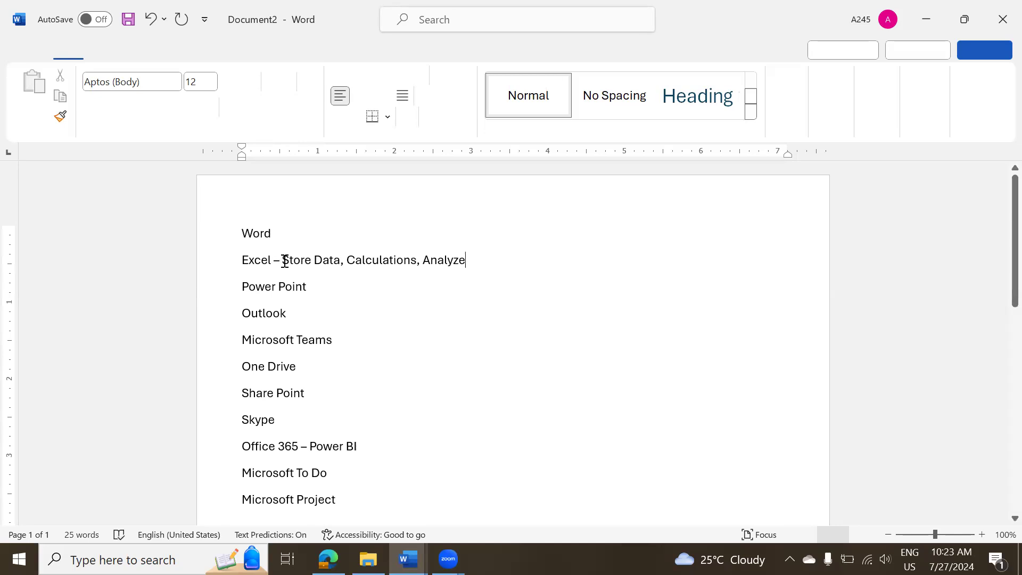
pyautogui.moveTo(283, 261); pyautogui.dragTo(452, 260)
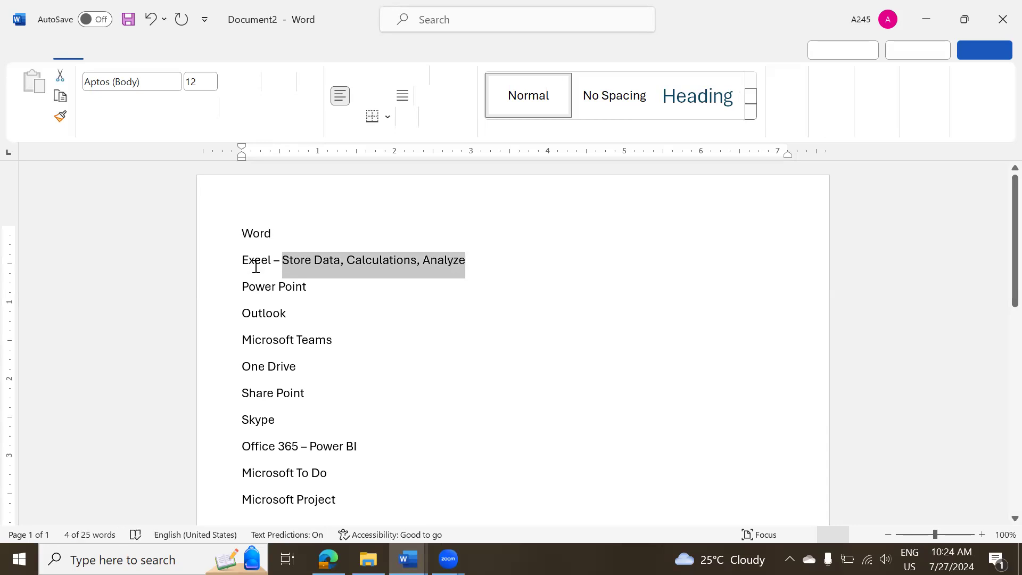
pyautogui.click(279, 232)
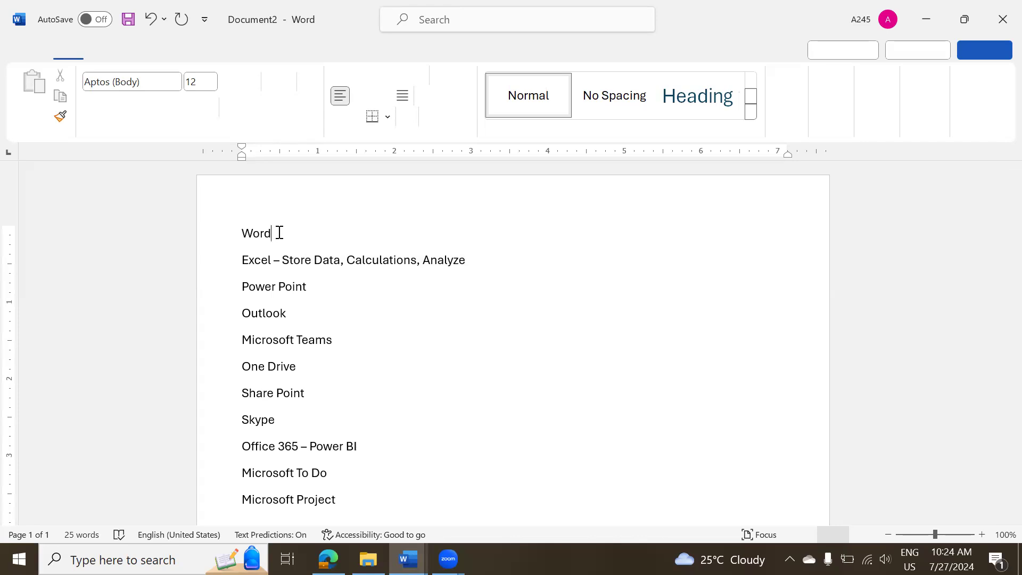
# - Add '- Documentation' to the Word line and '- Presetation' to the Power Point line
pyautogui.write('- Documentation')
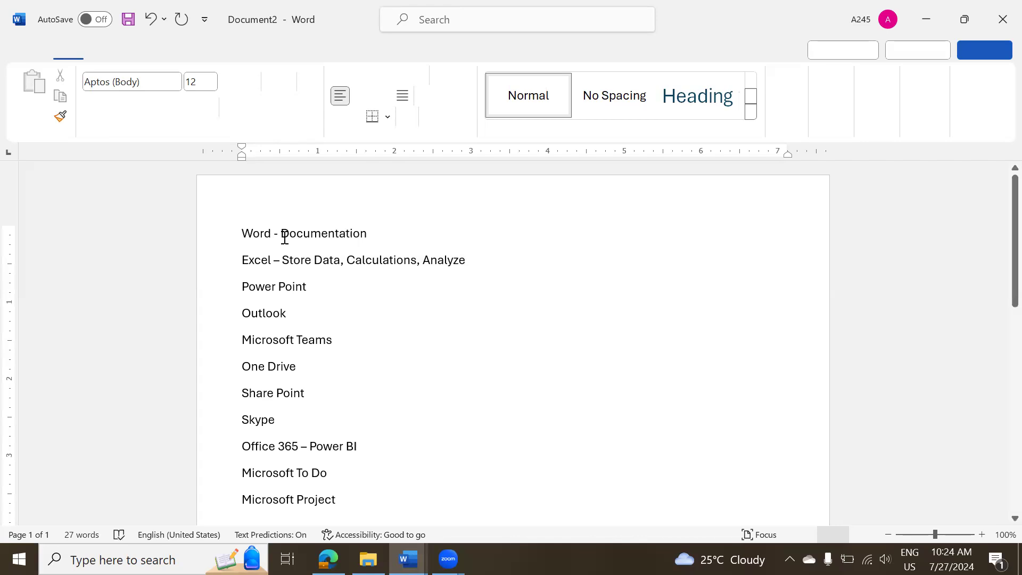
pyautogui.click(320, 283)
pyautogui.write('-')
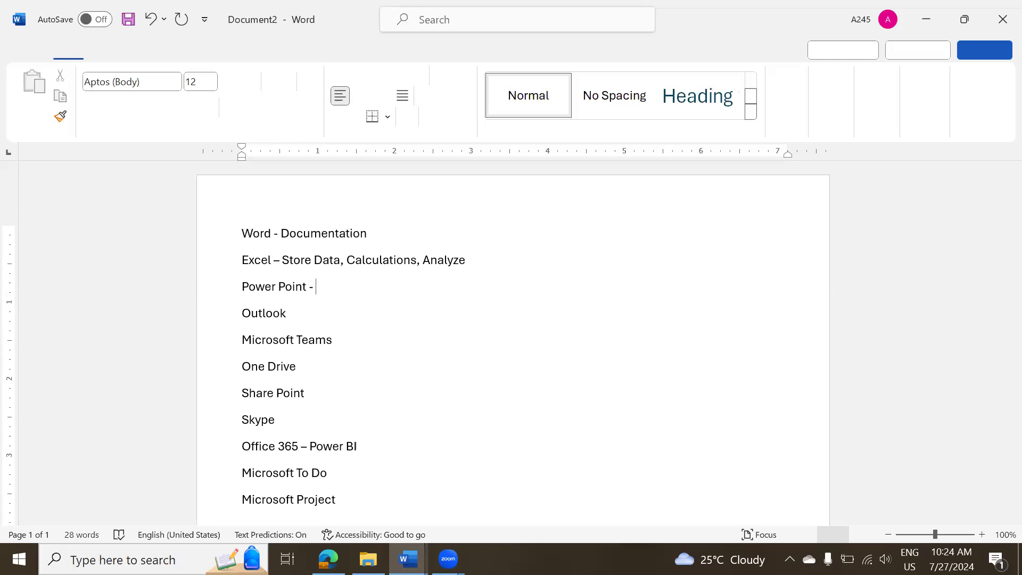
pyautogui.click(320, 282)
pyautogui.write('Presetation')
# - Correct Presentation's spelling, then describe Outlook as Mailing and Microsoft Teams as Communication
pyautogui.click(314, 307)
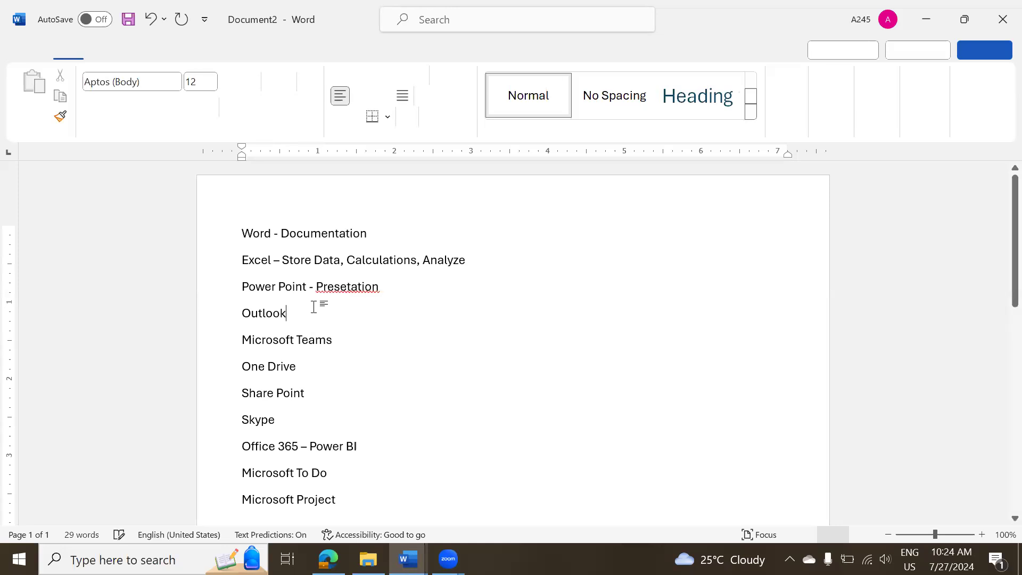
pyautogui.write('-')
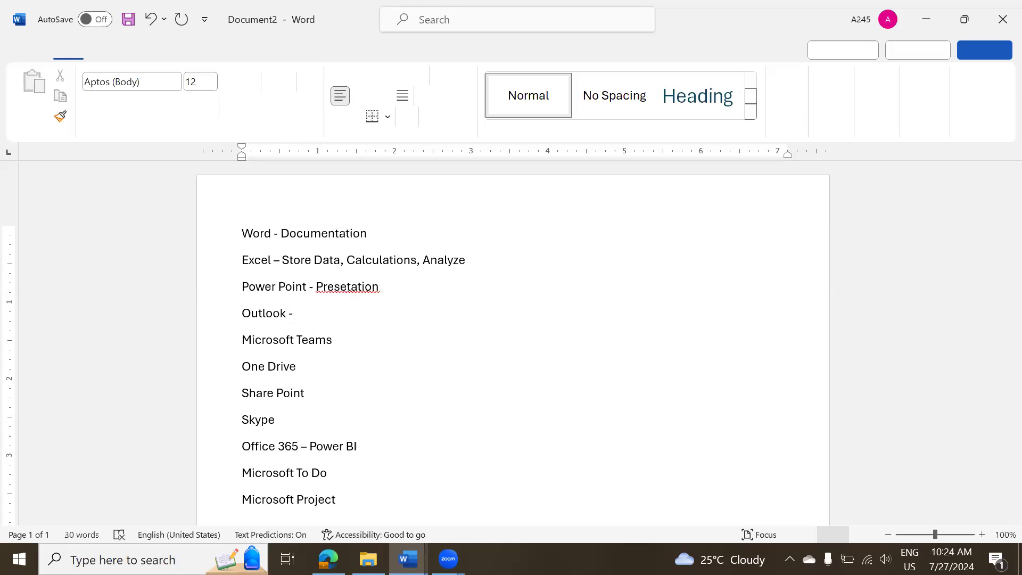
pyautogui.click(348, 288)
pyautogui.write('n')
pyautogui.click(312, 308)
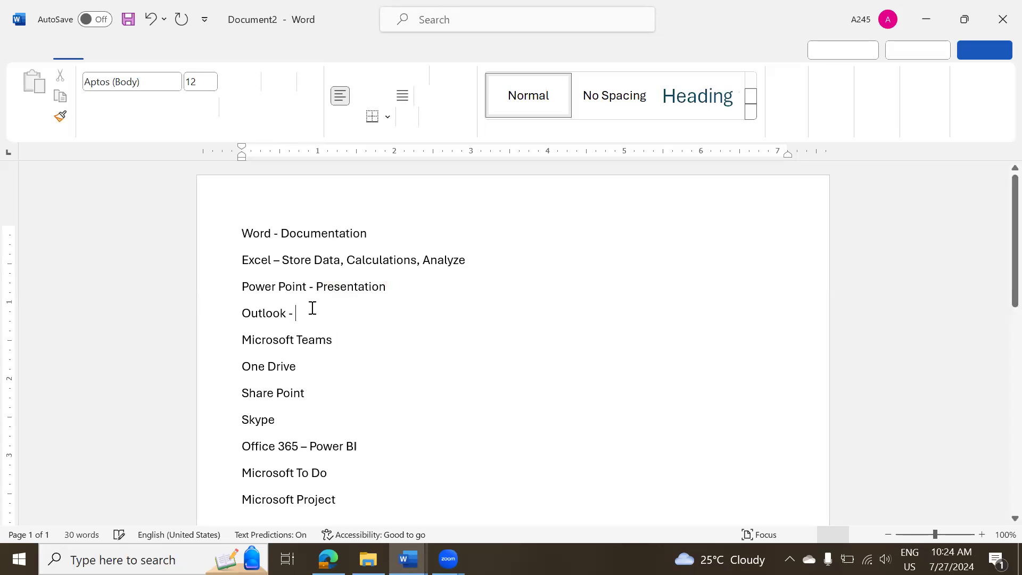
pyautogui.write('Mailing')
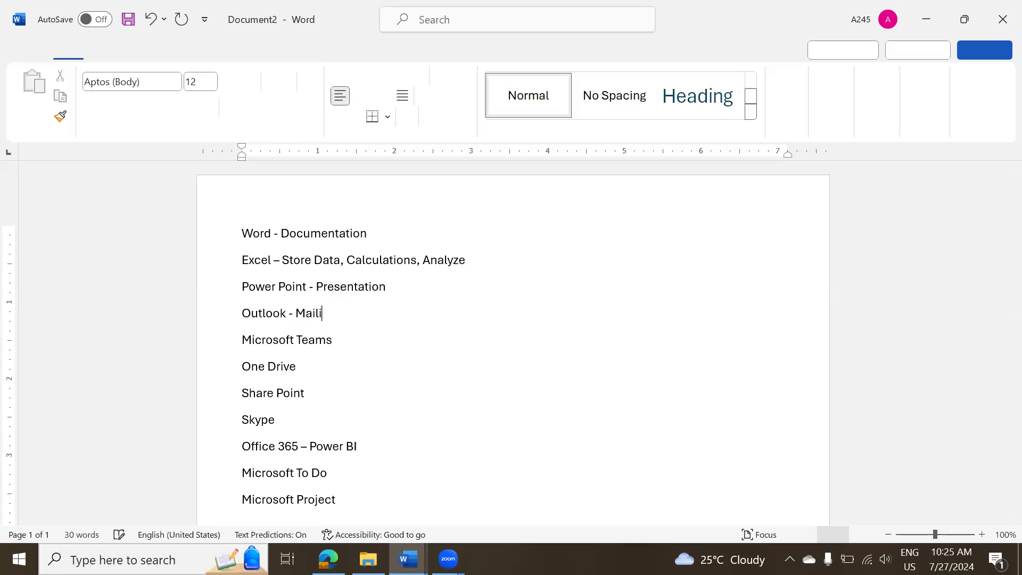
pyautogui.click(347, 339)
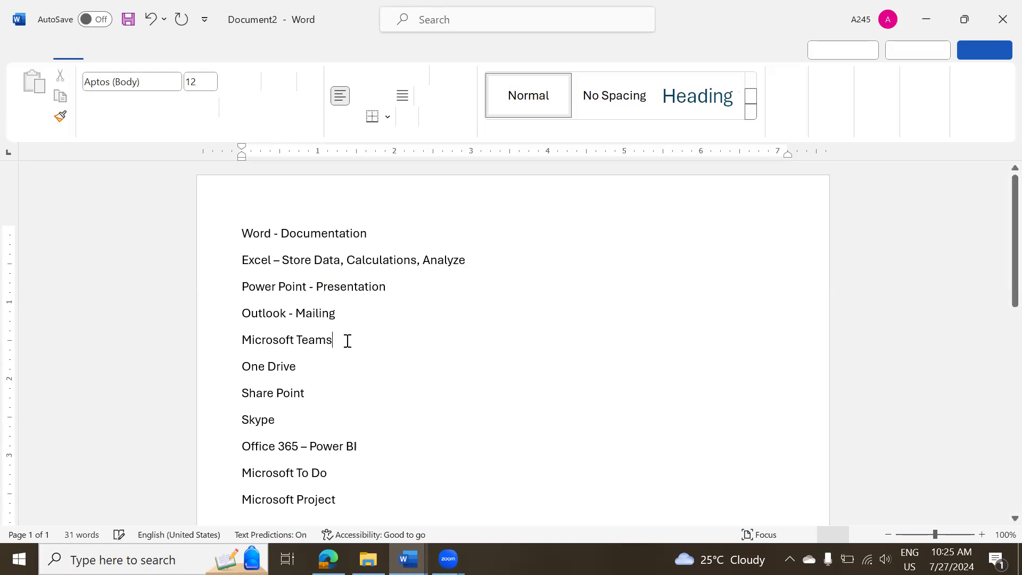
pyautogui.write('- Comm')
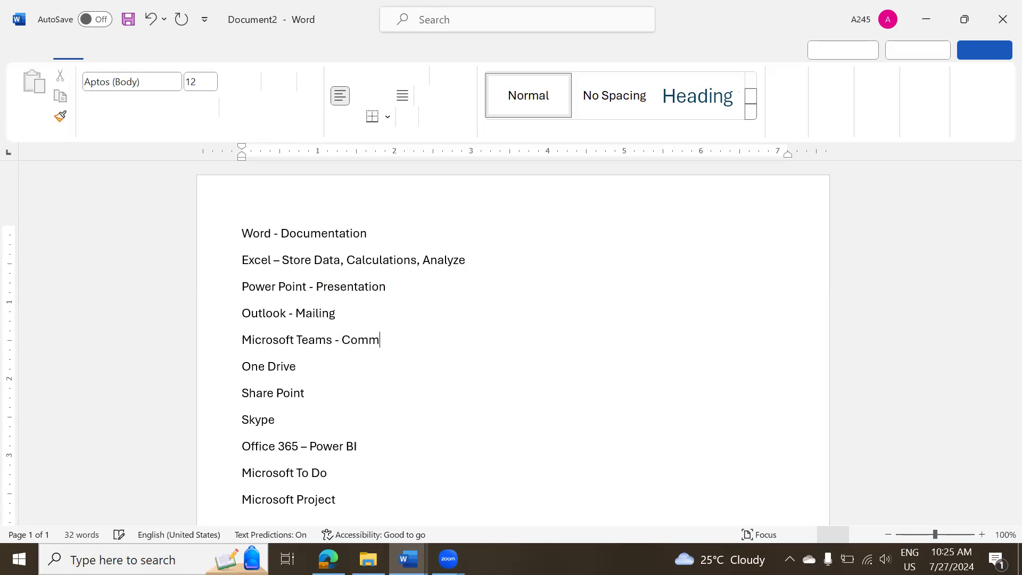
pyautogui.write('unicaition')
pyautogui.press('BackSpace')
pyautogui.press('BackSpace')
pyautogui.press('BackSpace')
pyautogui.press('BackSpace')
pyautogui.press('BackSpace')
pyautogui.write('tion')
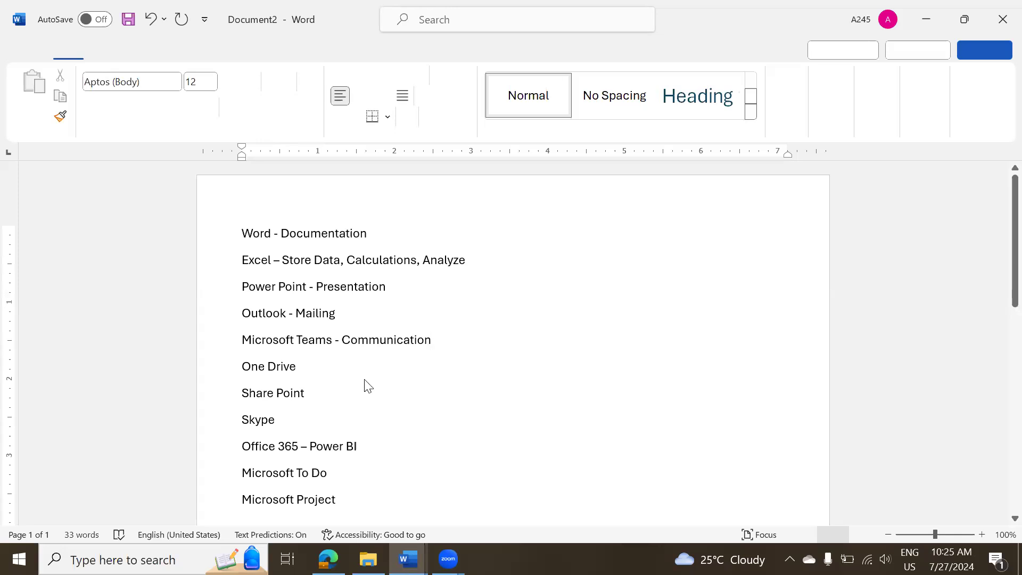
pyautogui.hotkey('alt', 'Tab')
# - Show the desktop with Win+D and refresh it from the desktop context menu
pyautogui.press('super+d')
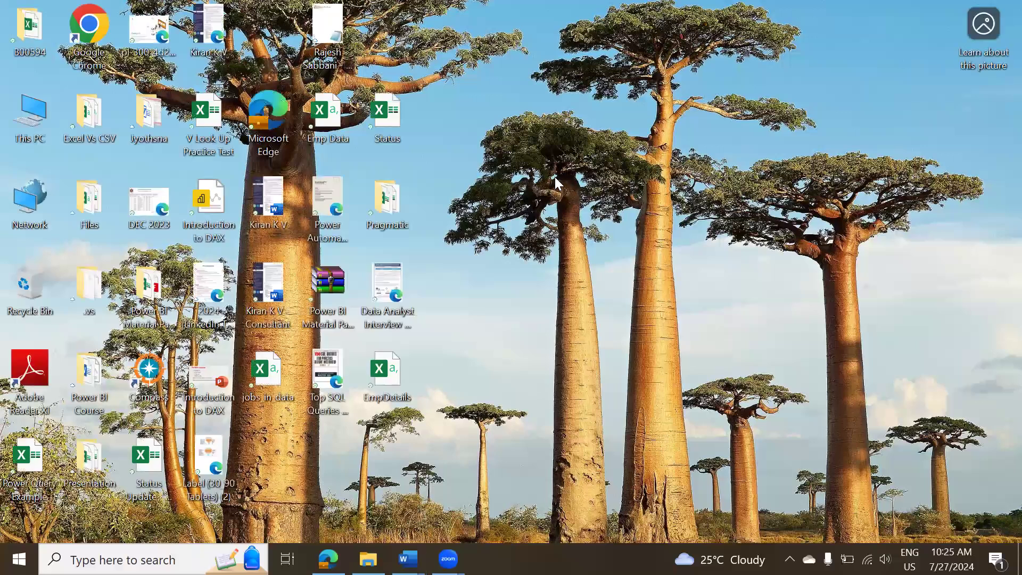
pyautogui.rightClick(513, 166)
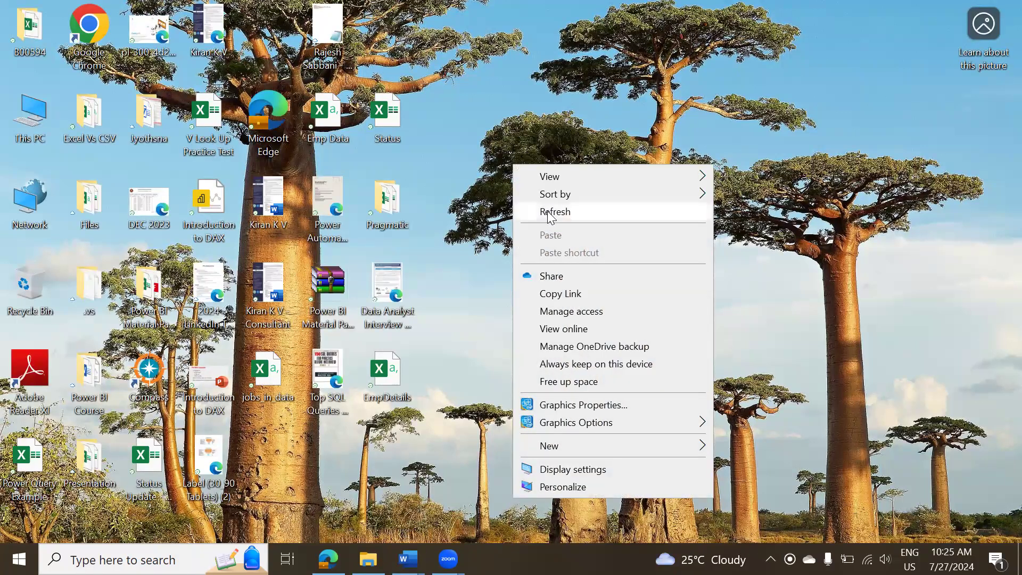
pyautogui.click(552, 212)
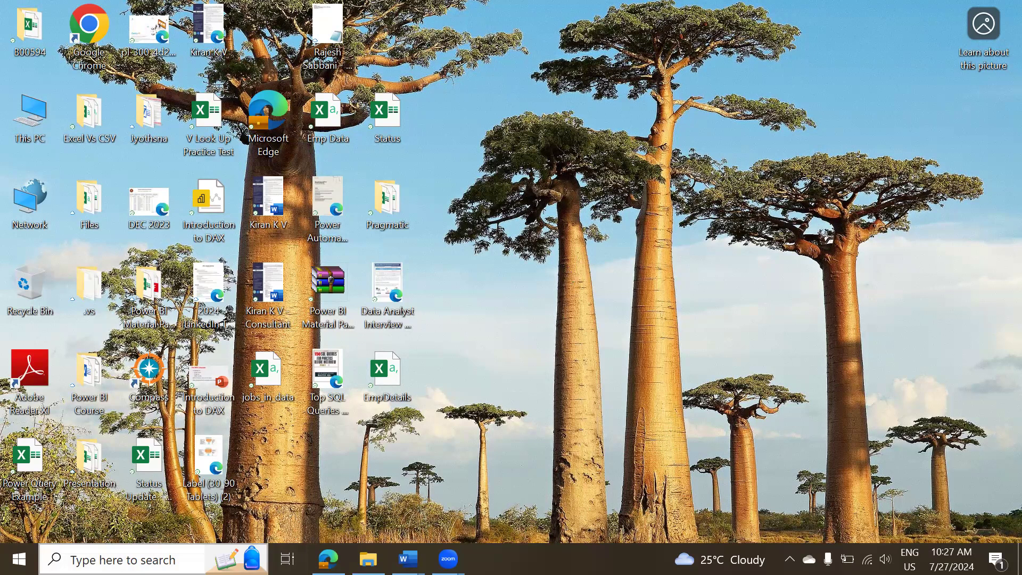
# - Search Windows for excel, then for word, dismissing the results each time
pyautogui.press('super+s')
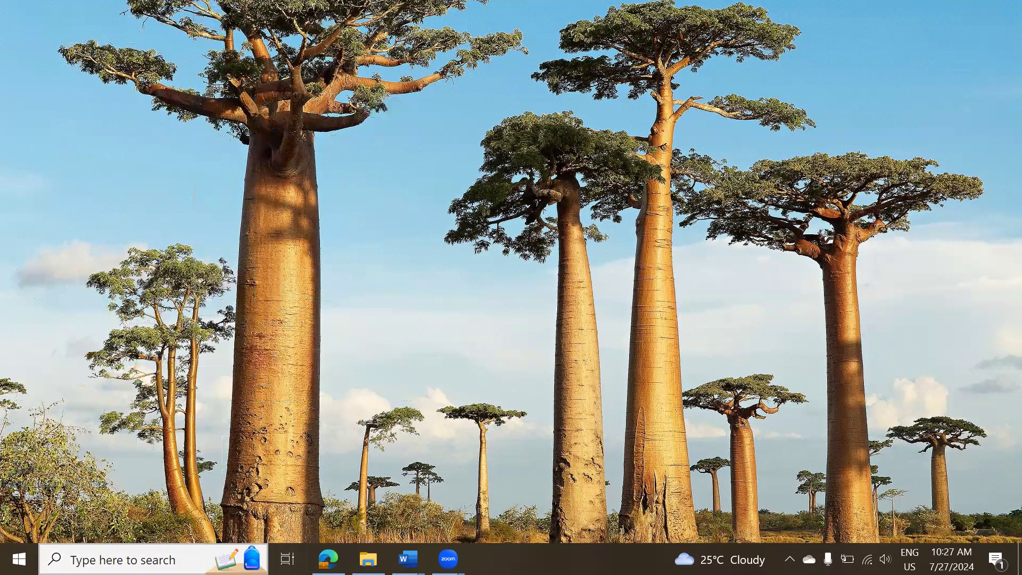
pyautogui.write('excel')
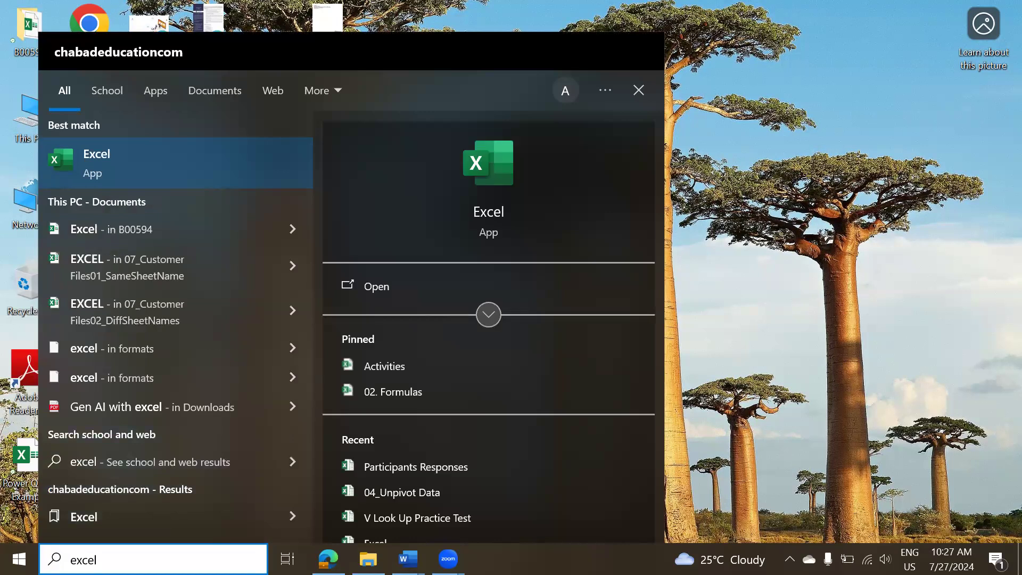
pyautogui.press('Return')
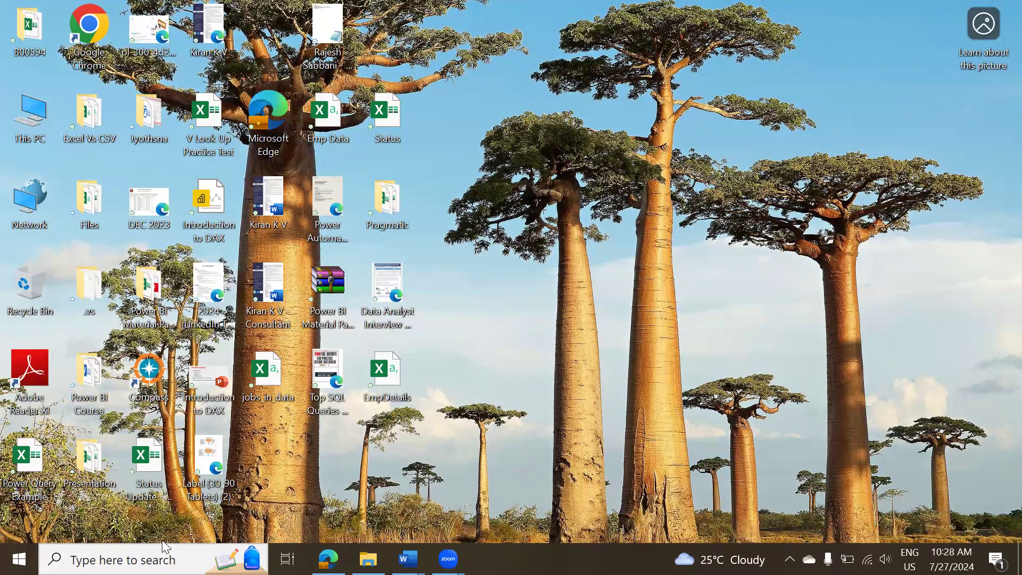
pyautogui.press('super')
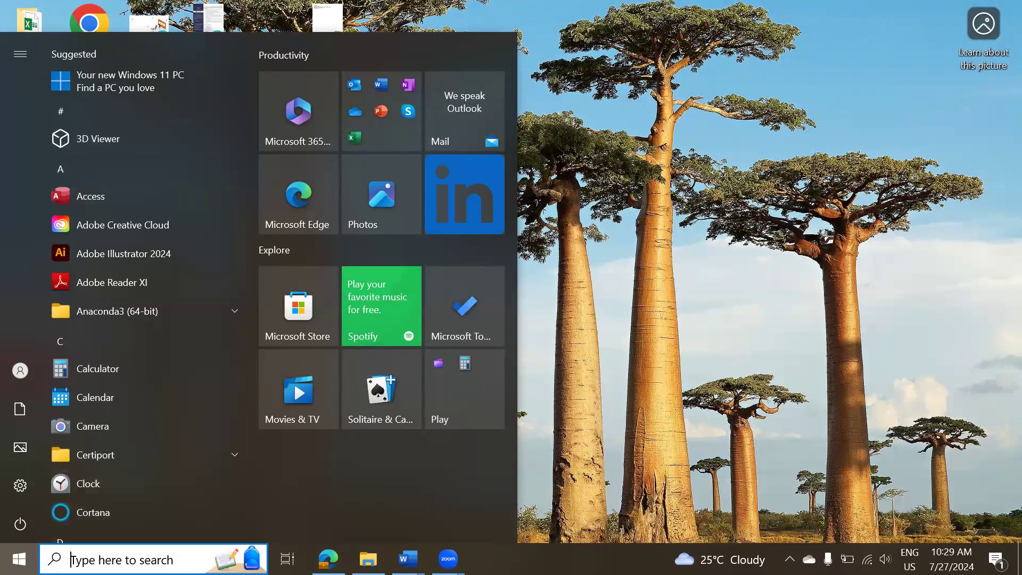
pyautogui.write('e')
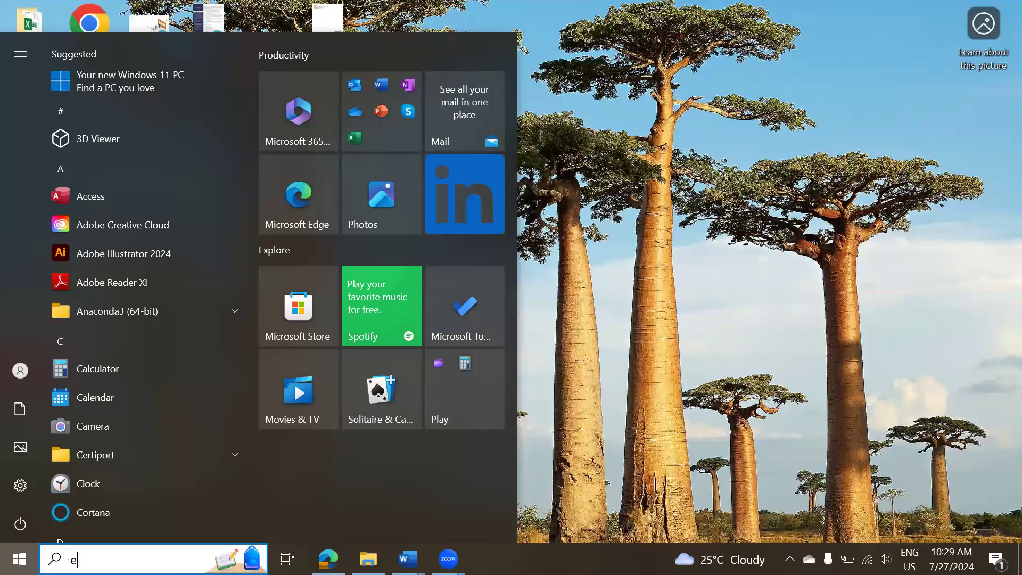
pyautogui.write('xcel')
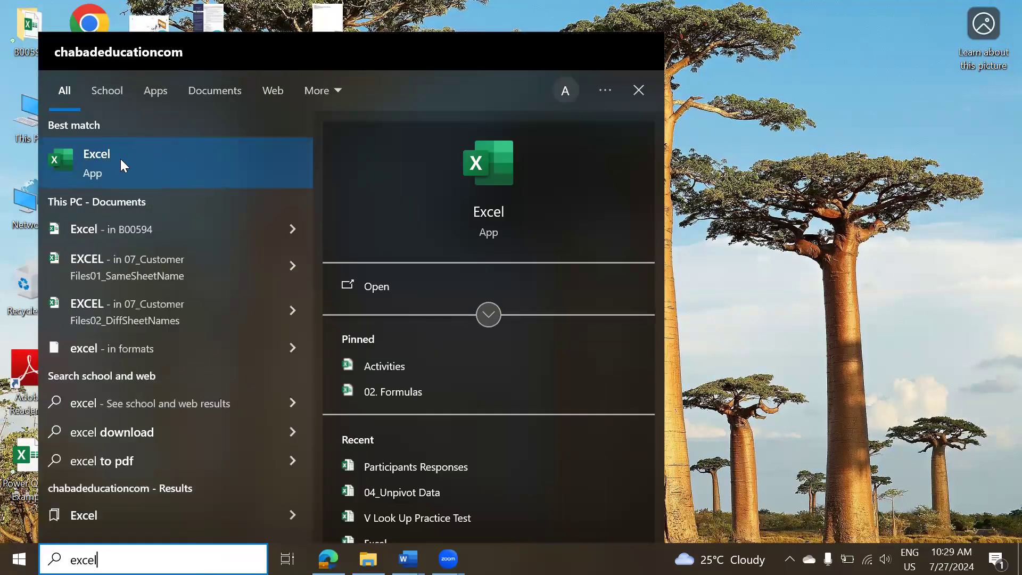
pyautogui.press('BackSpace')
pyautogui.press('BackSpace')
pyautogui.press('BackSpace')
pyautogui.press('BackSpace')
pyautogui.press('BackSpace')
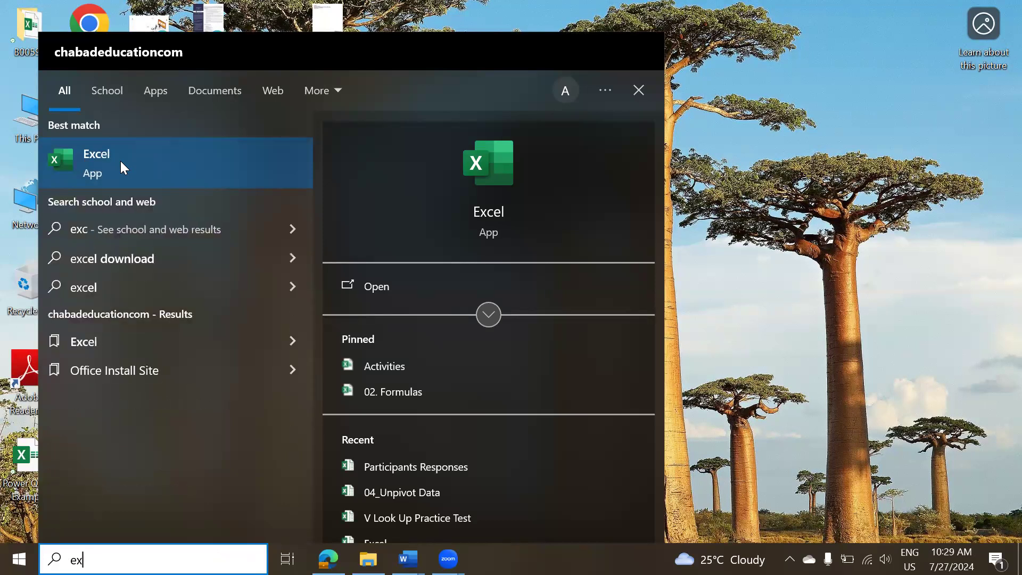
pyautogui.write('word')
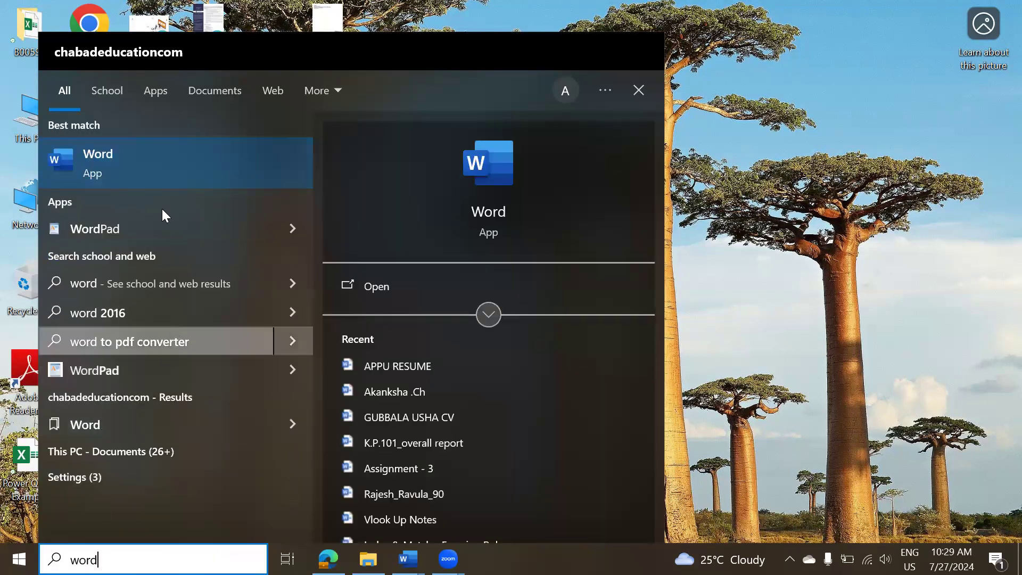
pyautogui.click(781, 353)
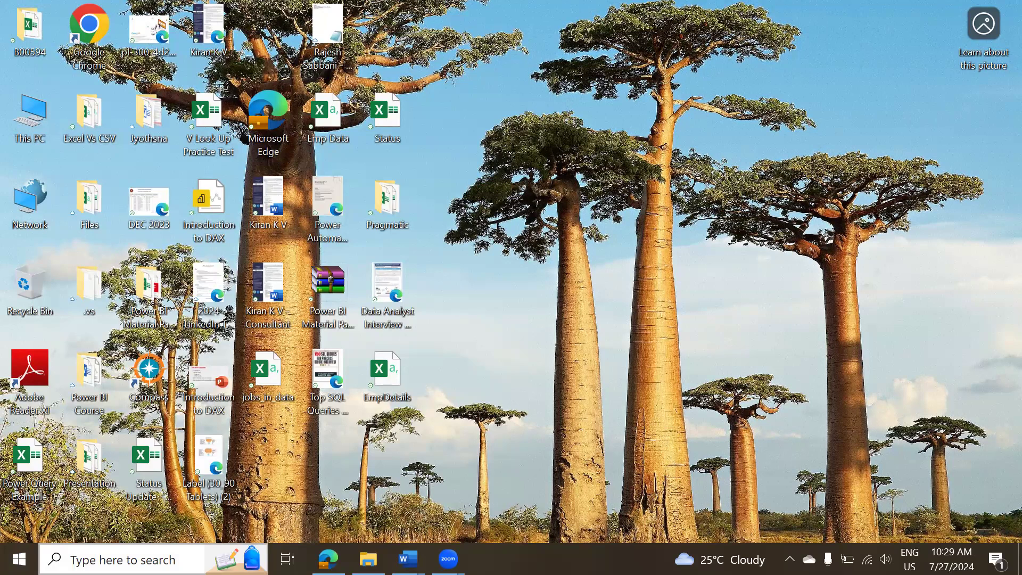
pyautogui.press('Tab')
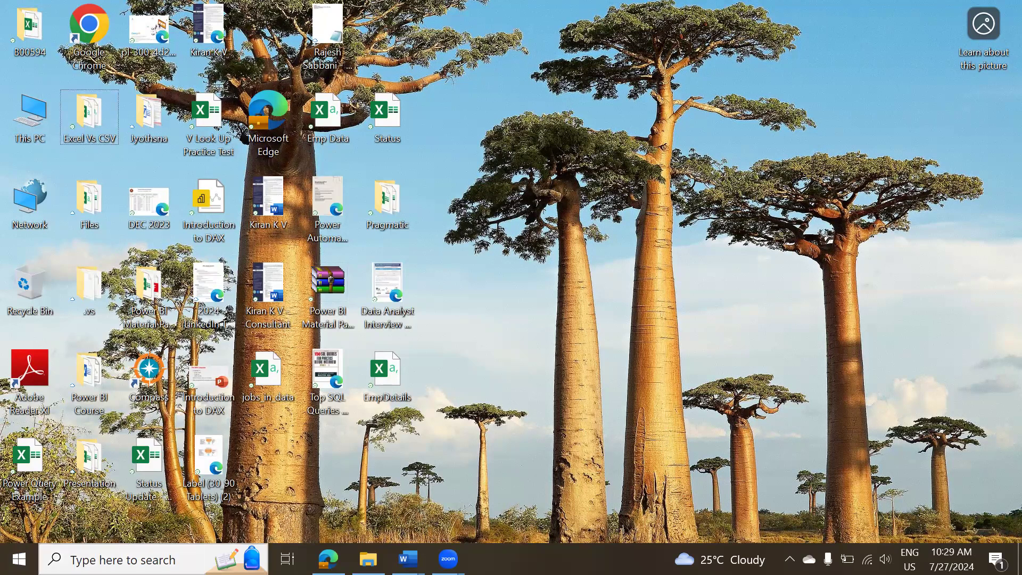
# - Search for exce again, then close the search panel to leave the desktop showing
pyautogui.press('super+s')
pyautogui.write('exce')
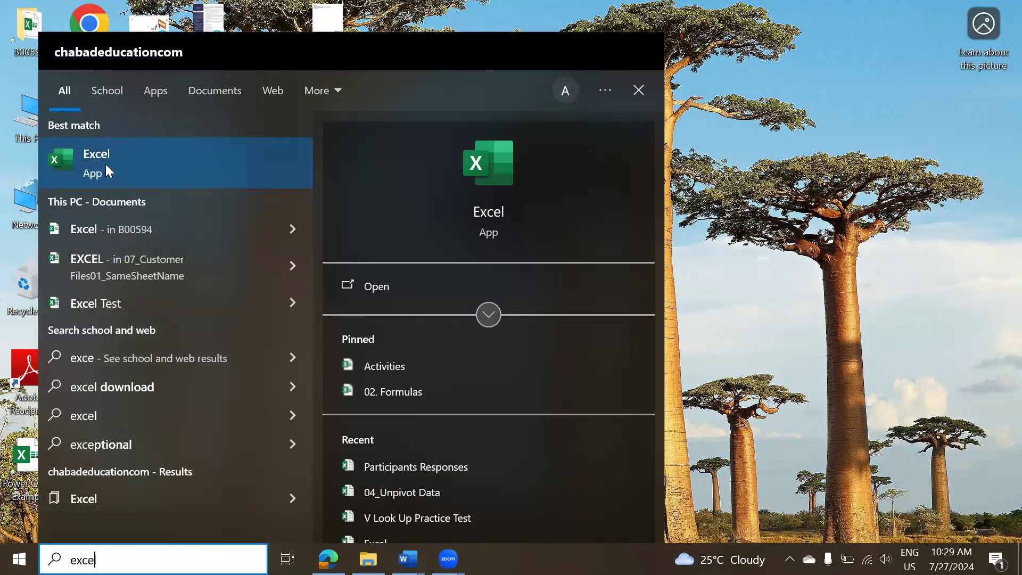
pyautogui.click(877, 221)
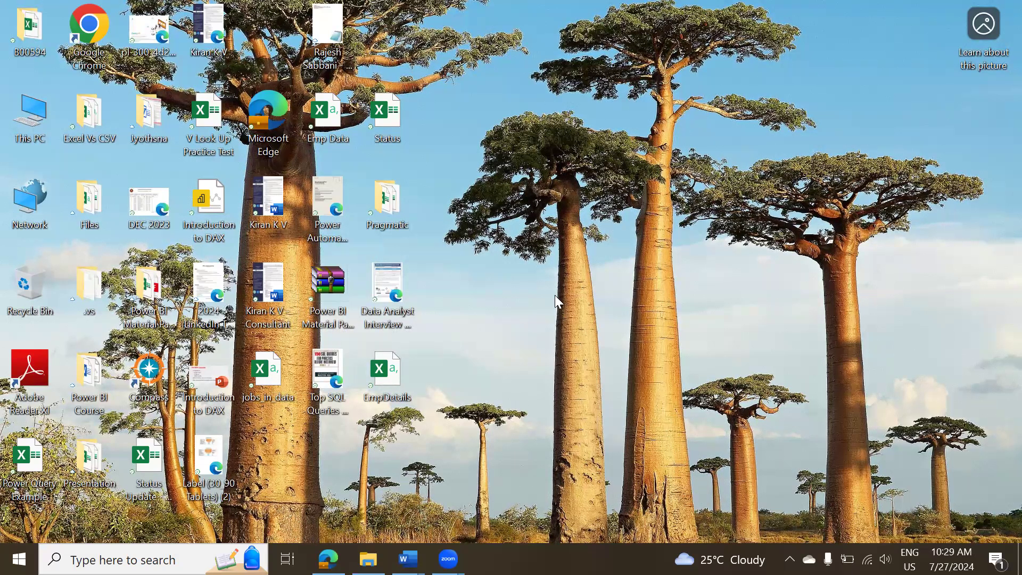
pyautogui.rightClick(509, 200)
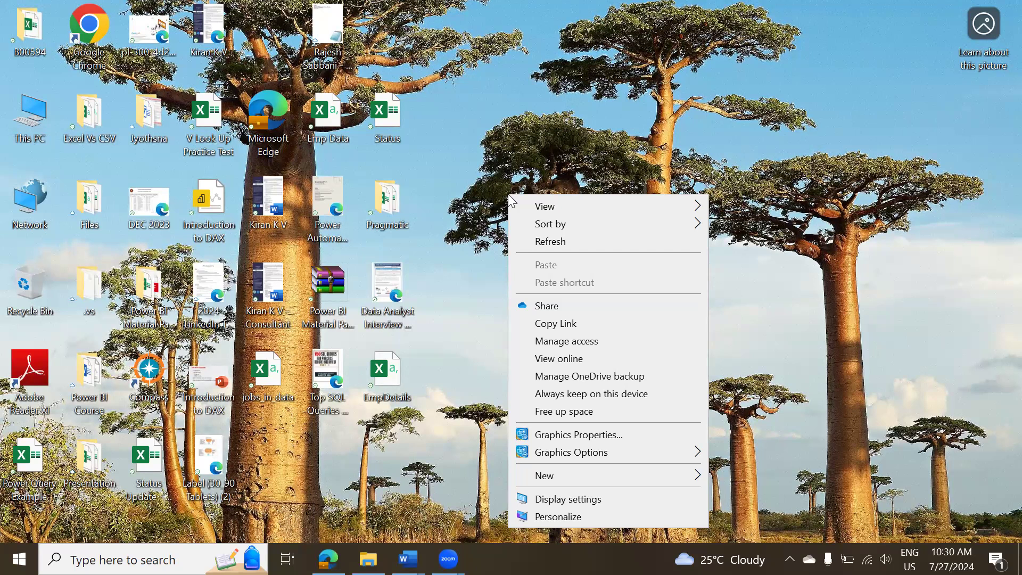
pyautogui.moveTo(564, 482)
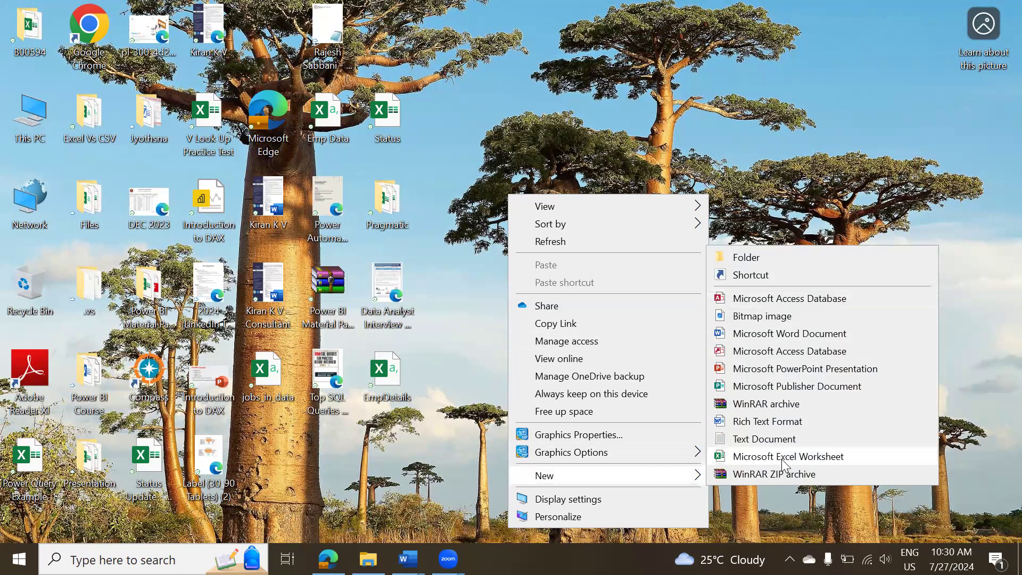
pyautogui.click(793, 93)
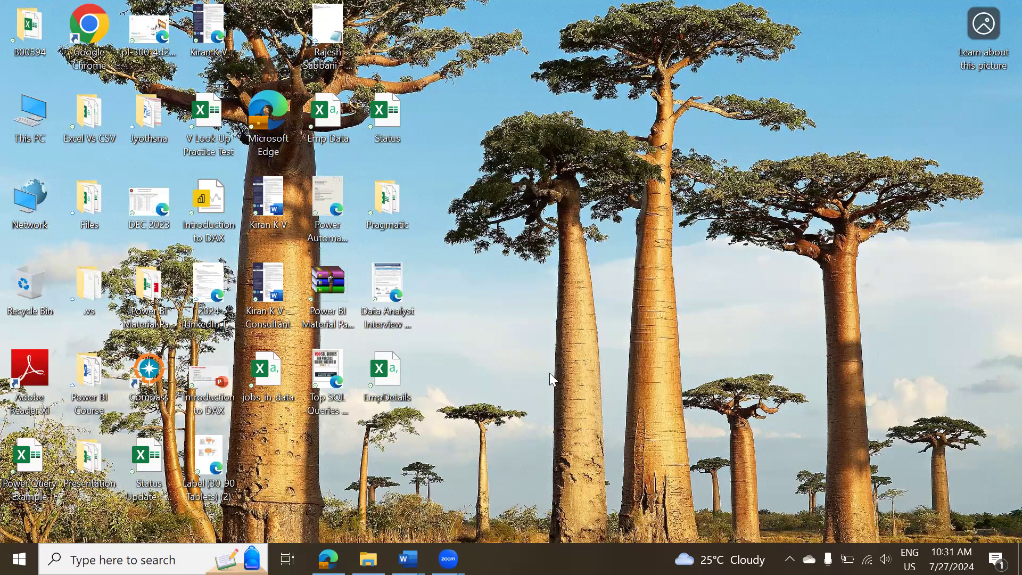
# - Try running 'word' from the Run box and dismiss the 'Windows cannot find' error
pyautogui.press('super+r')
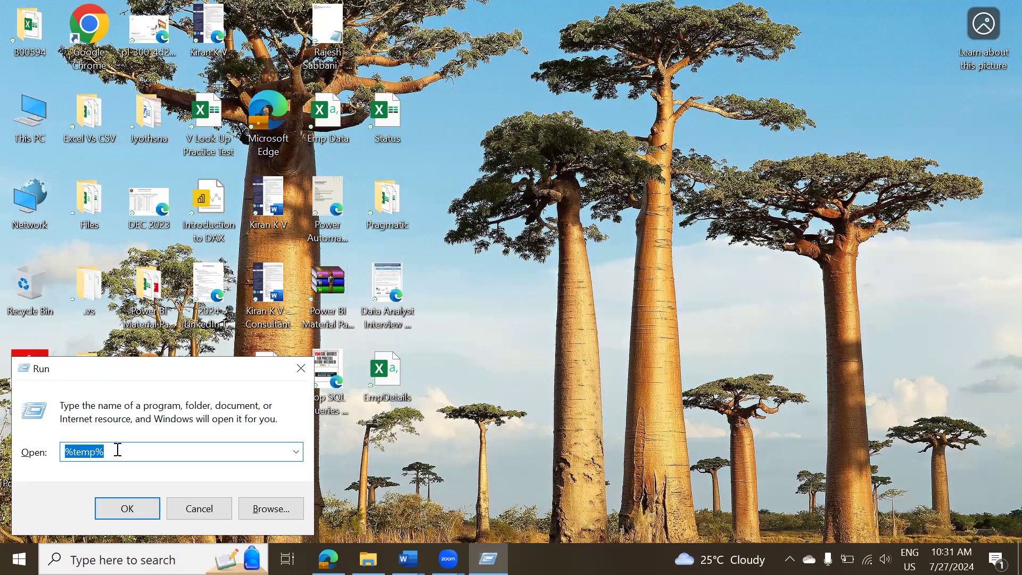
pyautogui.write('excel')
pyautogui.press('BackSpace')
pyautogui.press('BackSpace')
pyautogui.press('BackSpace')
pyautogui.press('BackSpace')
pyautogui.press('BackSpace')
pyautogui.write('wor')
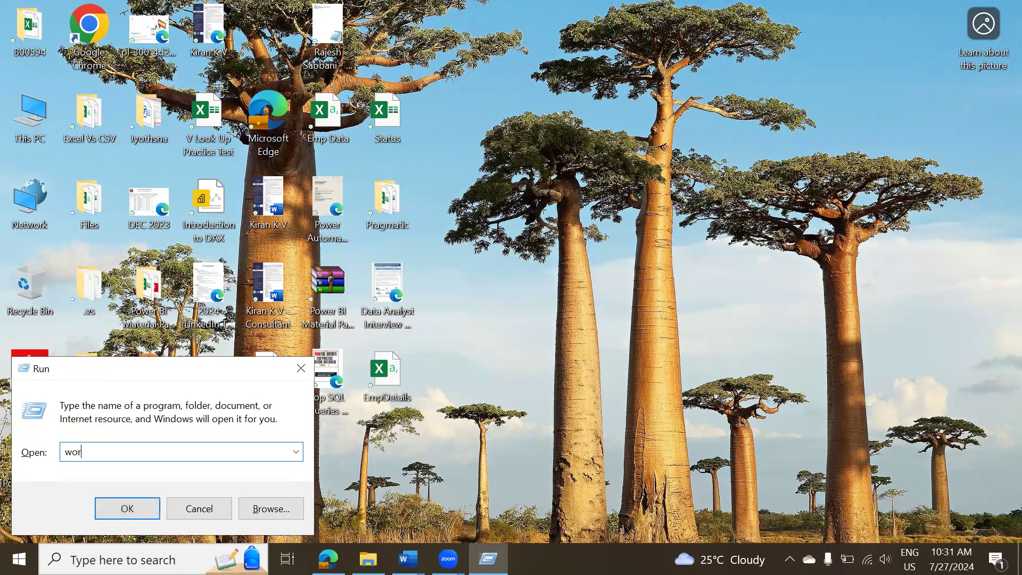
pyautogui.write('d')
pyautogui.press('Return')
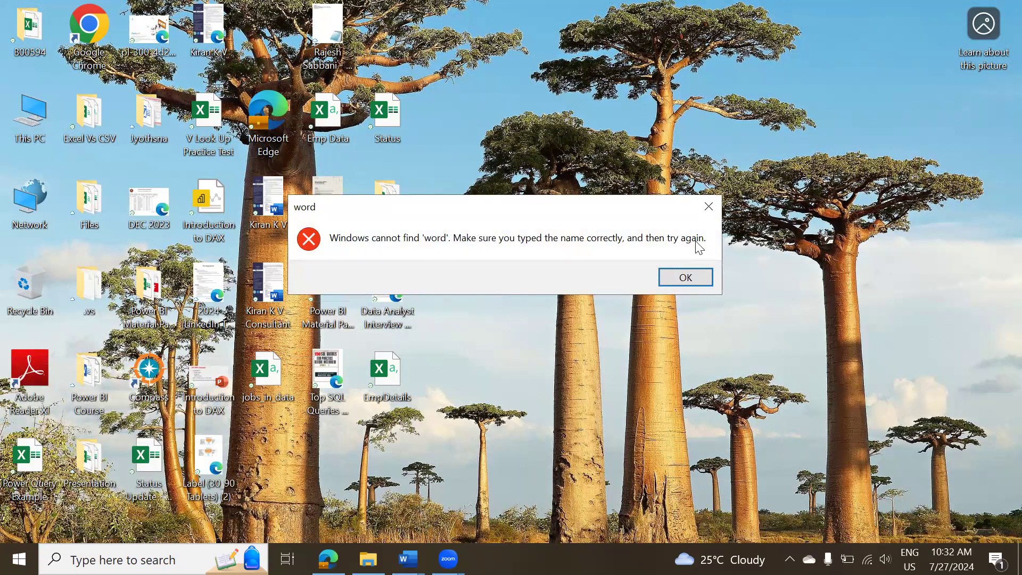
pyautogui.click(685, 278)
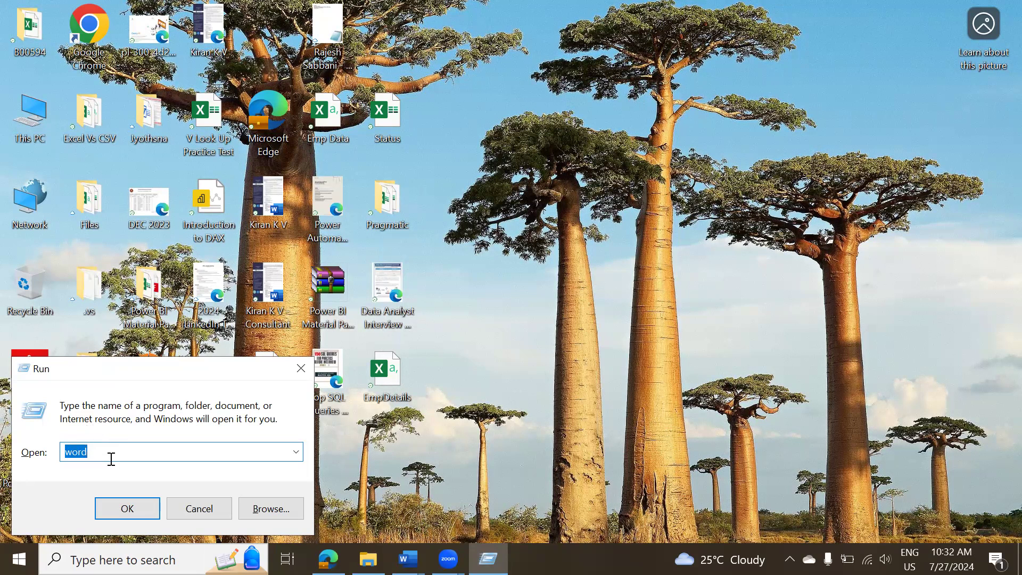
# - Launch Word by running winword from the Run box, close it, and reopen Run
pyautogui.write('win')
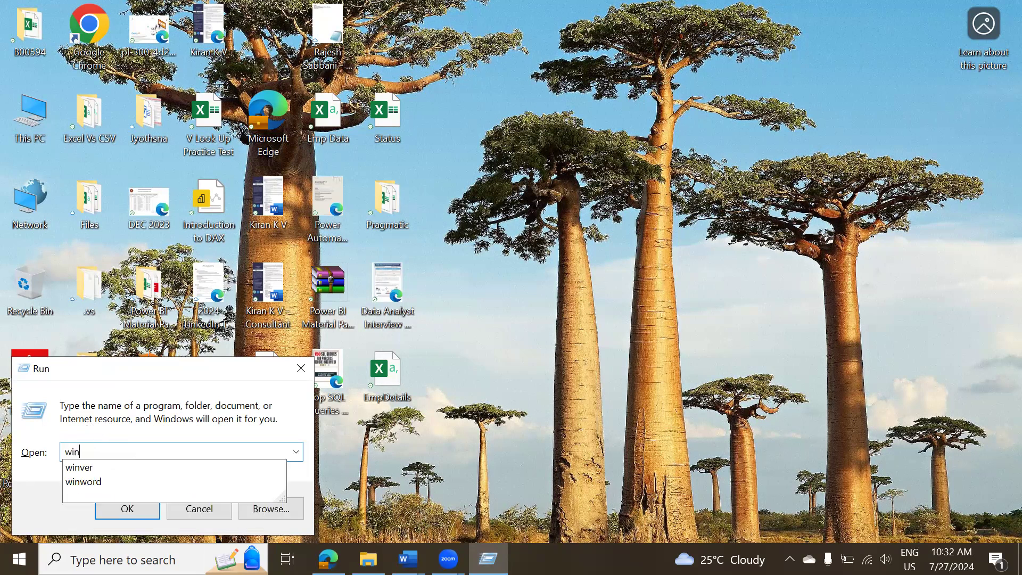
pyautogui.press('Down')
pyautogui.press('Down')
pyautogui.press('Return')
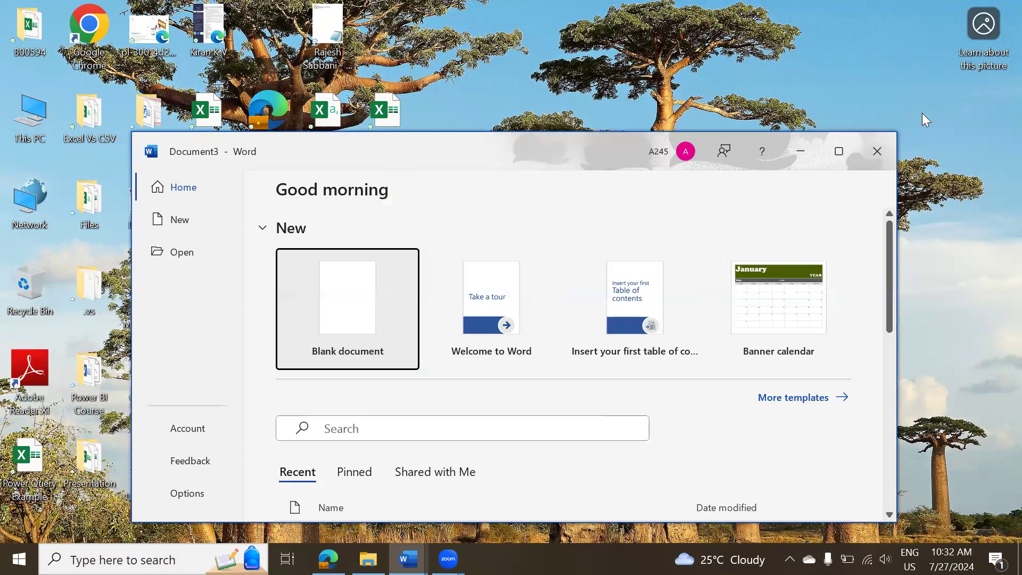
pyautogui.click(881, 151)
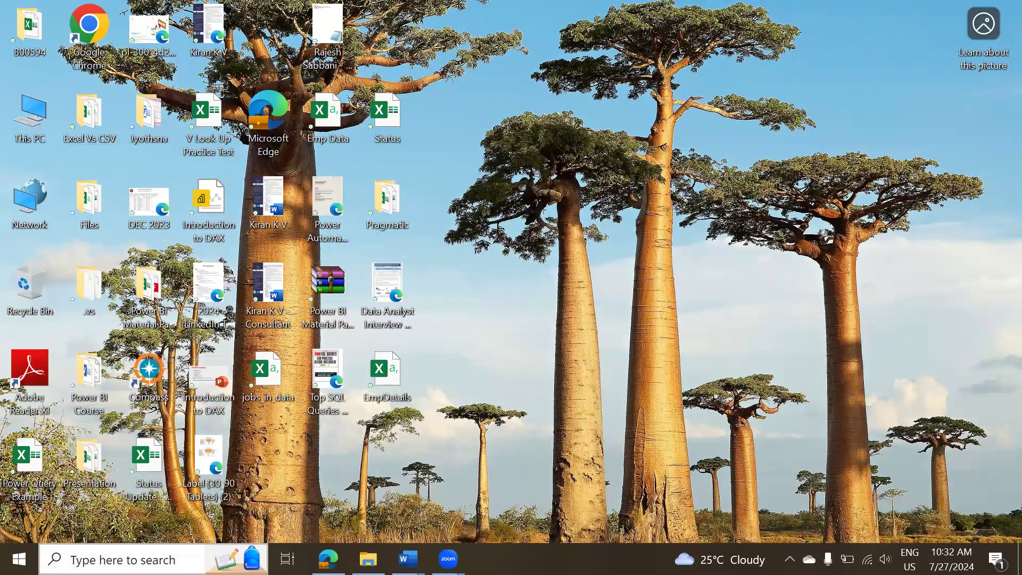
pyautogui.press('super+r')
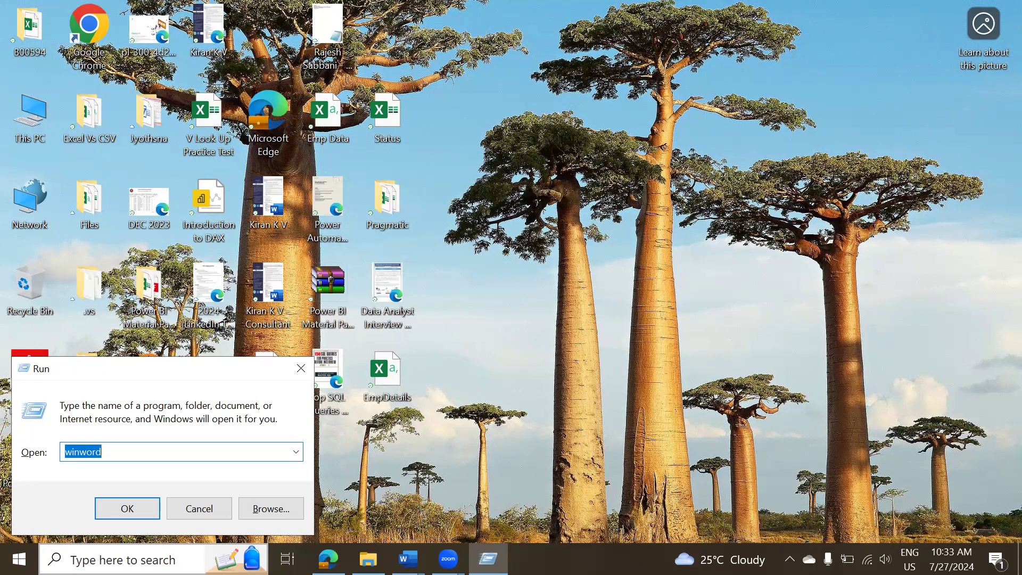
# - Launch powerpnt from the Run box using its autocomplete suggestion
pyautogui.write('Power Point')
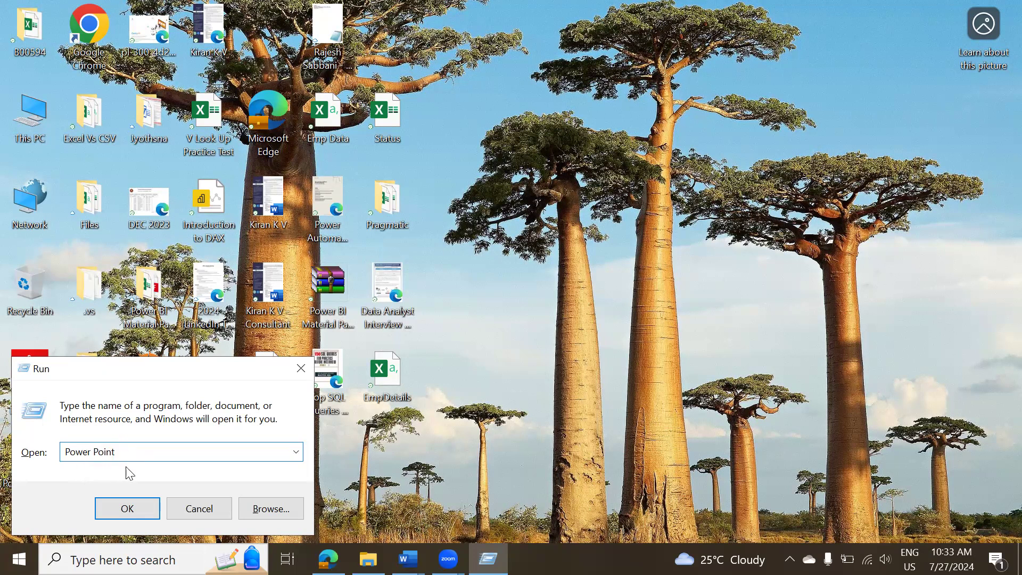
pyautogui.press('BackSpace')
pyautogui.press('BackSpace')
pyautogui.press('BackSpace')
pyautogui.press('BackSpace')
pyautogui.press('BackSpace')
pyautogui.press('BackSpace')
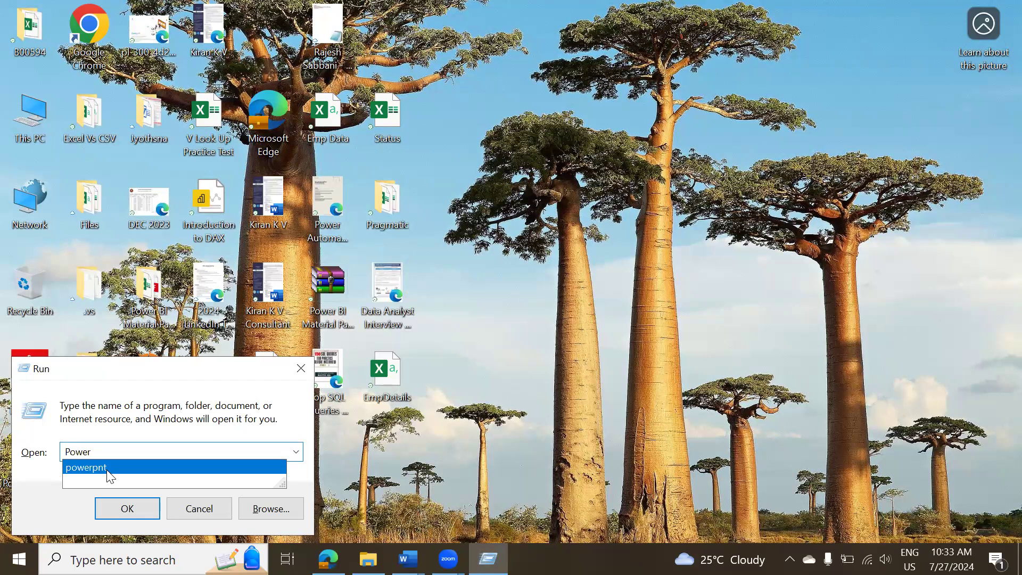
pyautogui.click(107, 469)
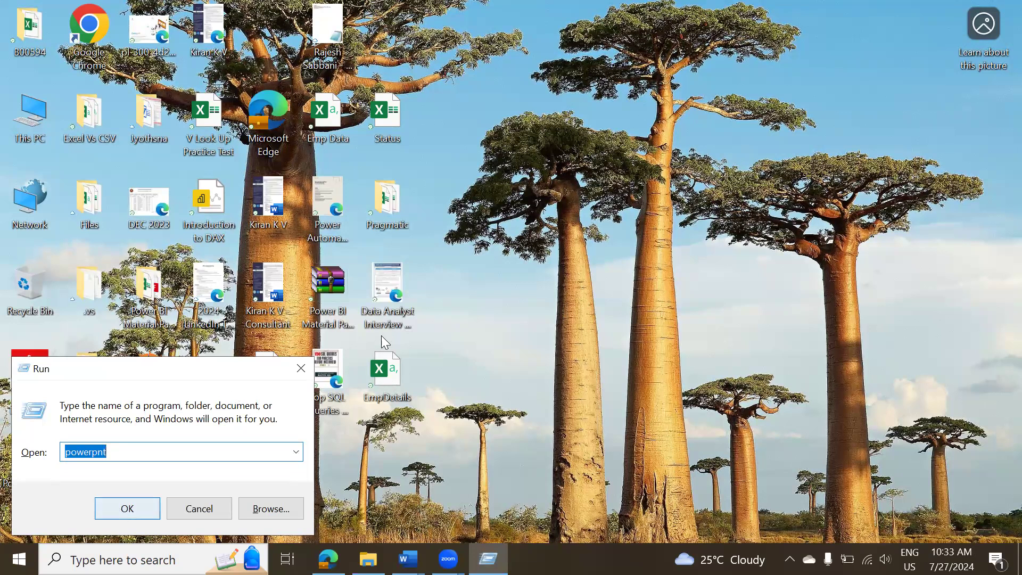
pyautogui.click(300, 370)
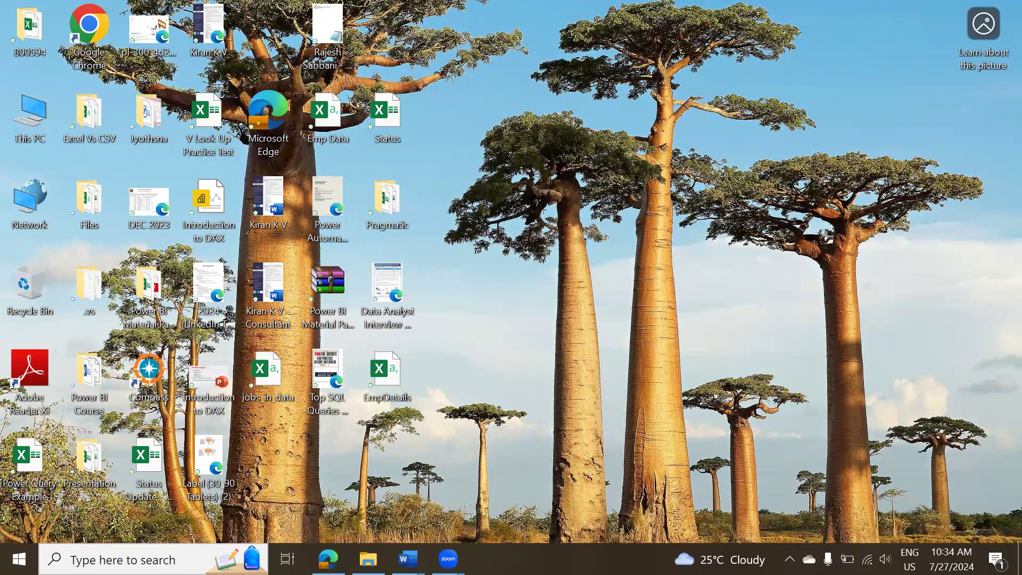
# - Raise the speaker volume from 36 to 85
pyautogui.click(885, 559)
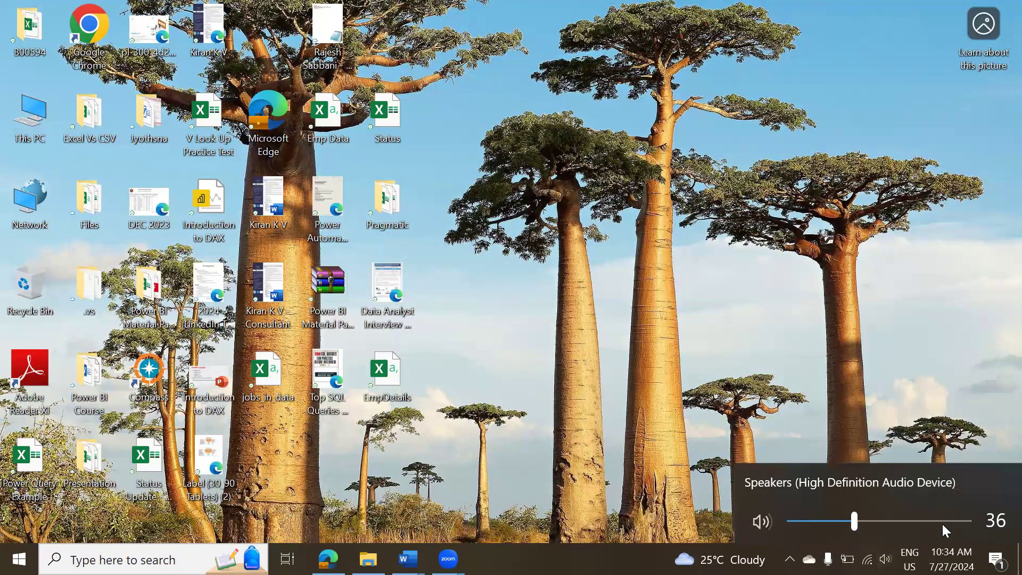
pyautogui.click(942, 523)
pyautogui.click(474, 291)
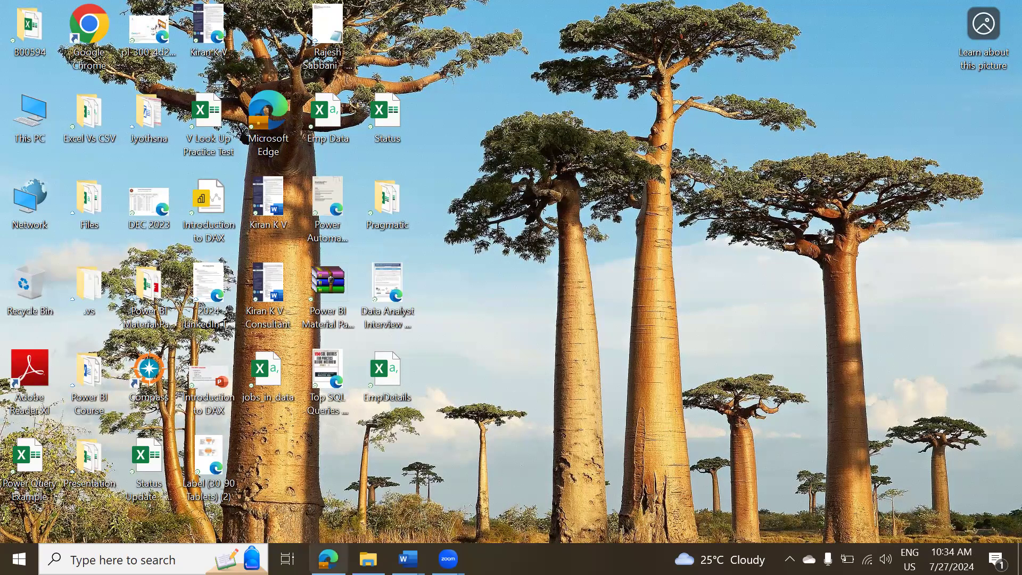
# - In Document2, add a top line 'Windows + R - Run Prompt' above Word - Documentation, then minimize Word
pyautogui.click(408, 558)
pyautogui.click(496, 481)
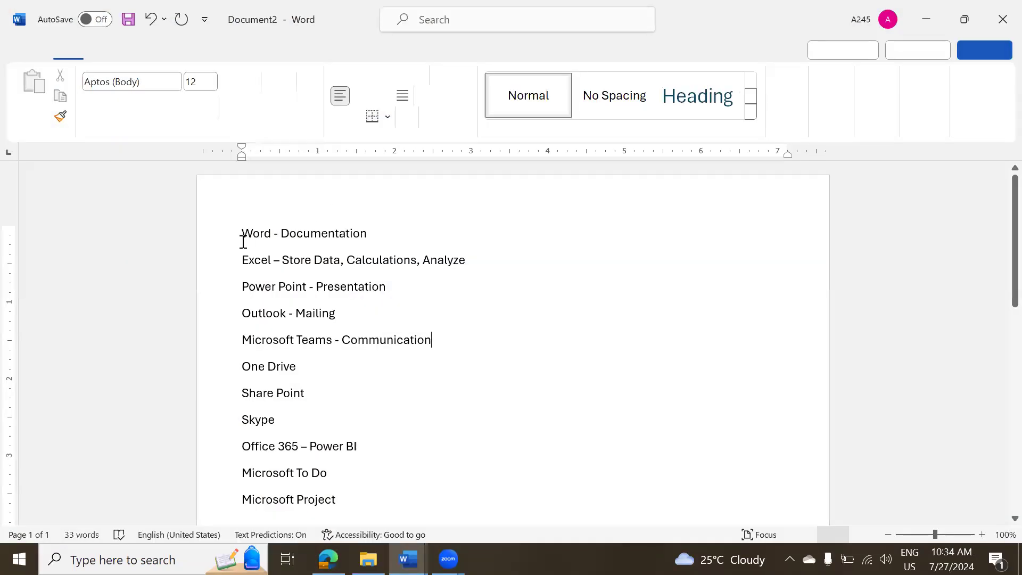
pyautogui.press('Return')
pyautogui.press('Return')
pyautogui.press('Up')
pyautogui.press('Up')
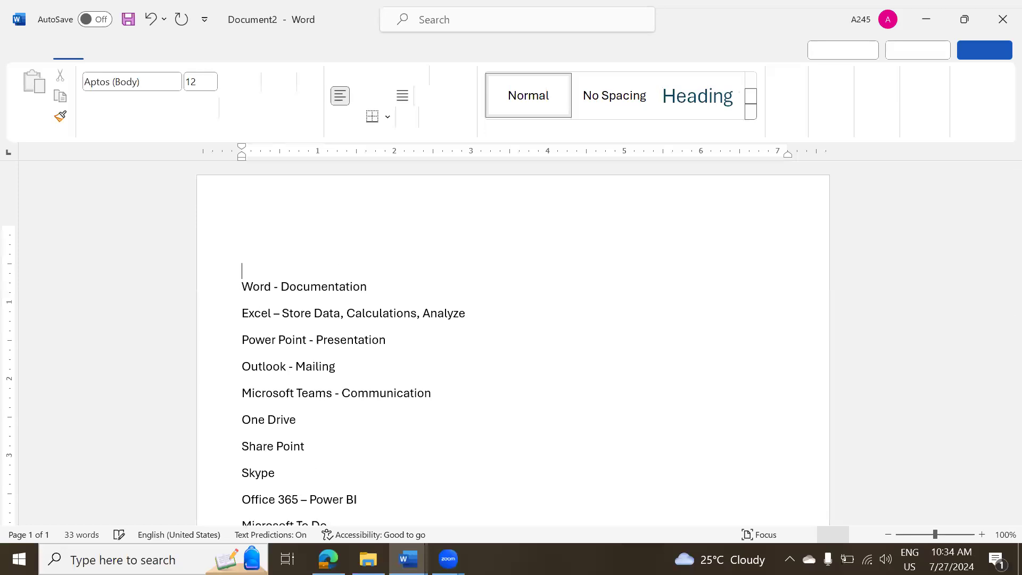
pyautogui.write('Windows + R - Run Prompt')
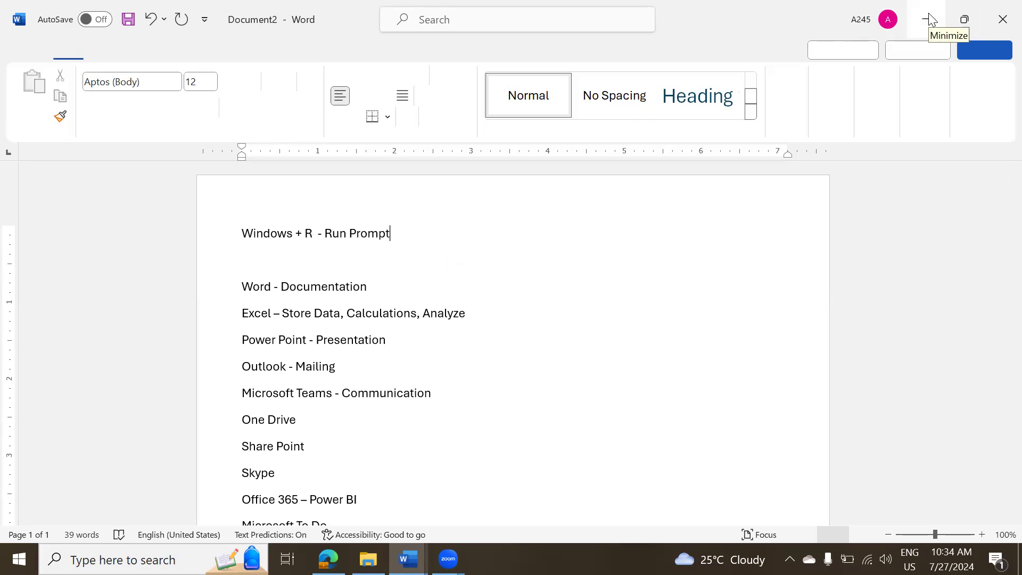
pyautogui.click(918, 25)
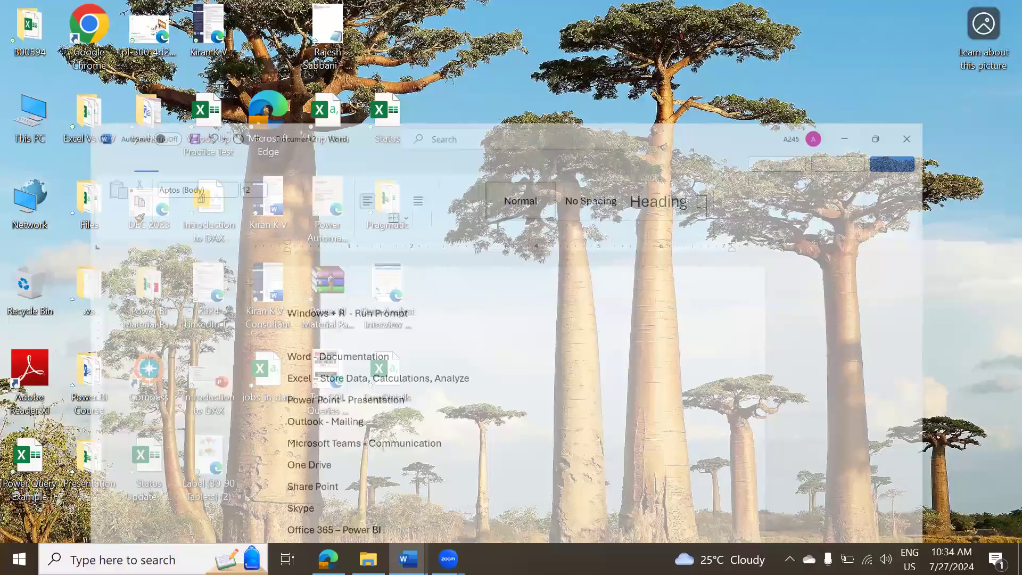
# - Search for 'excel', pin the Excel app to the taskbar, and dismiss the search results
pyautogui.click(123, 559)
pyautogui.write('excel')
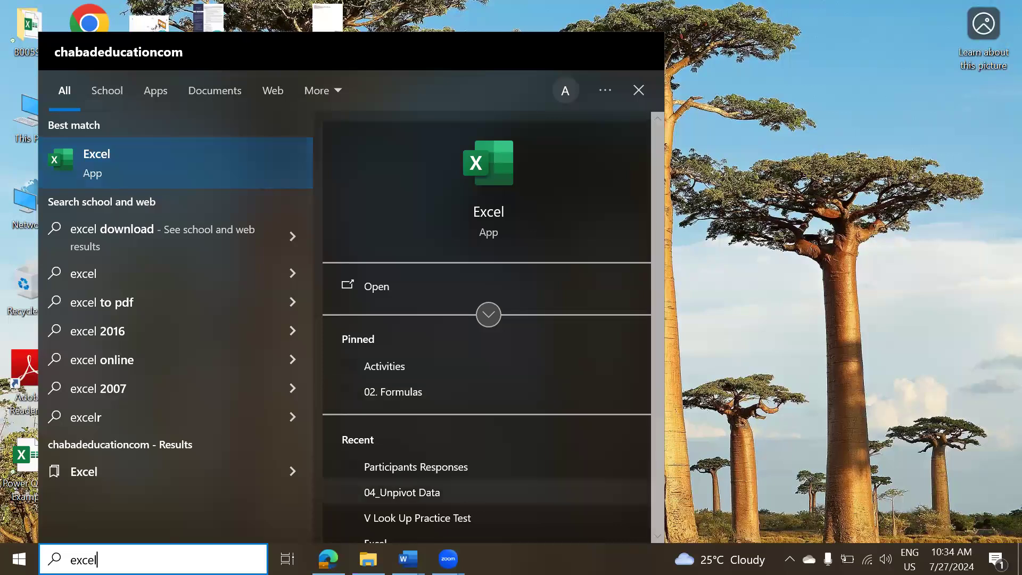
pyautogui.rightClick(127, 152)
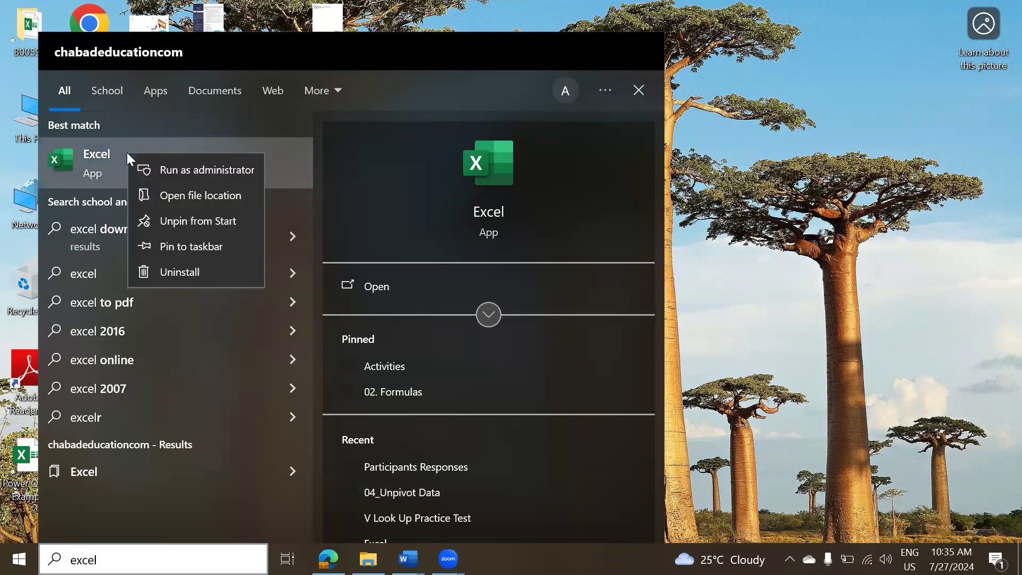
pyautogui.click(165, 250)
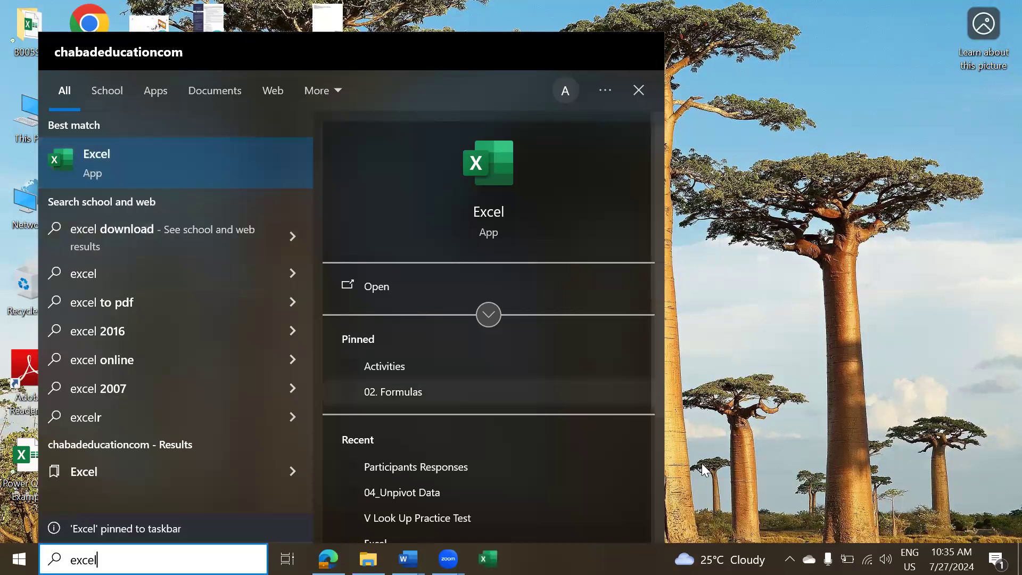
pyautogui.click(481, 496)
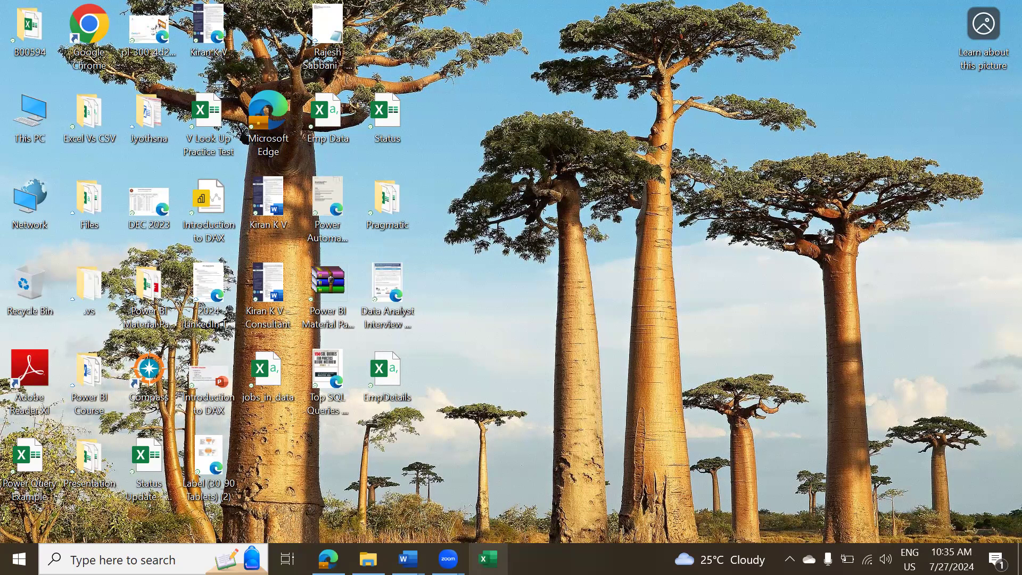
pyautogui.moveTo(407, 559)
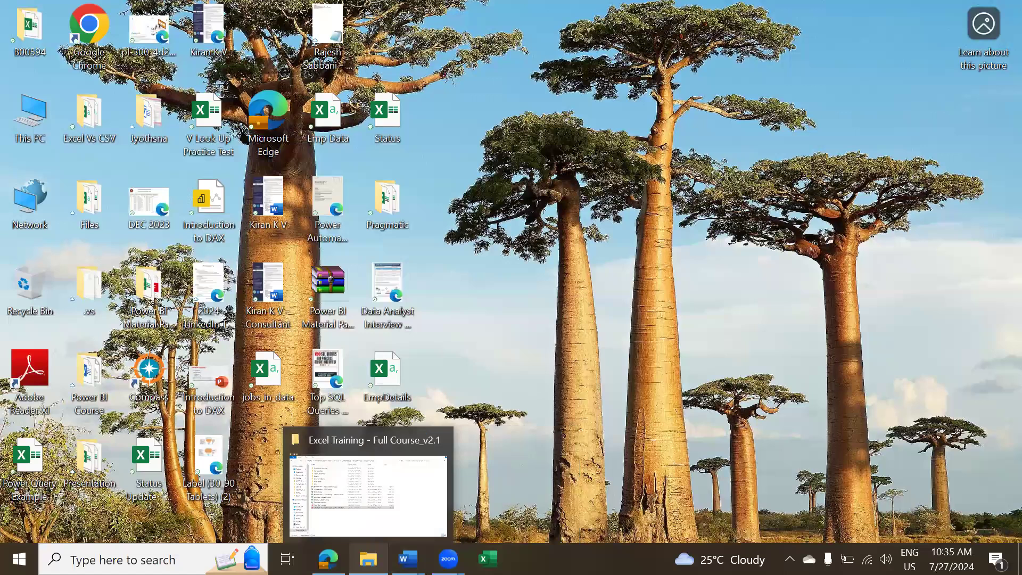
# - Restore the Excel Training - Full Course_v2.1 folder, open External Data, then go back
pyautogui.click(368, 559)
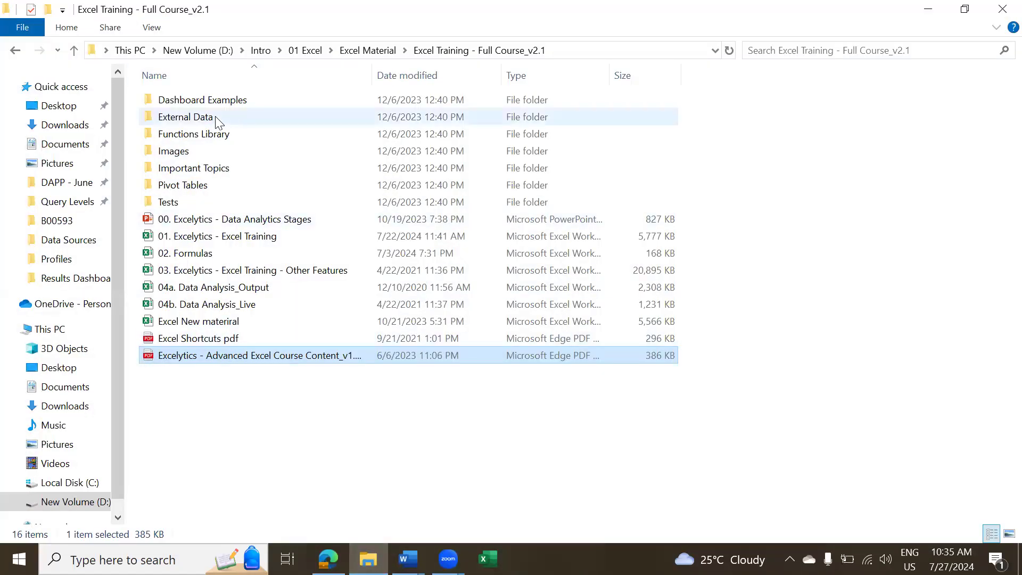
pyautogui.doubleClick(219, 114)
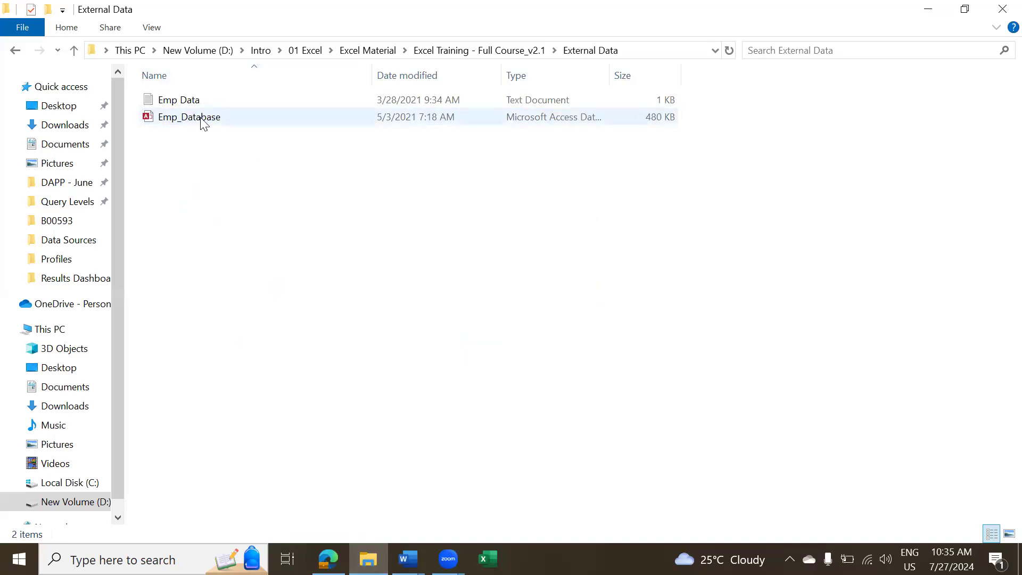
pyautogui.hotkey('alt', 'Left')
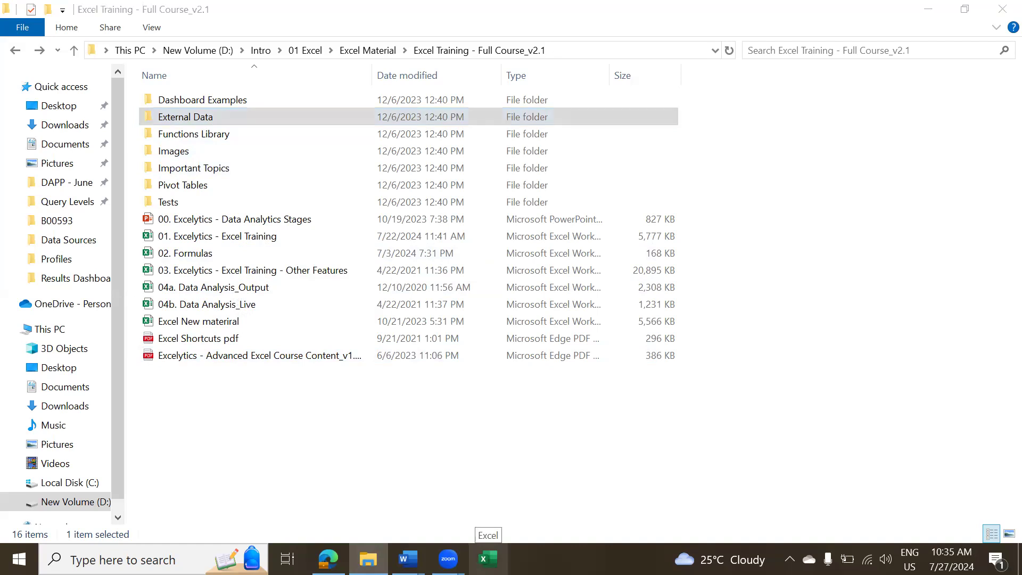
# - Pin Participants Responses to Excel's taskbar jump list
pyautogui.rightClick(488, 559)
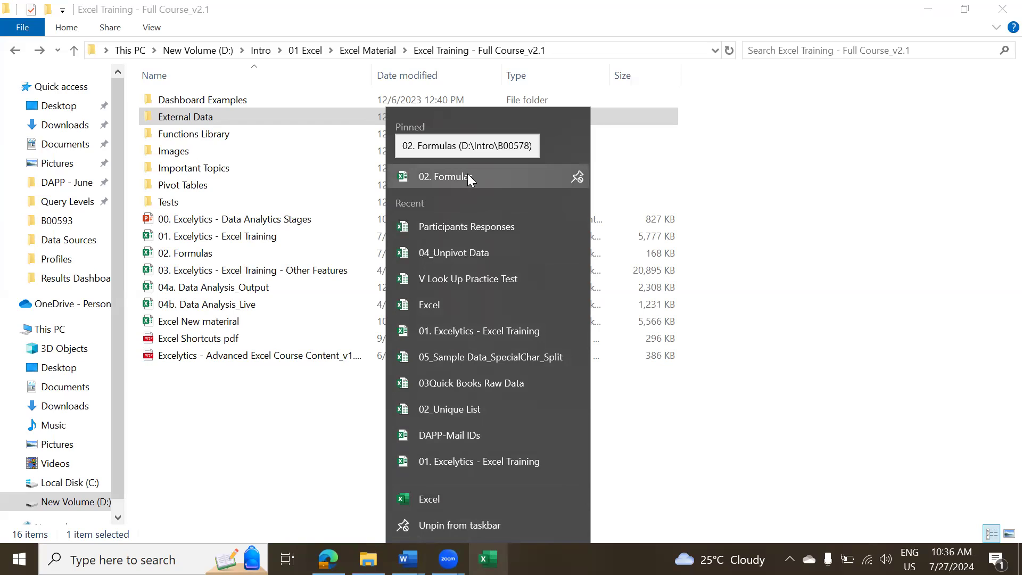
pyautogui.moveTo(578, 221)
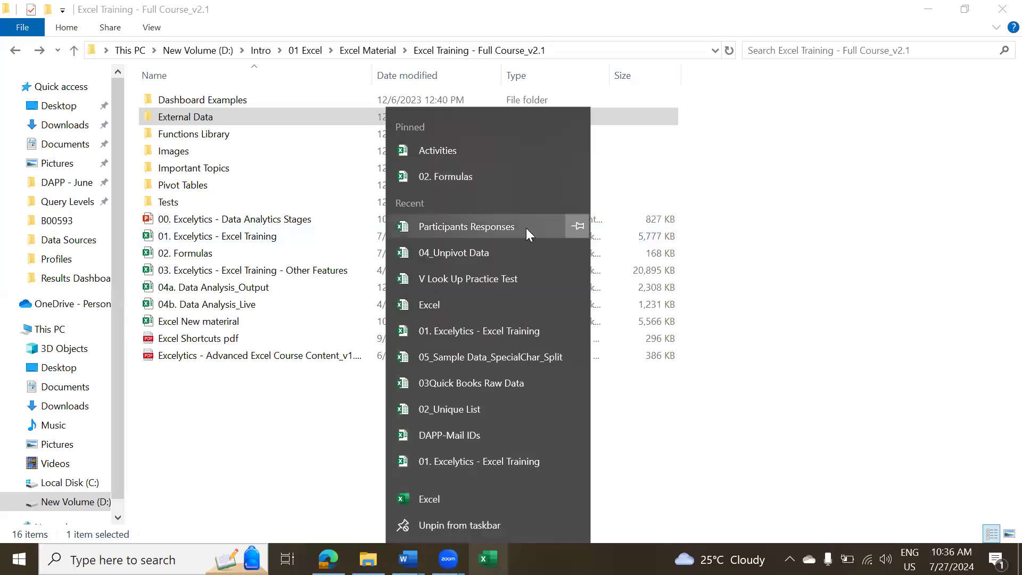
pyautogui.click(577, 226)
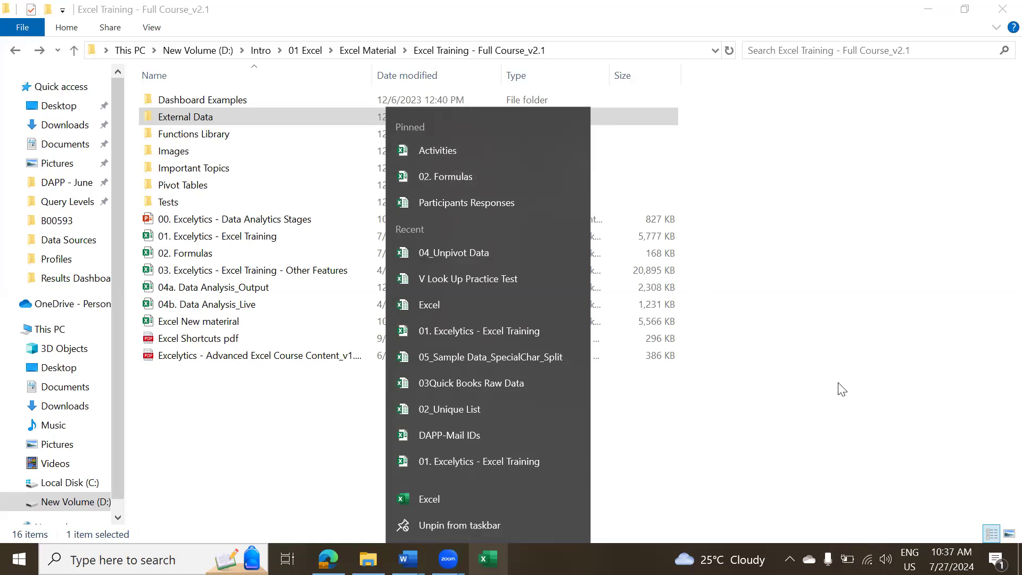
pyautogui.click(765, 446)
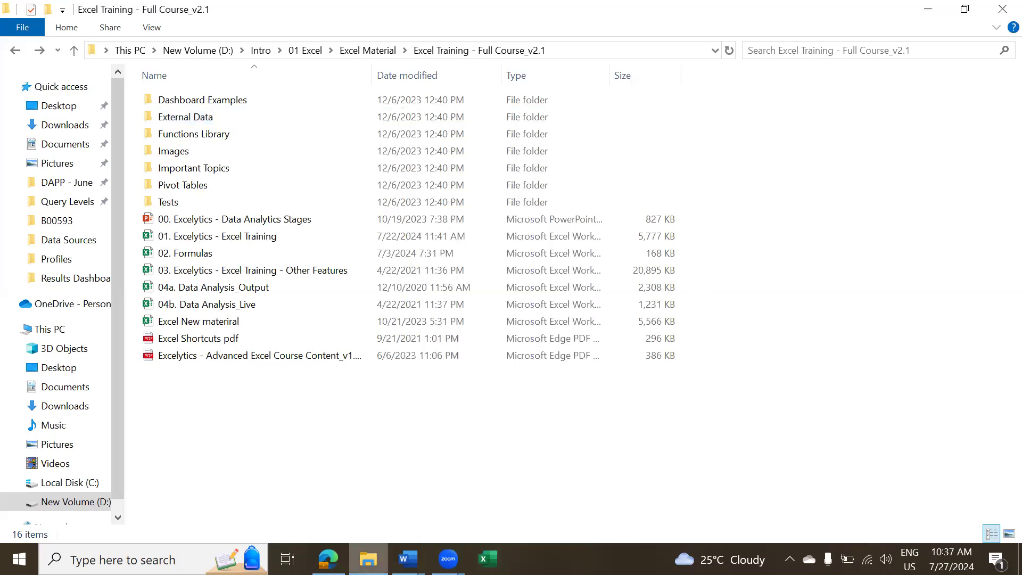
# - Unpin Participants Responses and 02. Formulas from Excel's jump list, leaving only Activities pinned
pyautogui.moveTo(368, 559)
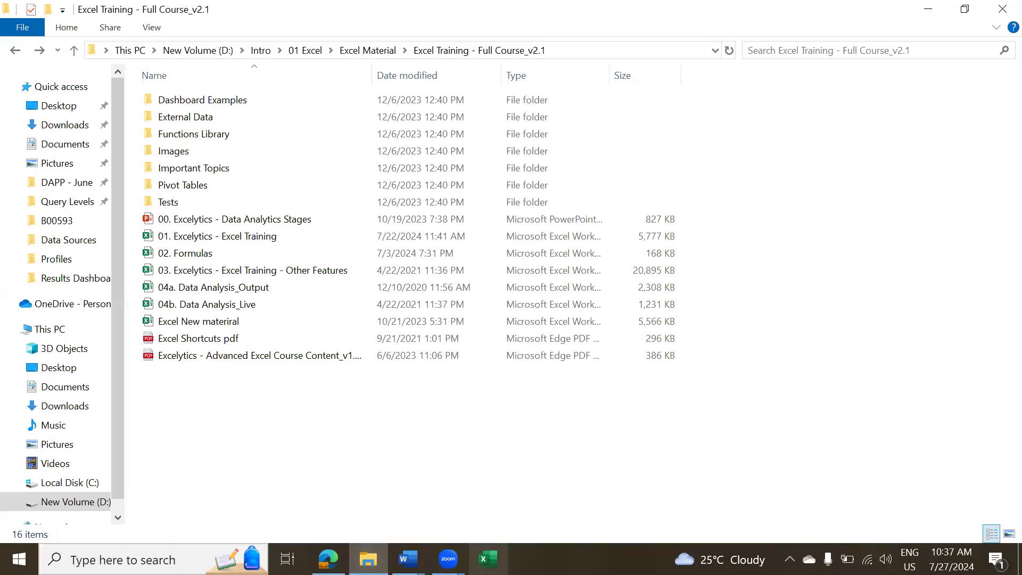
pyautogui.click(487, 559)
pyautogui.rightClick(488, 559)
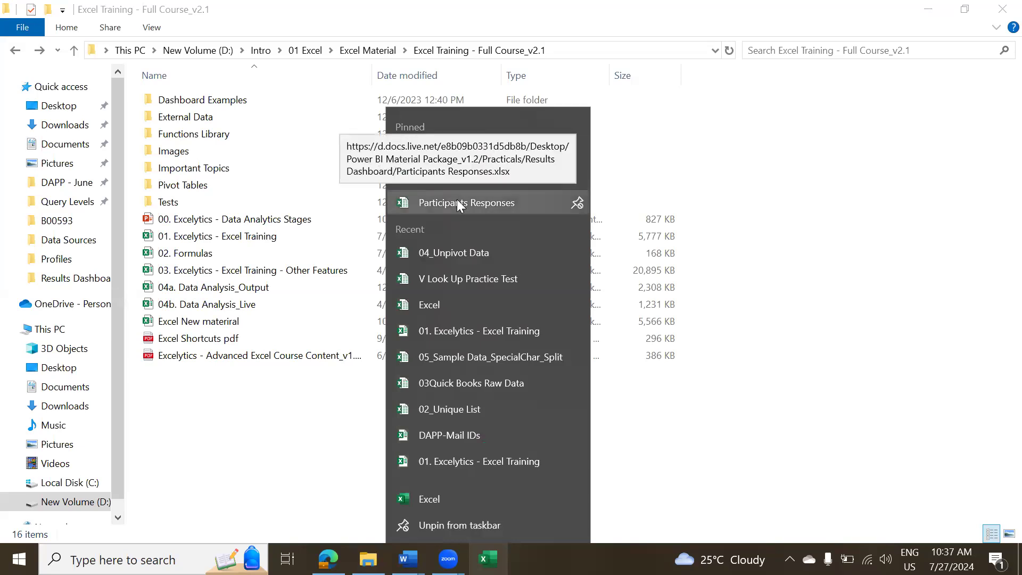
pyautogui.click(579, 202)
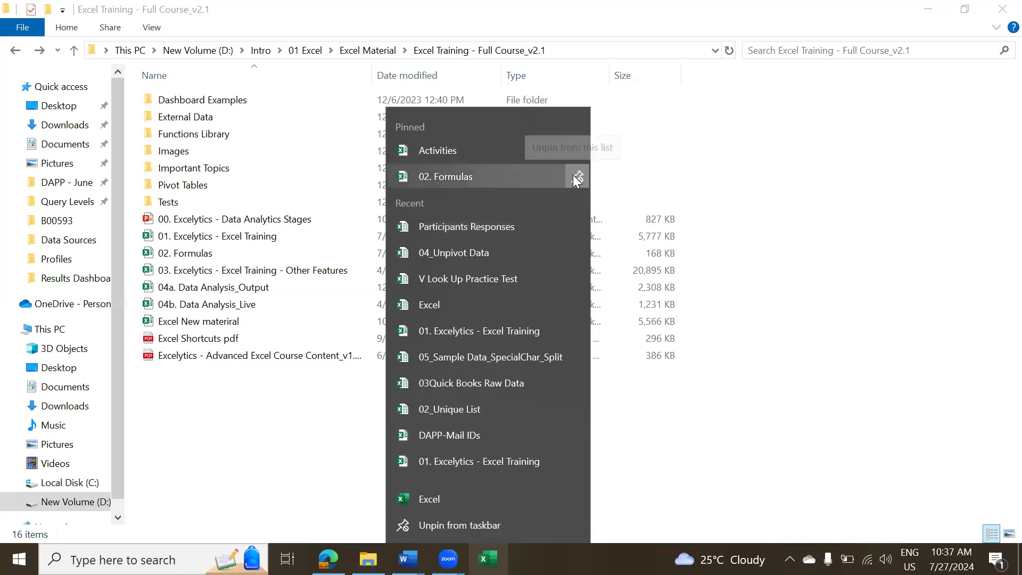
pyautogui.click(576, 180)
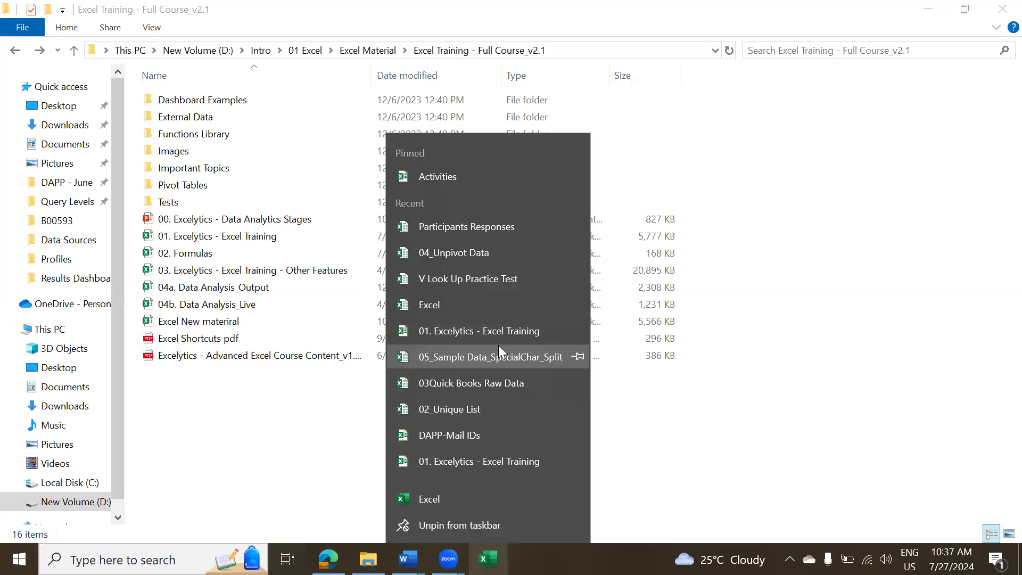
pyautogui.click(686, 505)
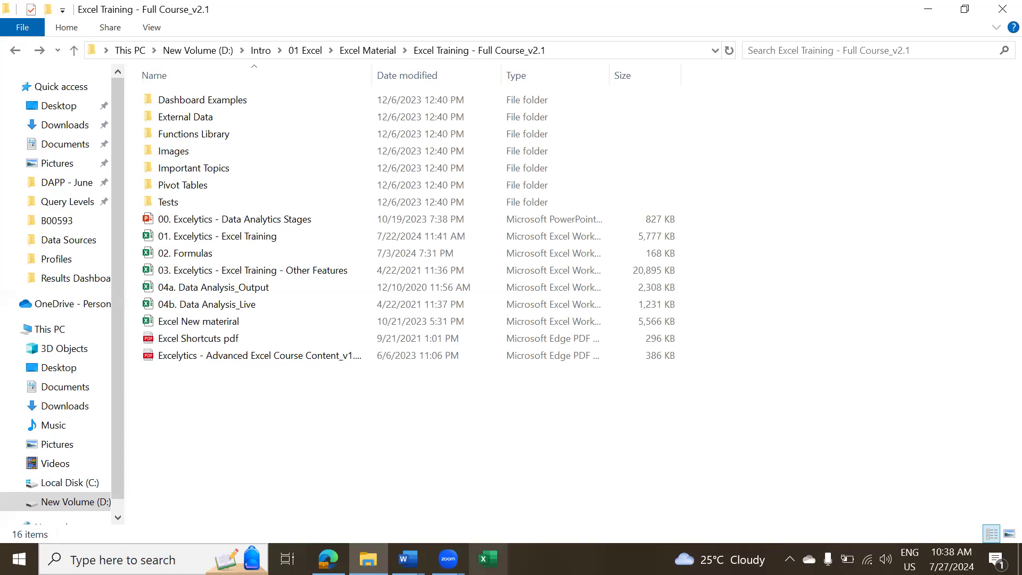
# - Create a blank Excel workbook, then bring back the Excel Training - Full Course_v2.1 folder
pyautogui.click(488, 559)
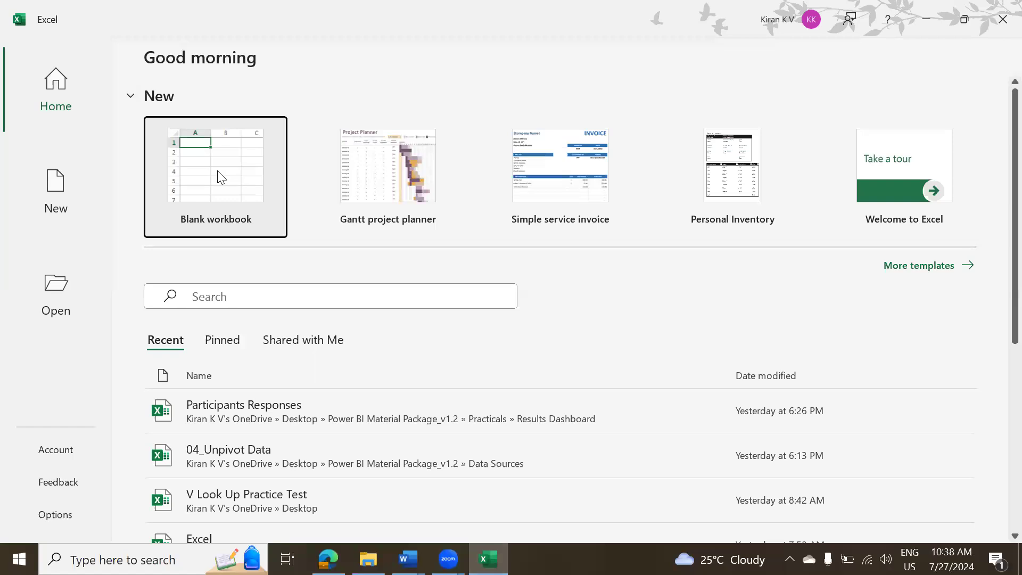
pyautogui.click(219, 178)
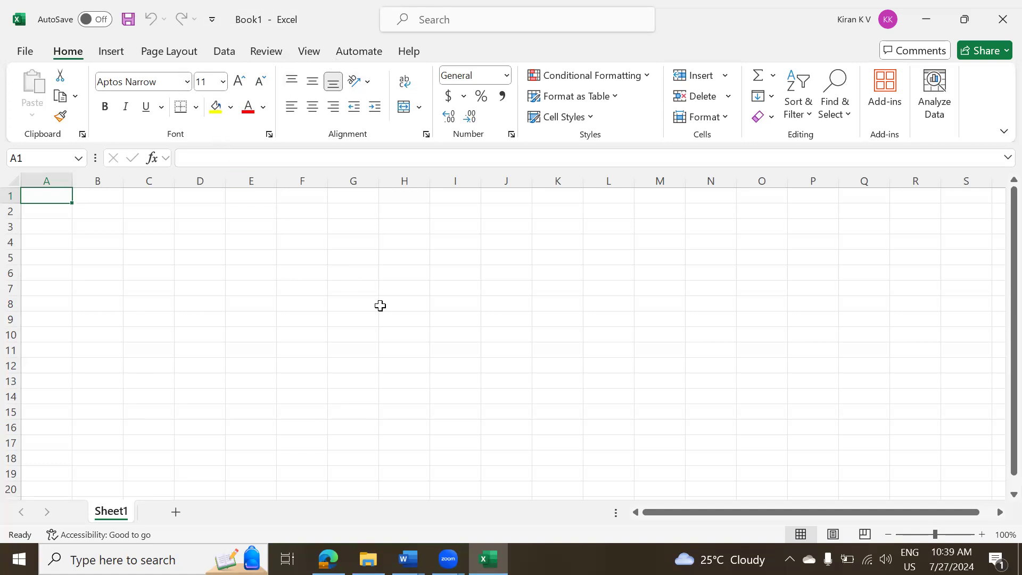
pyautogui.moveTo(368, 559)
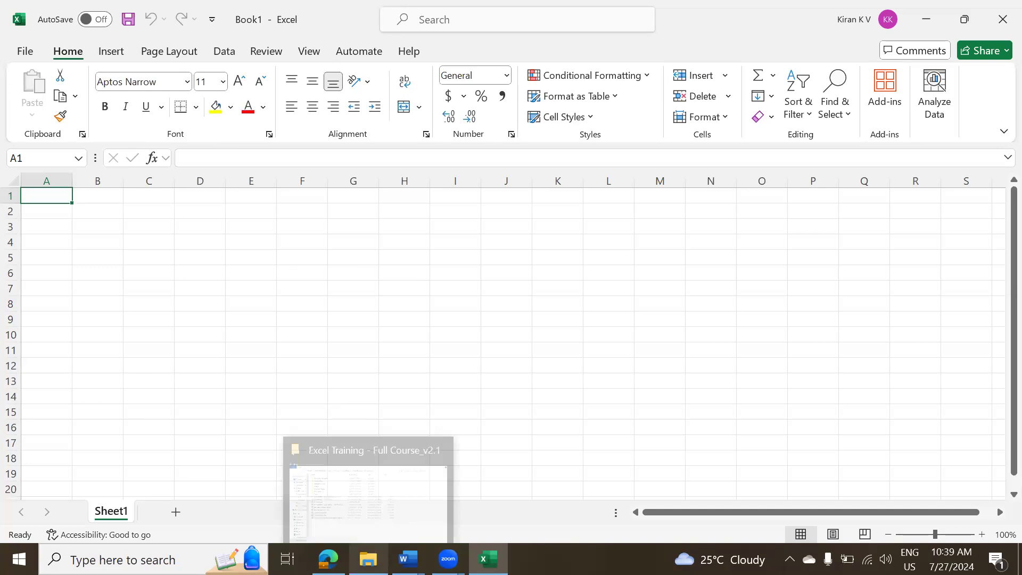
pyautogui.click(319, 442)
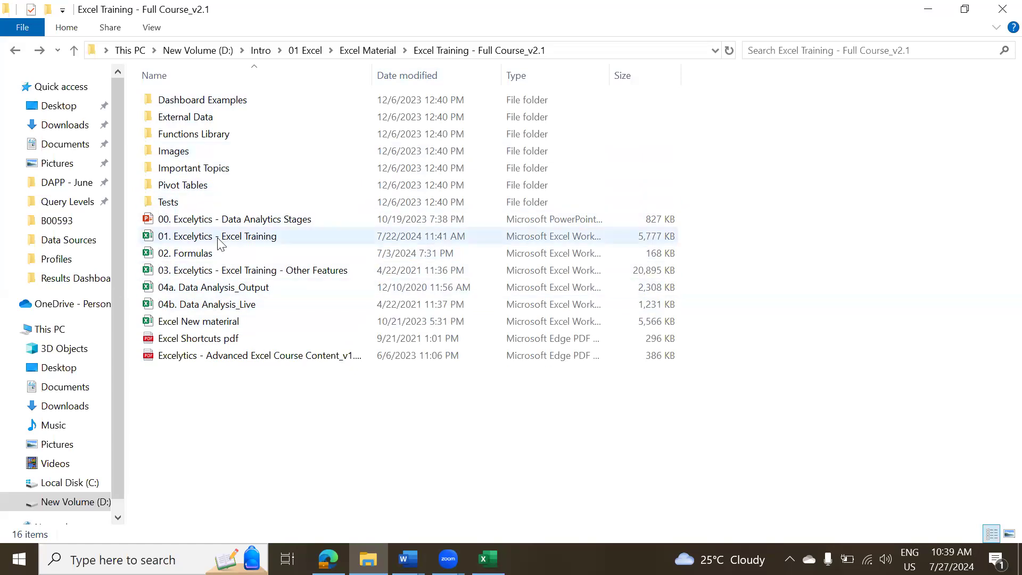
# - View the Excel Shortcuts pdf in Edge, close it, and return to the course folder
pyautogui.doubleClick(230, 339)
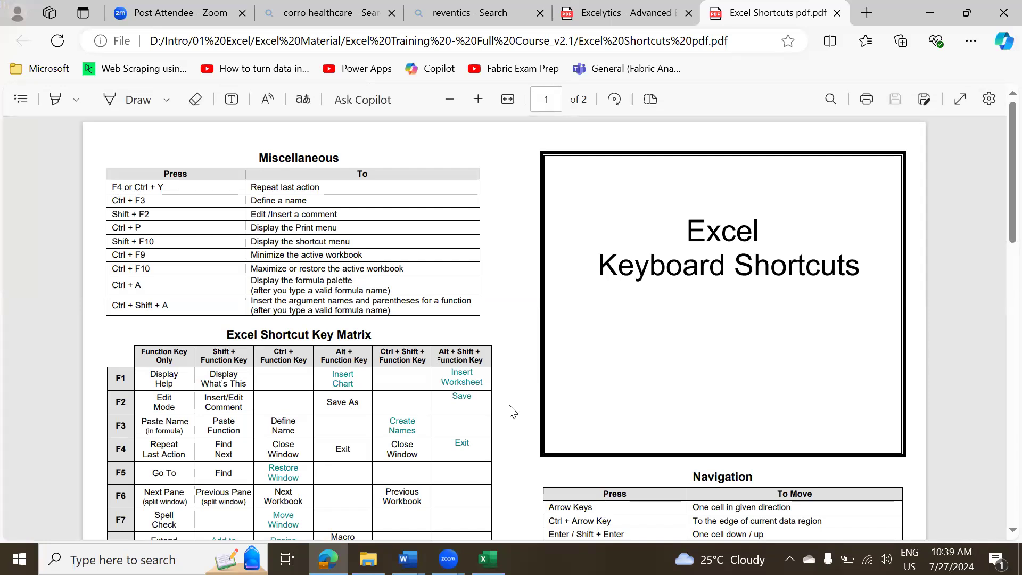
pyautogui.scroll(-3, 511, 412)
pyautogui.scroll(-1, 511, 412)
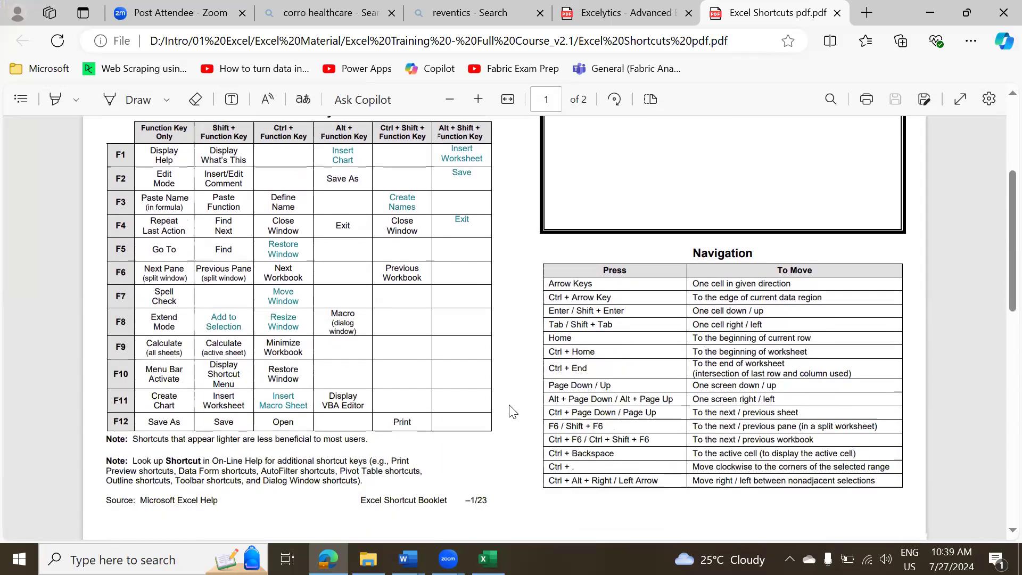
pyautogui.scroll(2, 512, 411)
pyautogui.scroll(3, 512, 412)
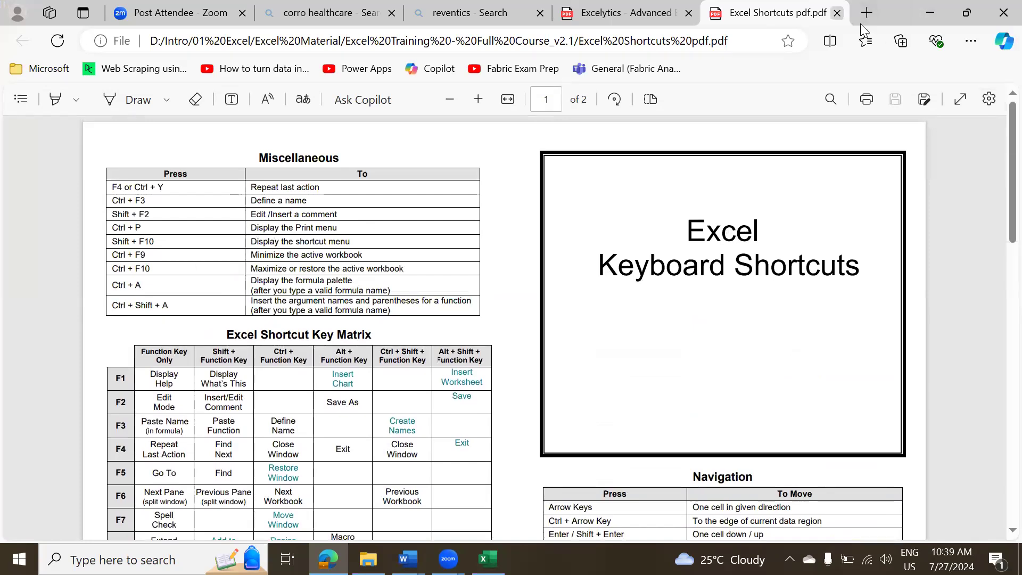
pyautogui.hotkey('ctrl', 'w')
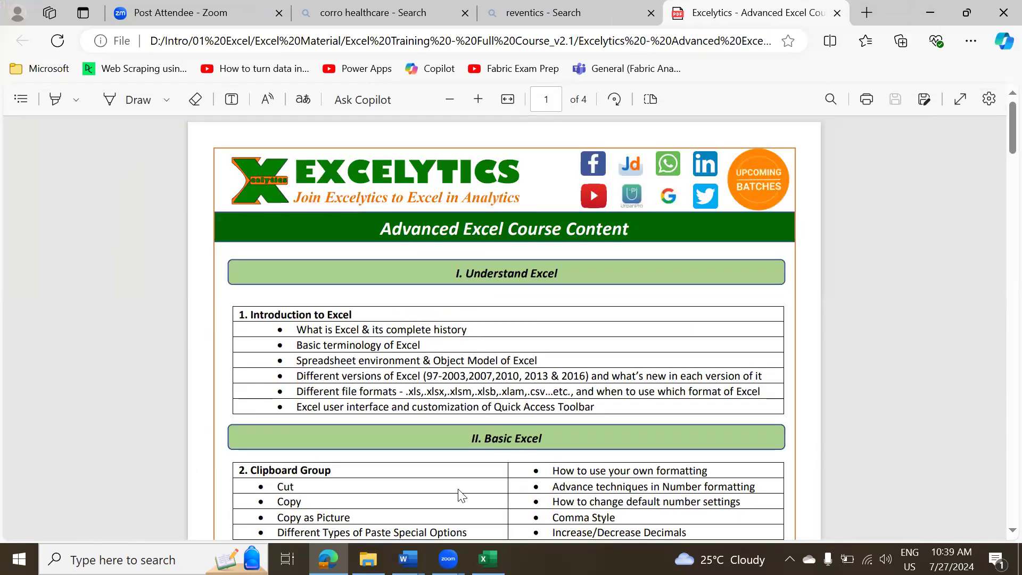
pyautogui.hotkey('alt', 'Tab')
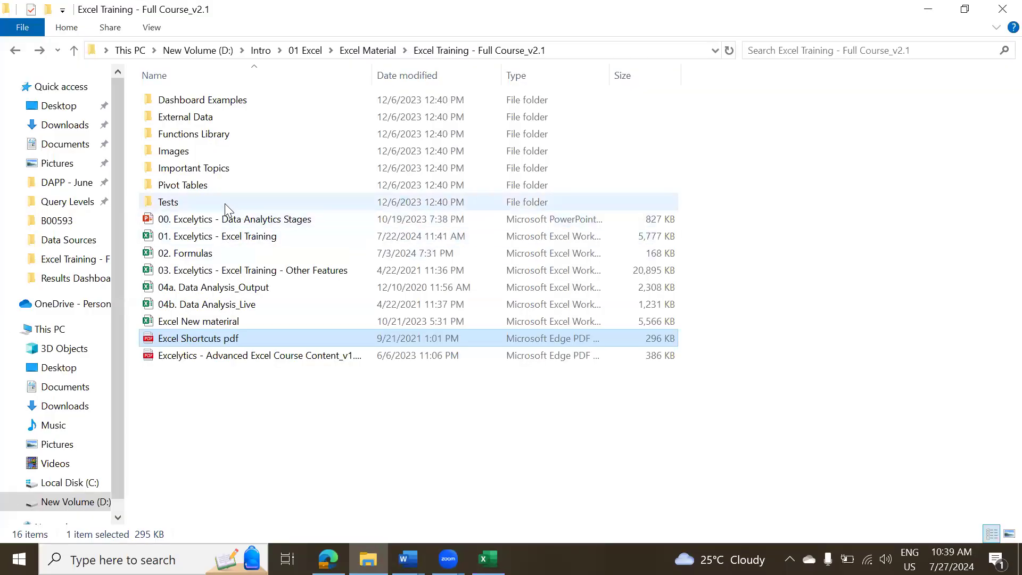
pyautogui.doubleClick(225, 207)
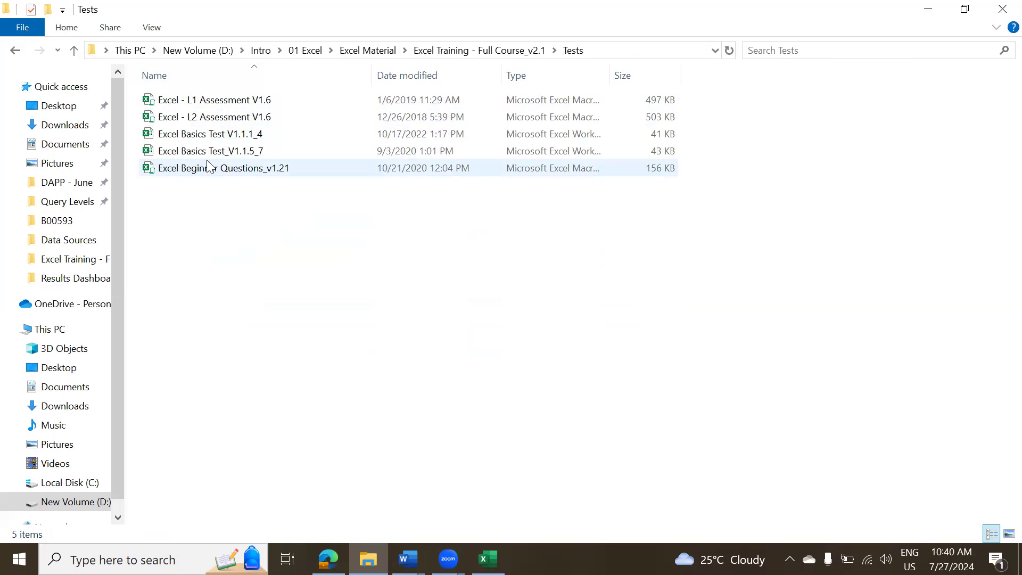
pyautogui.click(14, 52)
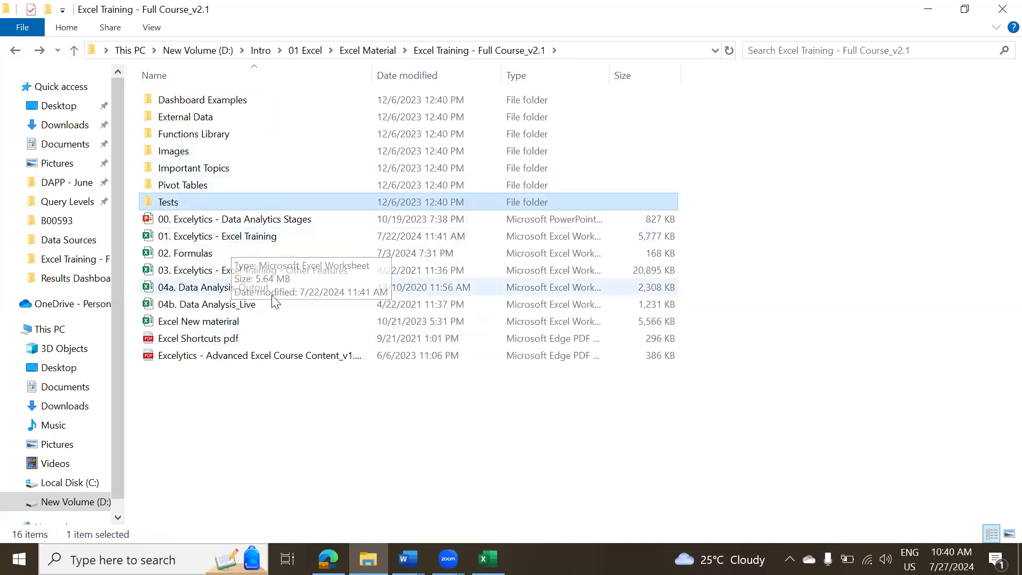
pyautogui.click(250, 465)
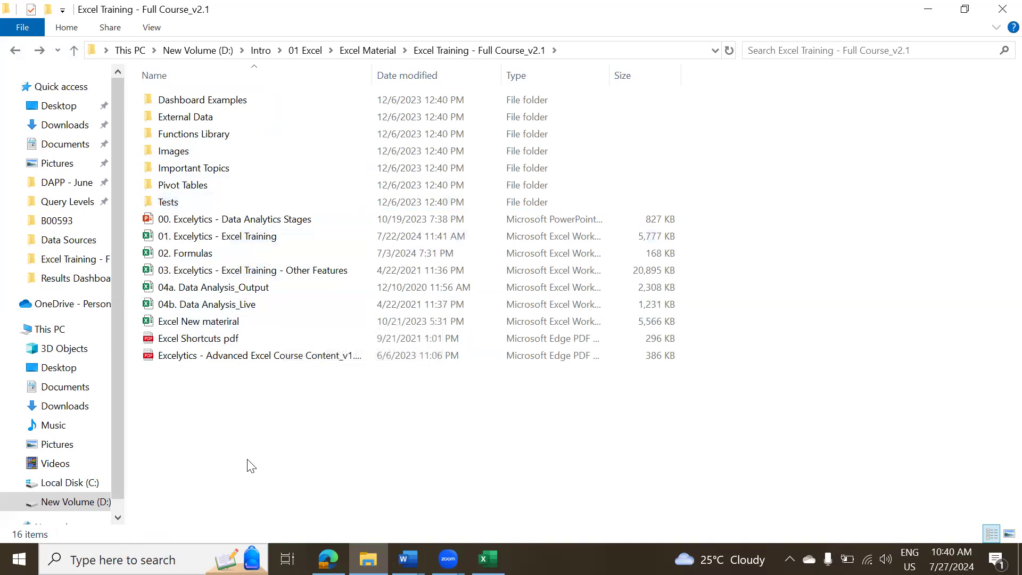
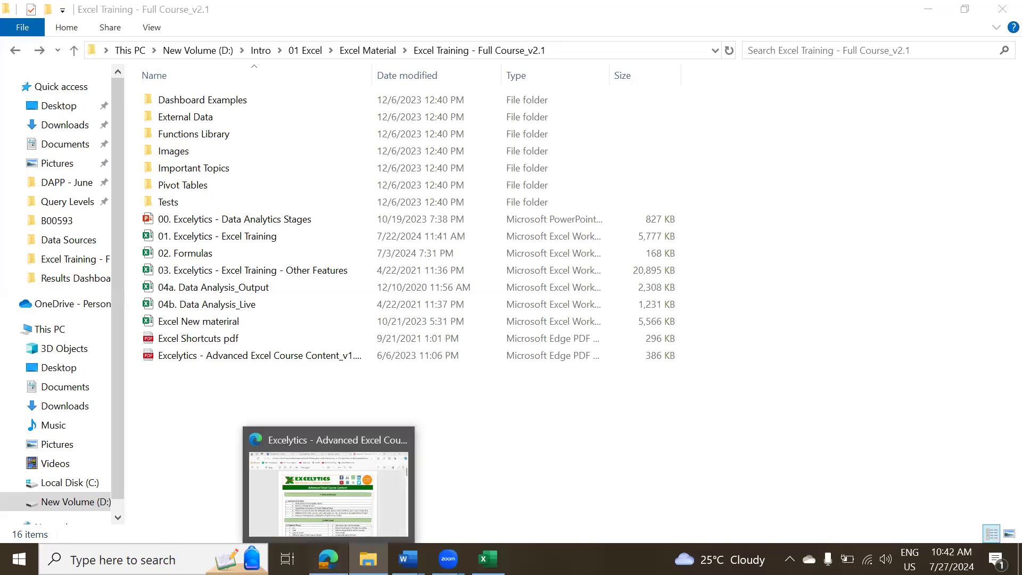
# - Navigate File Explorer to the Intro folder on New Volume (D:)
pyautogui.click(328, 558)
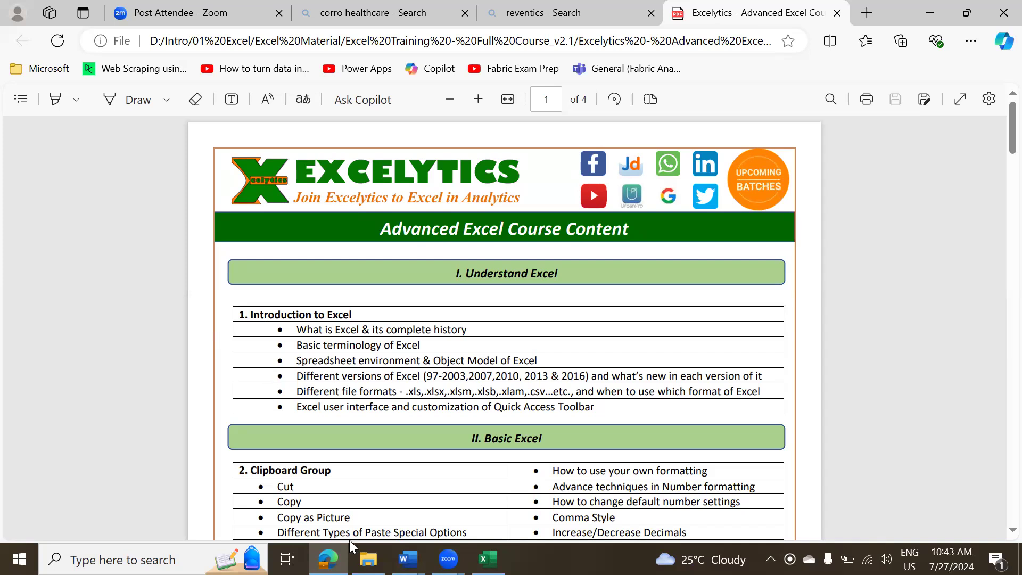
pyautogui.click(368, 559)
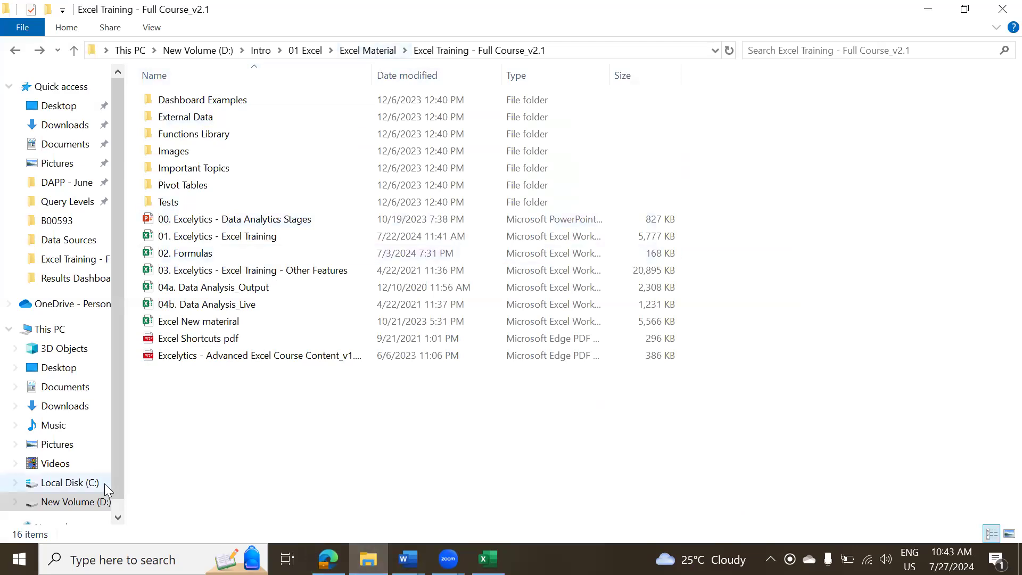
pyautogui.click(80, 505)
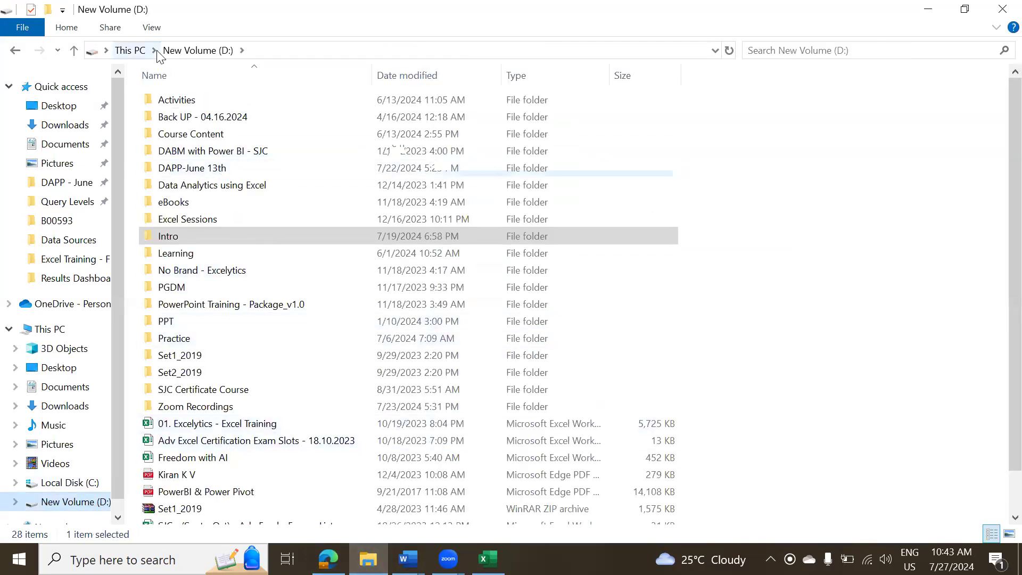
pyautogui.doubleClick(184, 234)
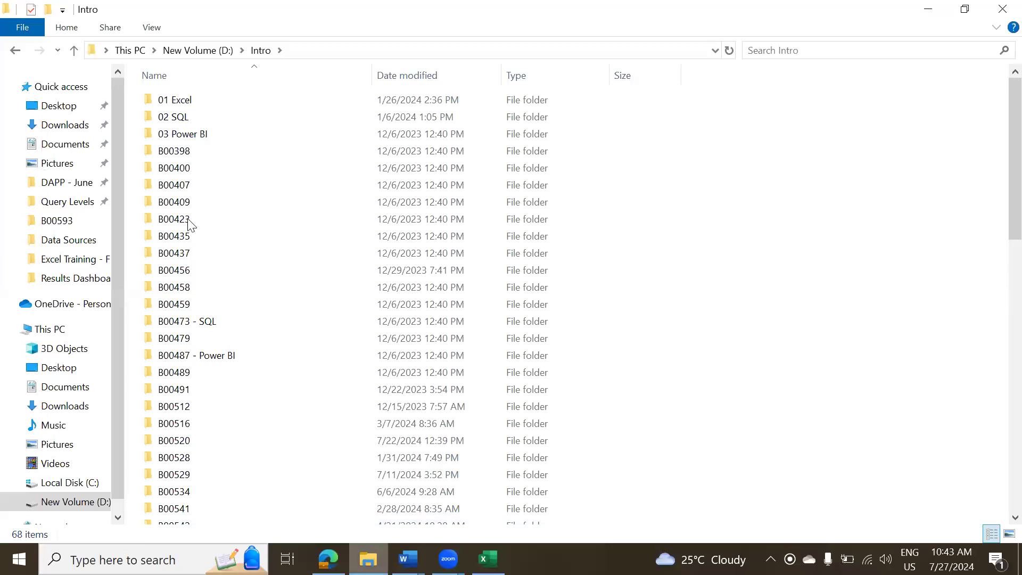
# - Open the Power BI Training Contents PDF from the desktop Power BI Material Package's Course Contents folder
pyautogui.press('super+d')
pyautogui.click(160, 303)
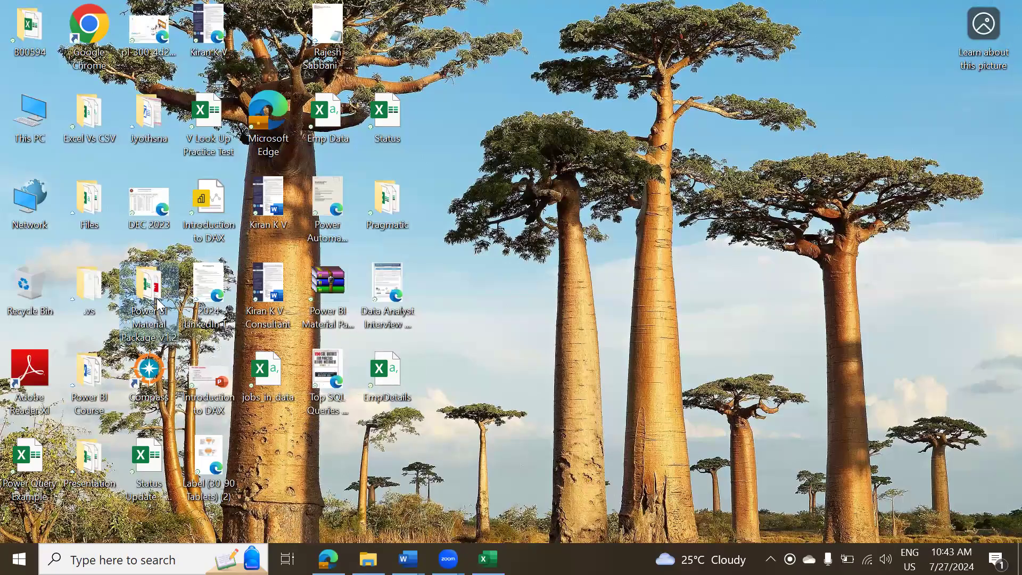
pyautogui.press('super+d')
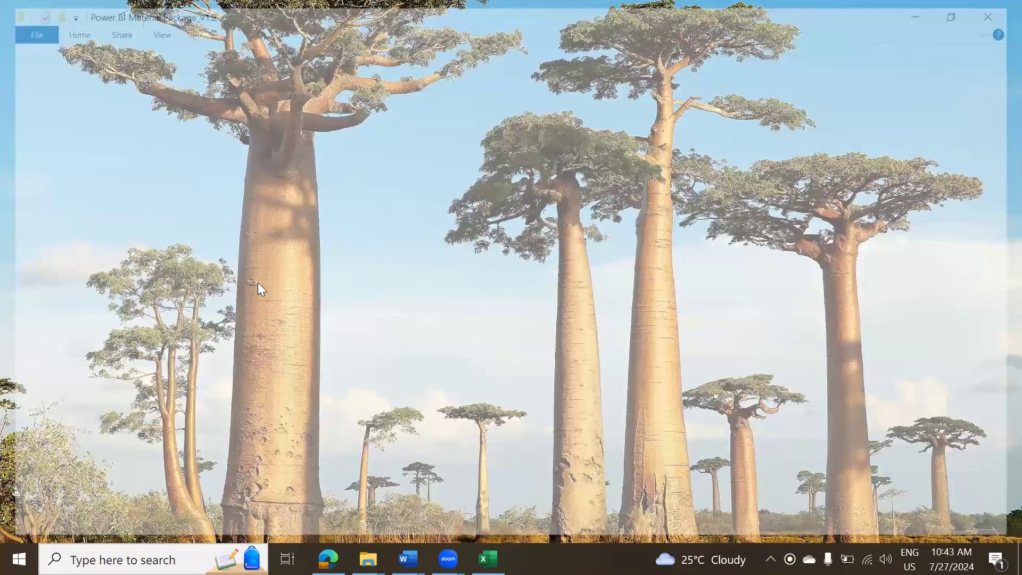
pyautogui.doubleClick(232, 101)
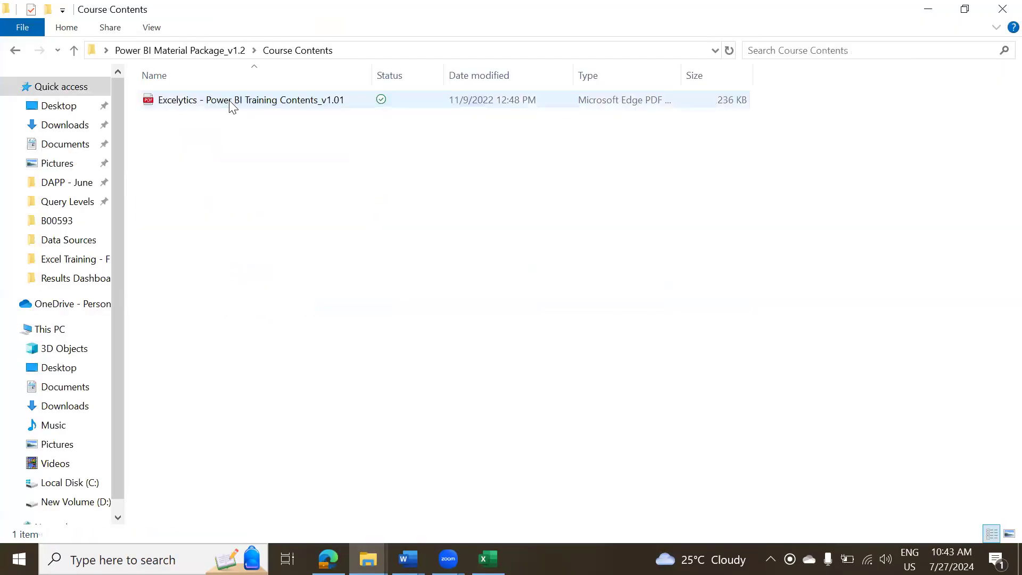
pyautogui.click(243, 101)
pyautogui.doubleClick(242, 100)
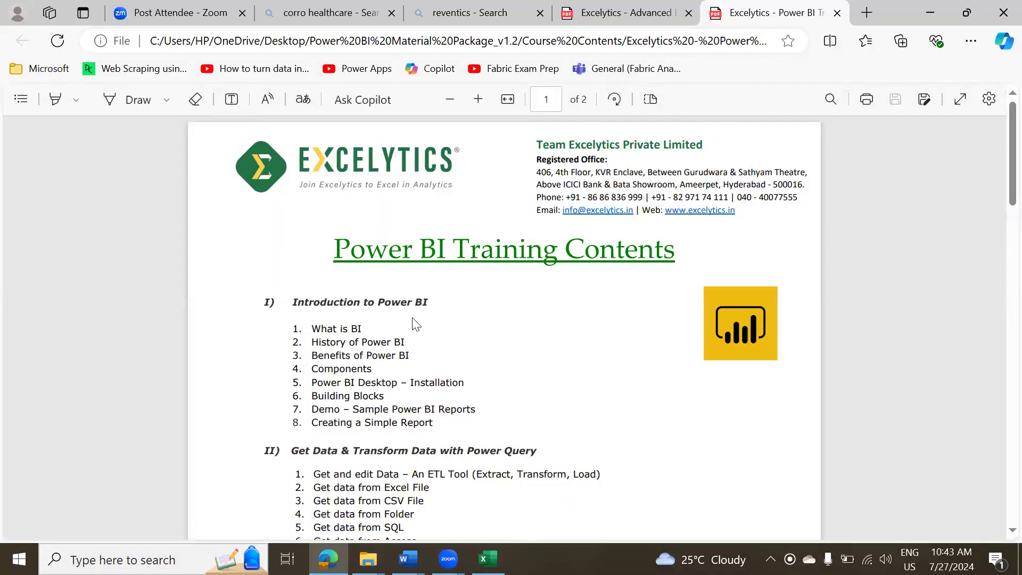
pyautogui.scroll(-3, 497, 362)
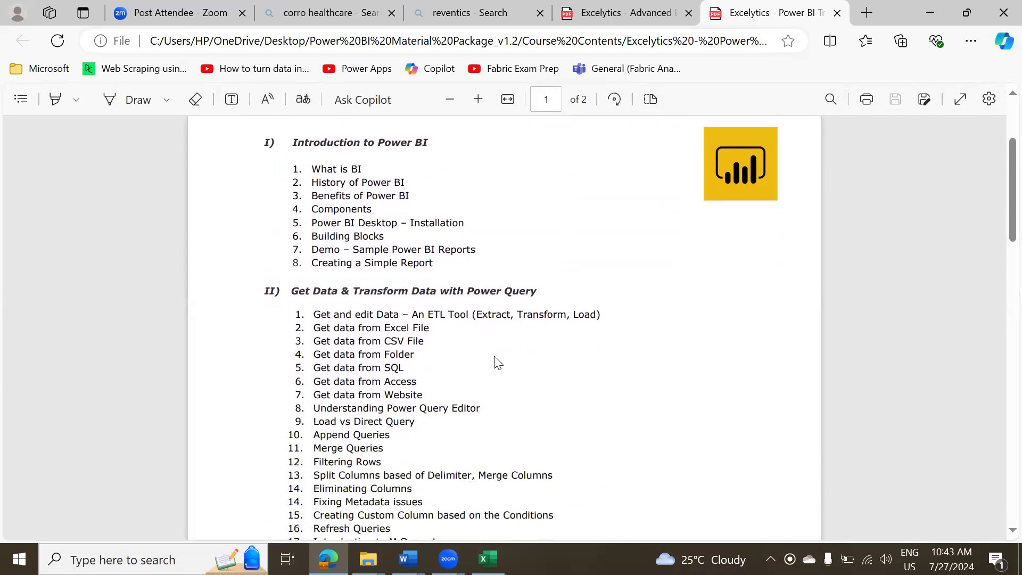
pyautogui.scroll(3, 497, 362)
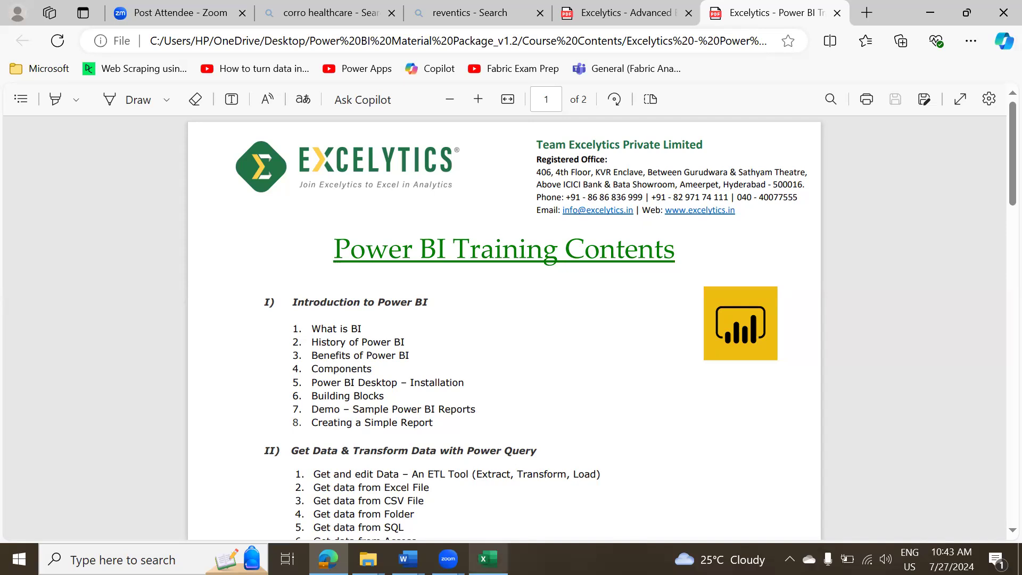
pyautogui.moveTo(488, 559)
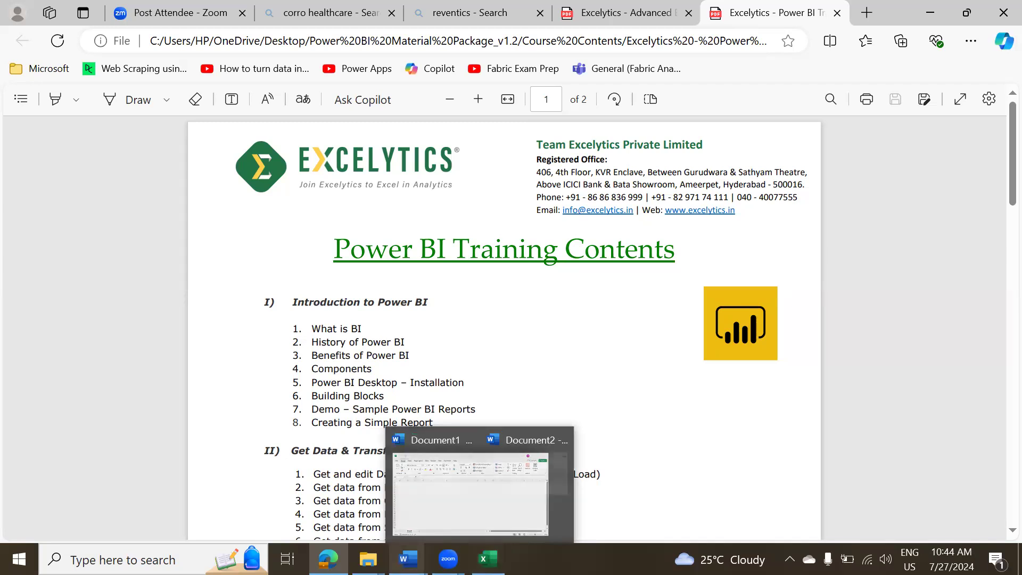
# - Switch to the blank Book1 workbook in Excel and show the Insert ribbon
pyautogui.hotkey('alt', 'Tab')
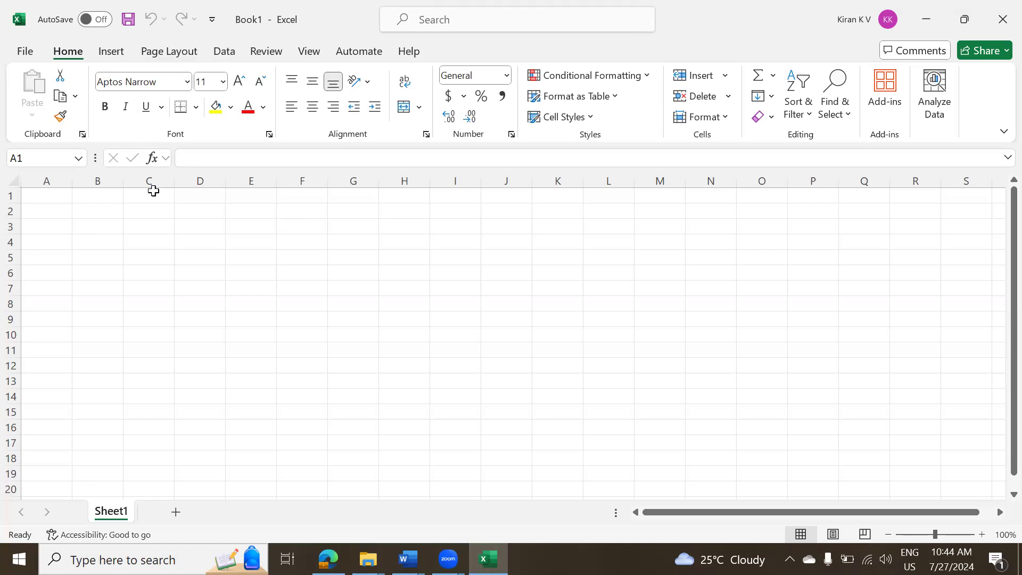
pyautogui.click(112, 51)
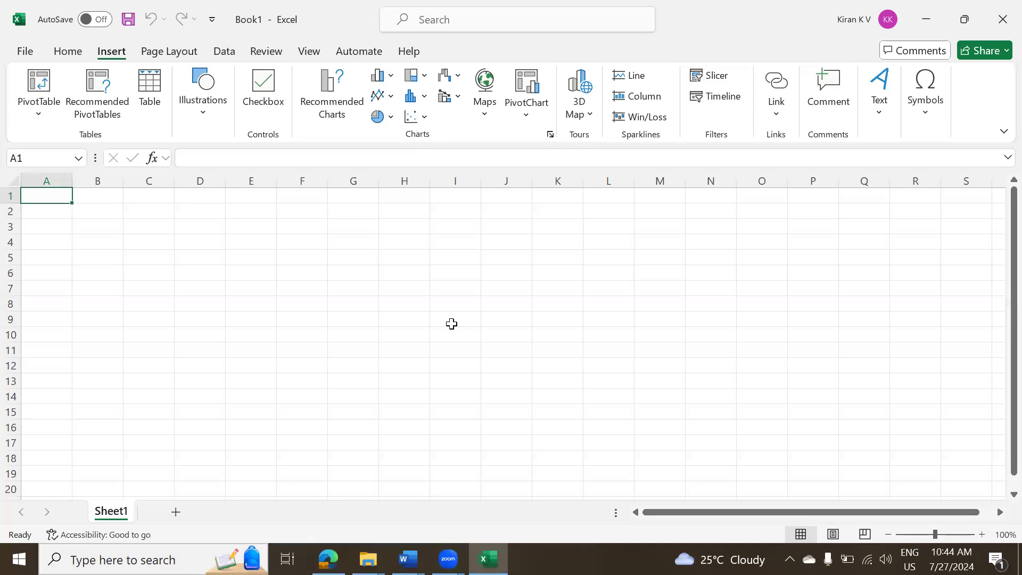
# - Search Intro for 'sql' and open the SQL for Reporting package's Course Contents PDF
pyautogui.moveTo(367, 559)
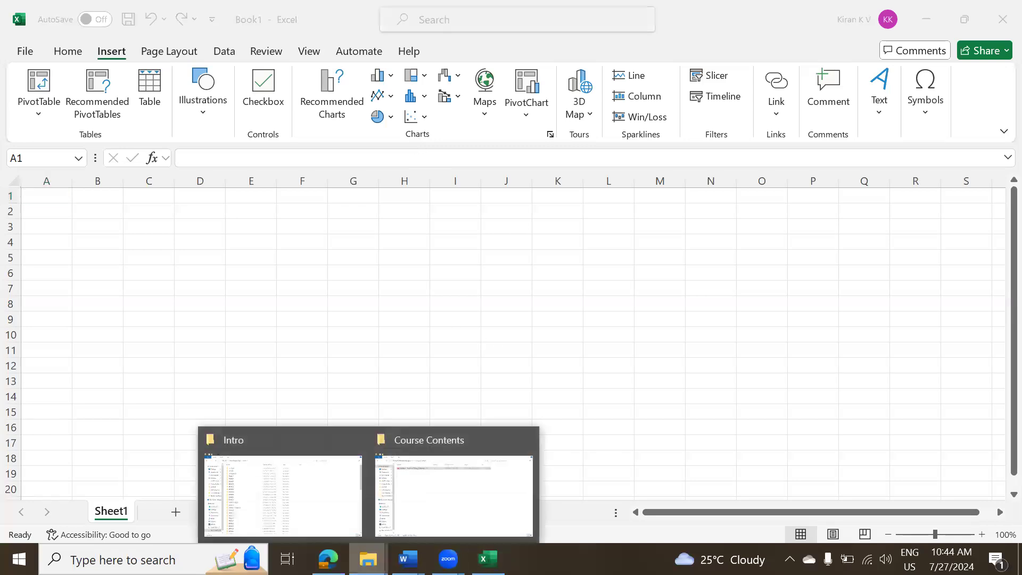
pyautogui.click(314, 474)
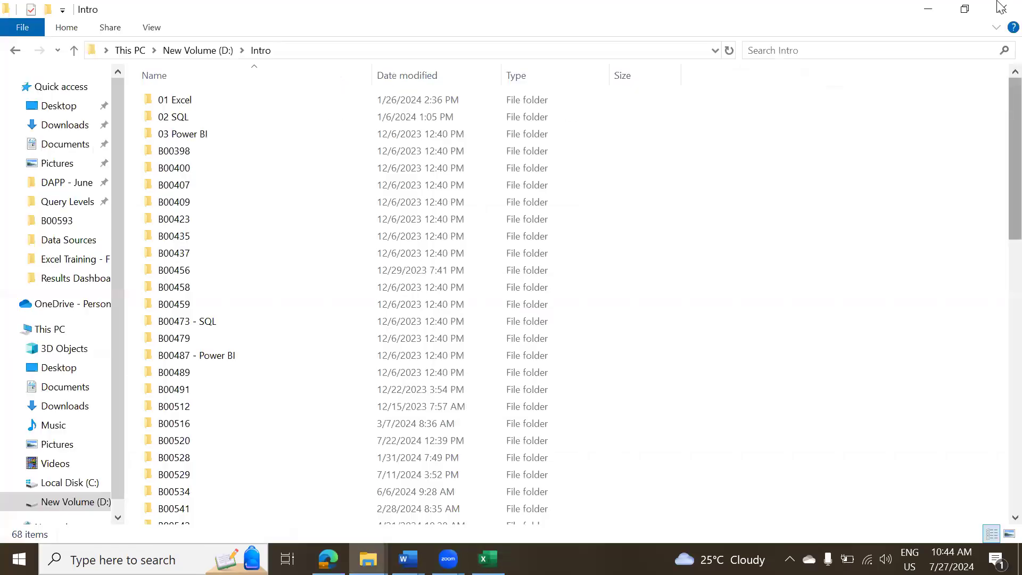
pyautogui.click(945, 51)
pyautogui.write('sql')
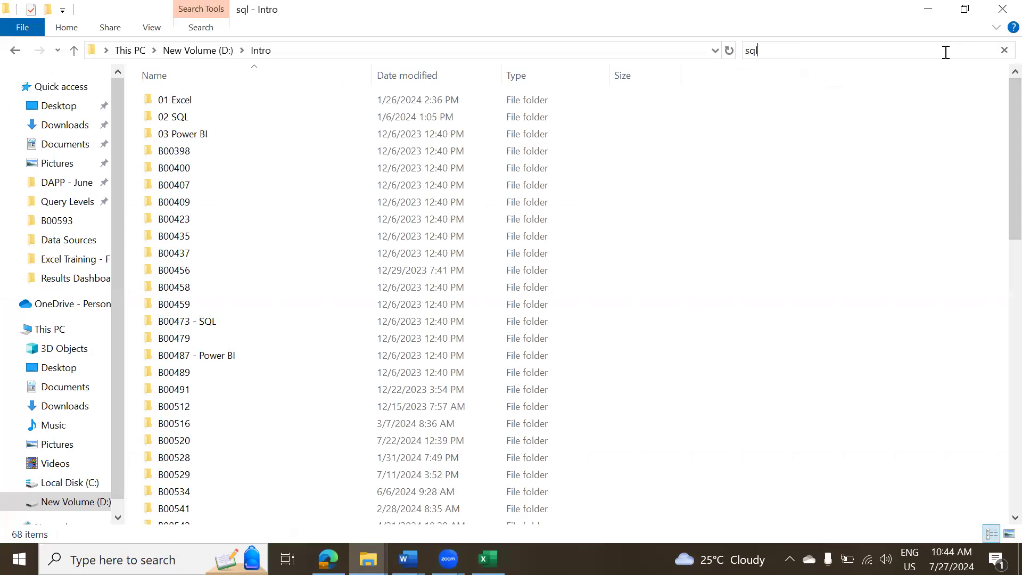
pyautogui.doubleClick(351, 95)
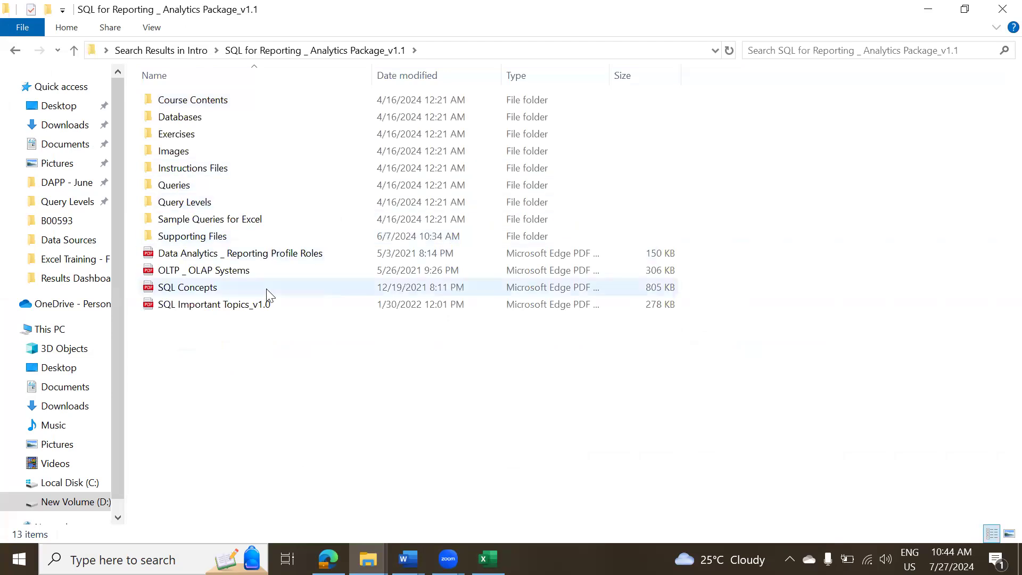
pyautogui.doubleClick(197, 100)
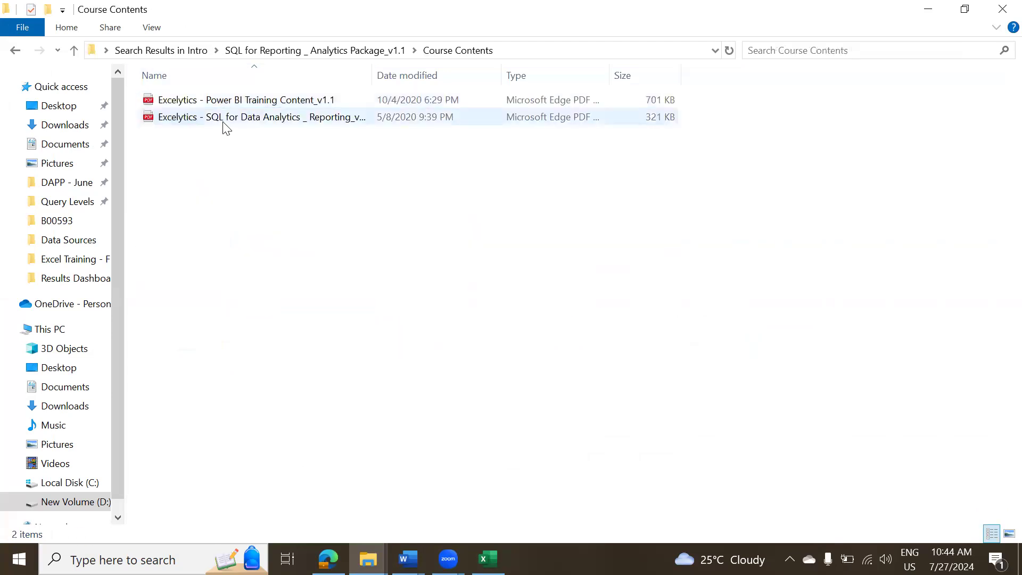
pyautogui.doubleClick(226, 118)
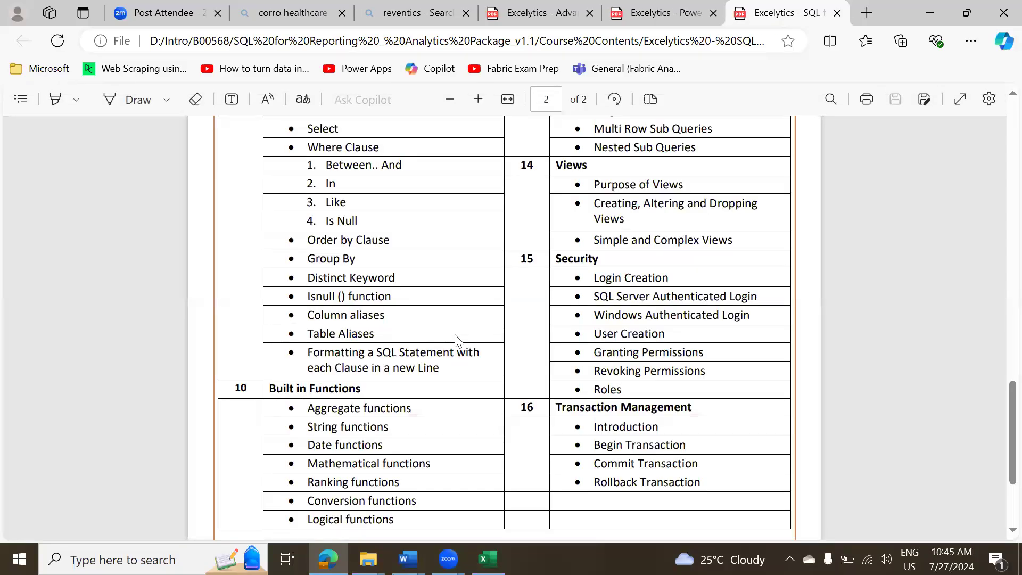
# - Jump to the top of page 1 of the SQL course PDF
pyautogui.press('Home')
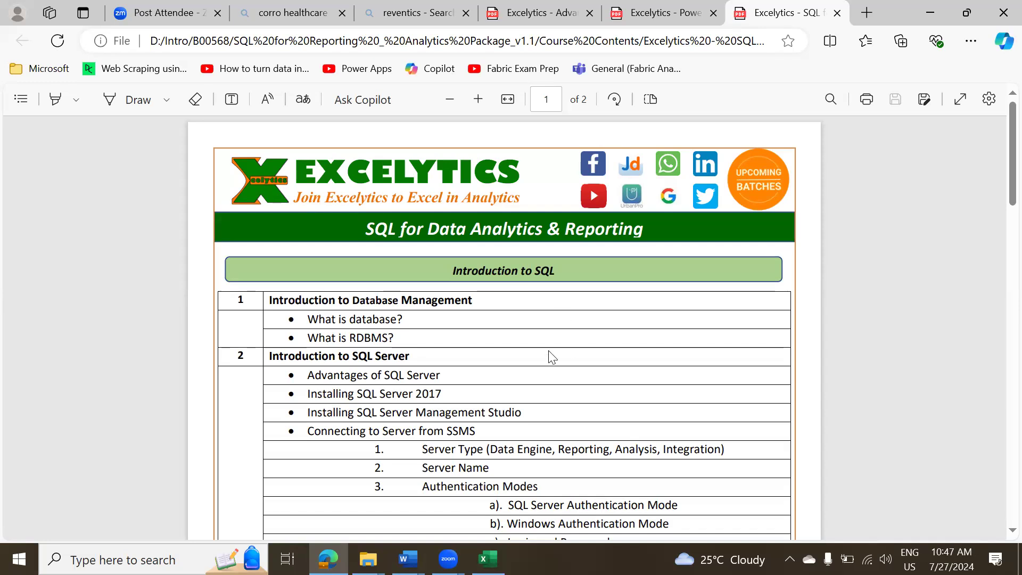
# - Highlight 'Reporting' in the SQL for Data Analytics & Reporting title banner
pyautogui.scroll(-1, 552, 357)
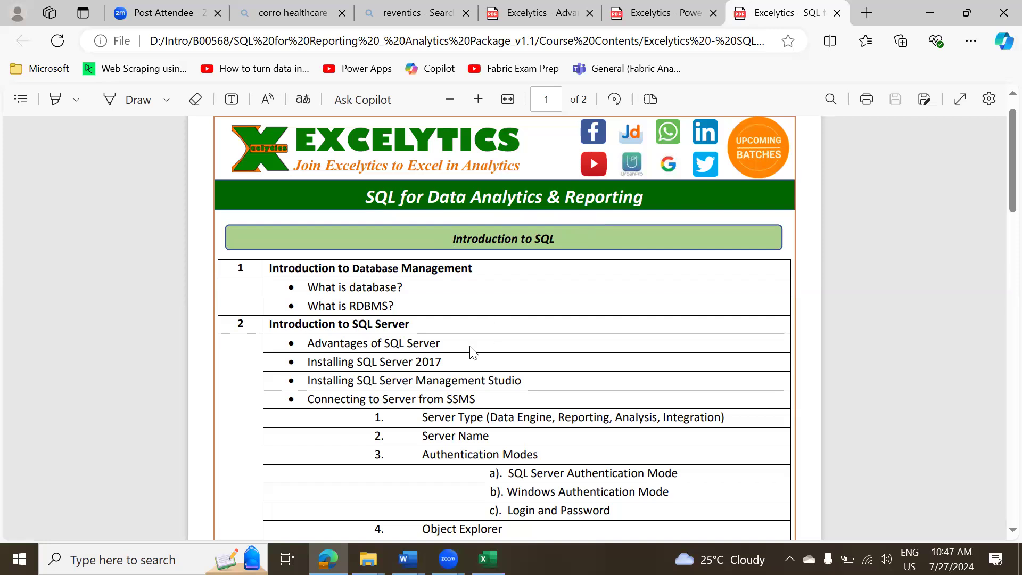
pyautogui.scroll(-1, 472, 353)
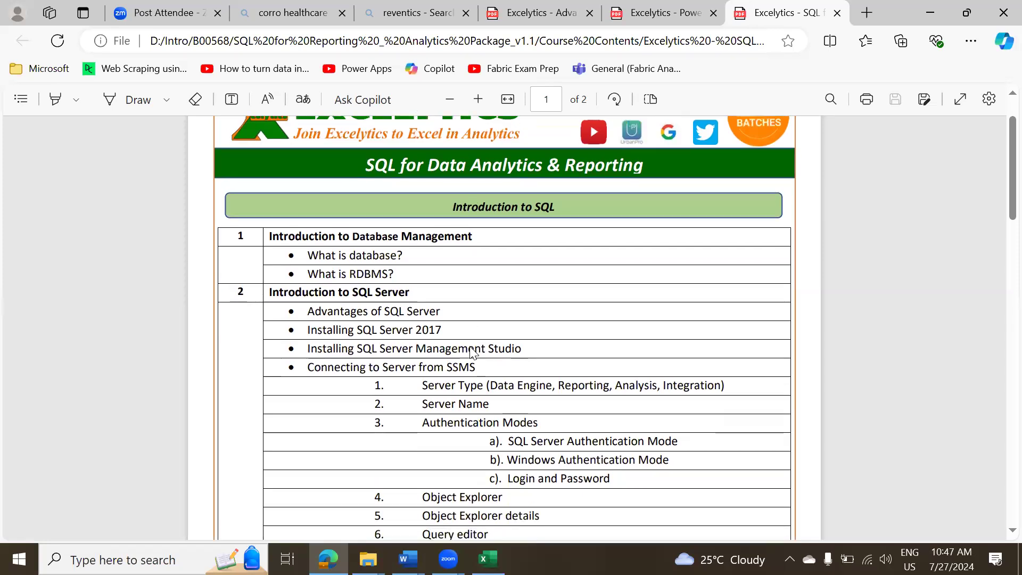
pyautogui.scroll(-1, 471, 353)
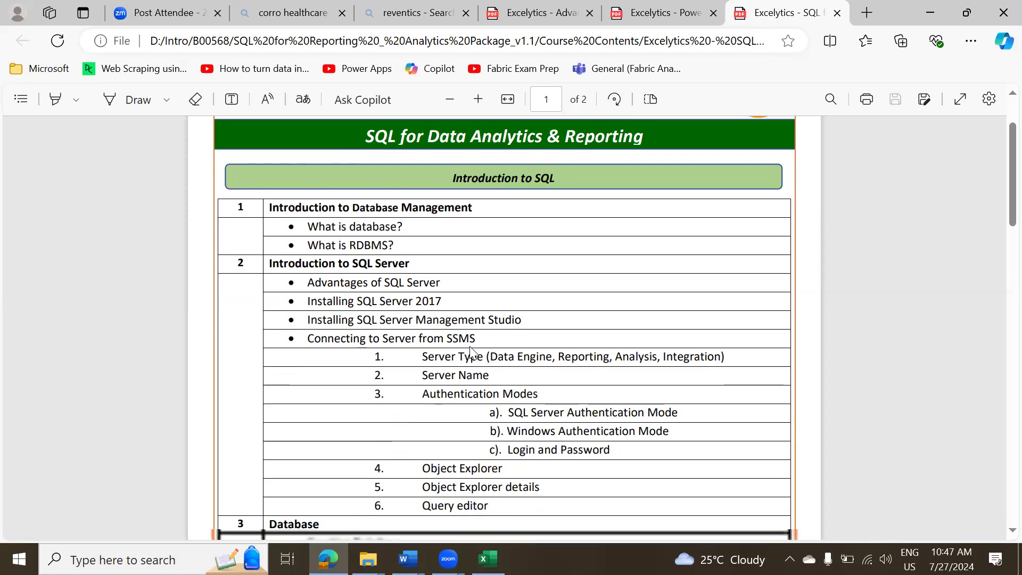
pyautogui.scroll(-5, 472, 353)
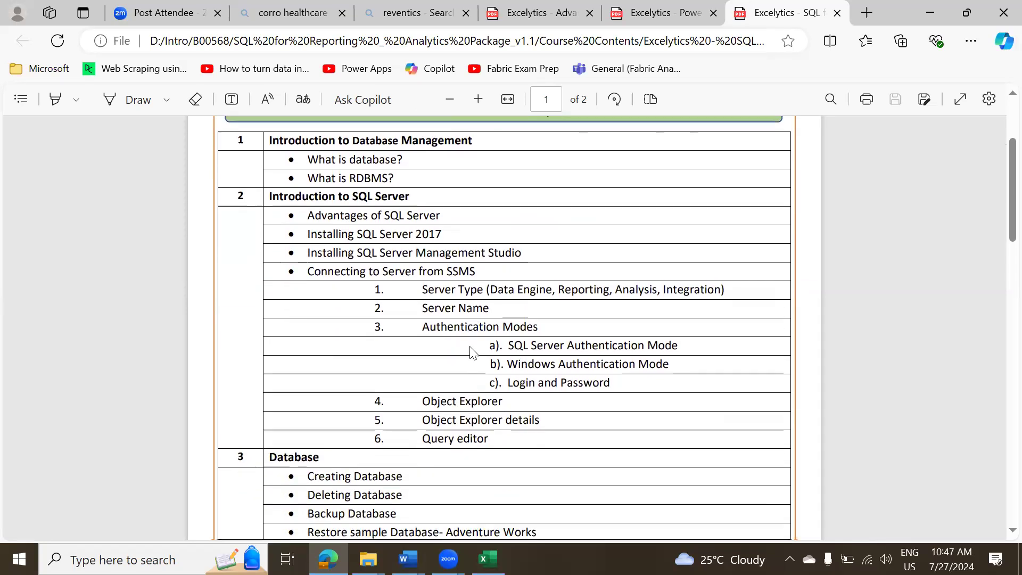
pyautogui.scroll(-3, 471, 353)
pyautogui.scroll(8, 472, 353)
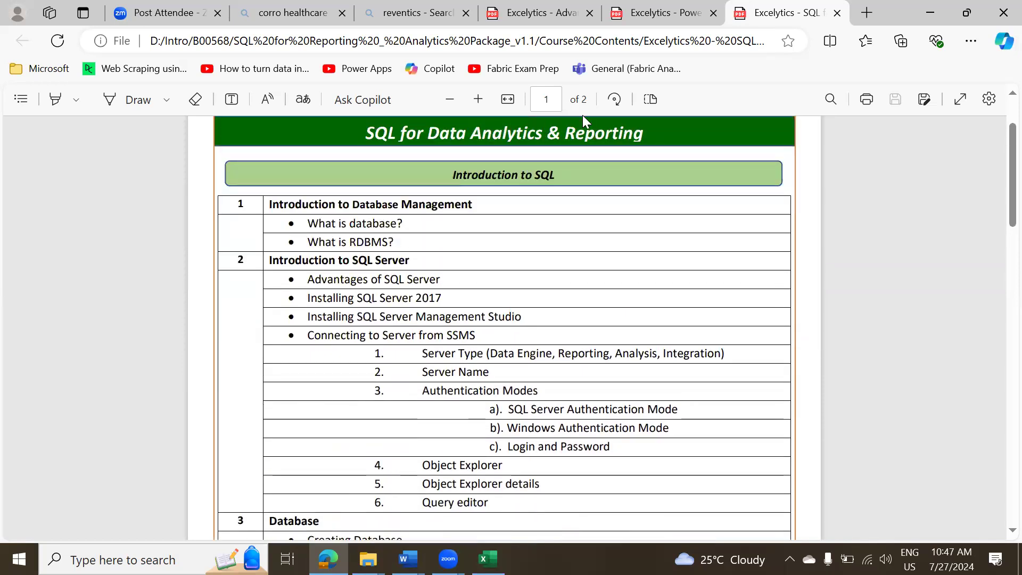
pyautogui.moveTo(572, 129); pyautogui.dragTo(637, 133)
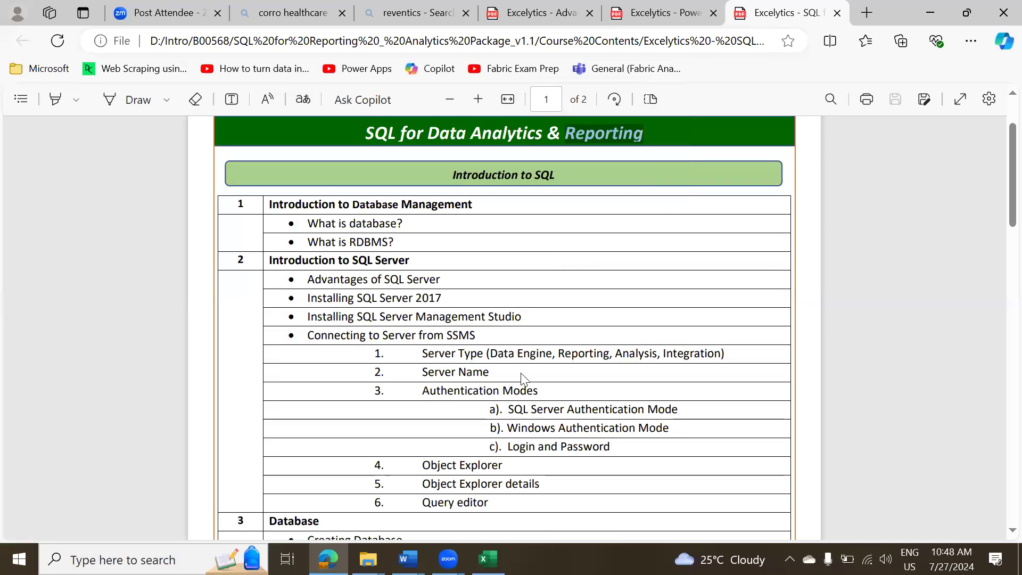
# - In Word's Document2, add a 'Query Language -' line below the Run Prompt note
pyautogui.click(407, 558)
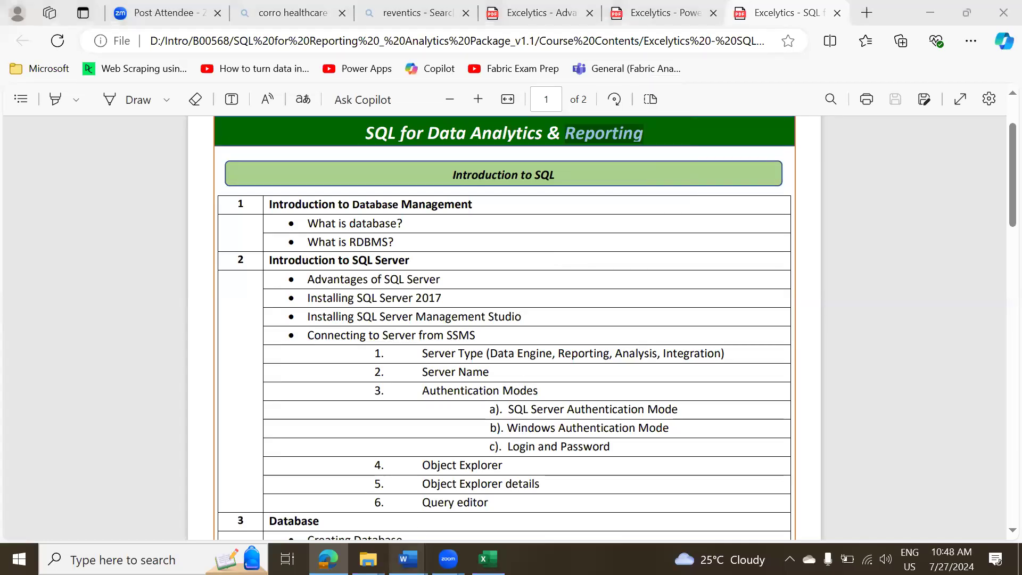
pyautogui.click(497, 481)
pyautogui.press('Return')
pyautogui.press('Return')
pyautogui.write('Query Language')
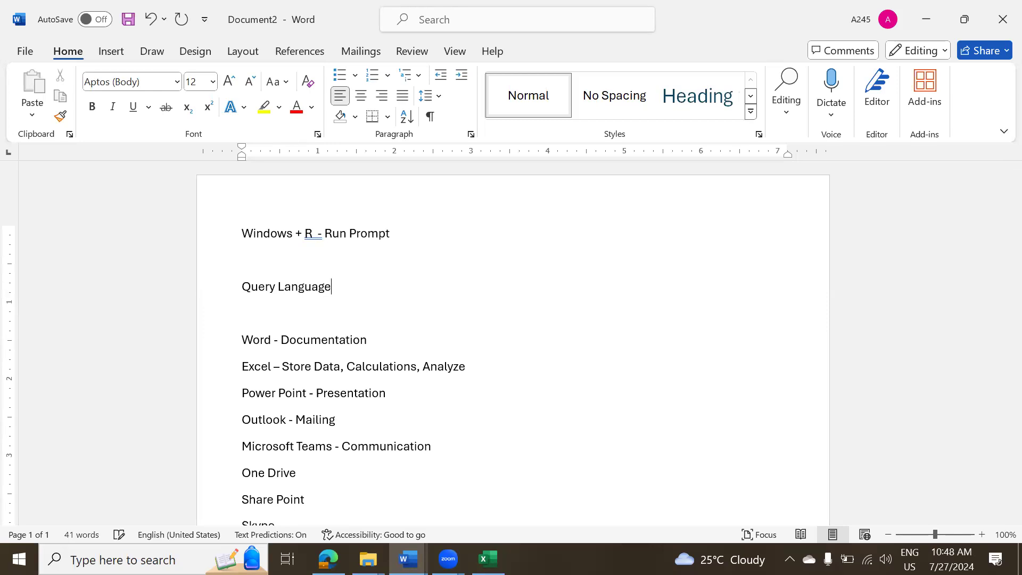
pyautogui.press('Return')
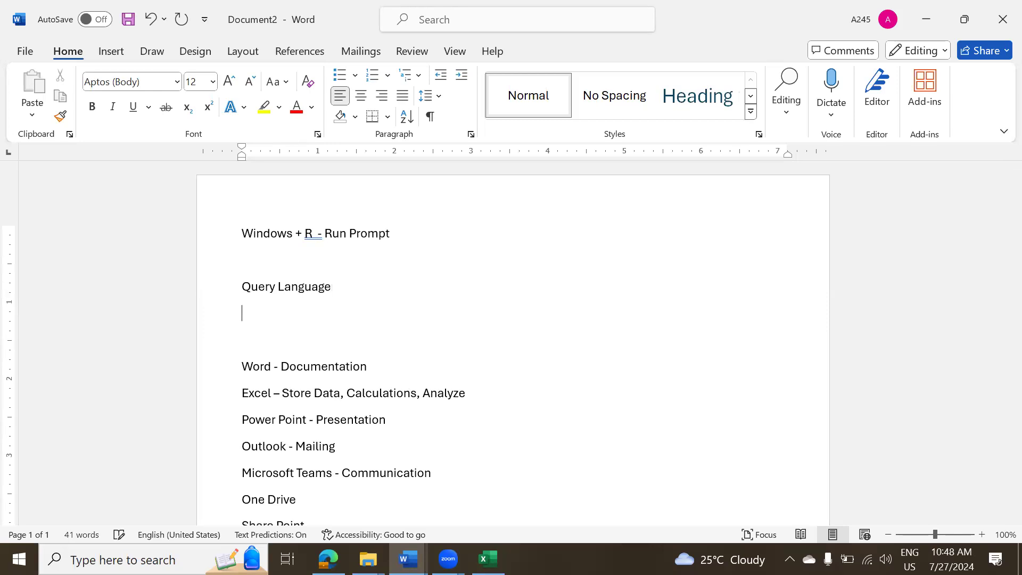
pyautogui.click(348, 287)
pyautogui.write('-')
# - Back in the SQL PDF, scroll through the TSQL and Data Types topic tables
pyautogui.hotkey('alt', 'Tab')
pyautogui.scroll(-7, 349, 288)
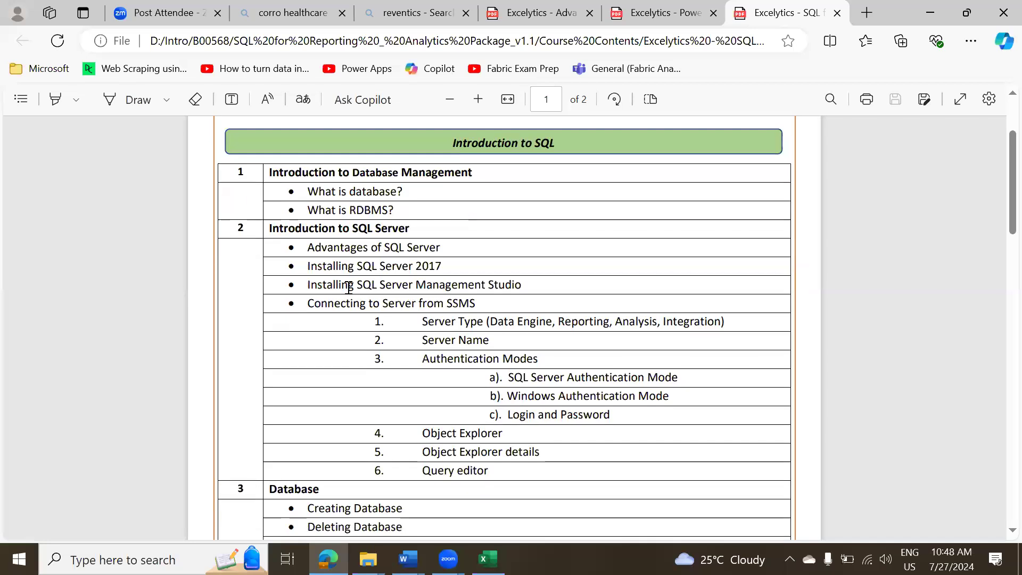
pyautogui.scroll(-1, 349, 288)
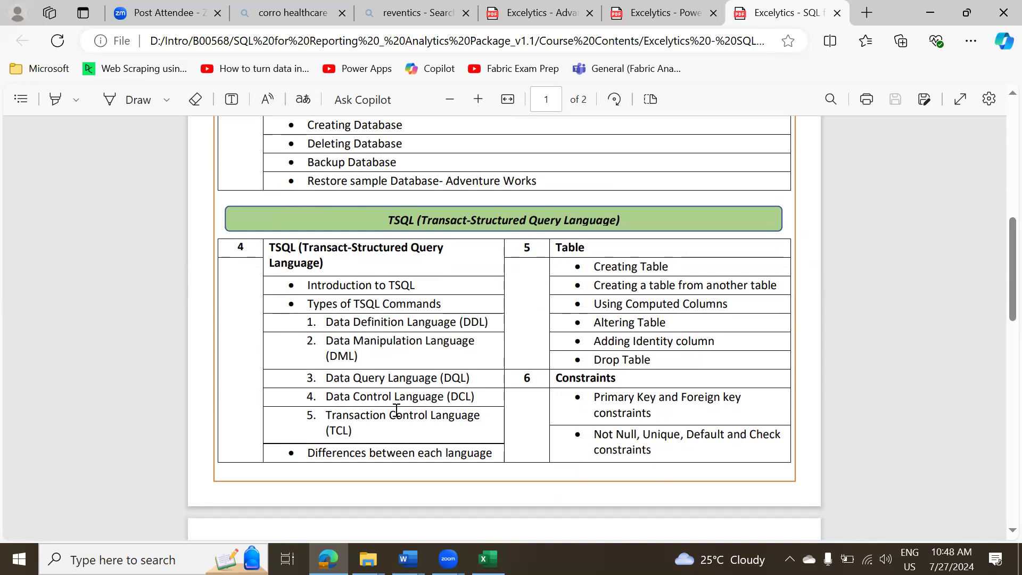
pyautogui.scroll(-4, 396, 410)
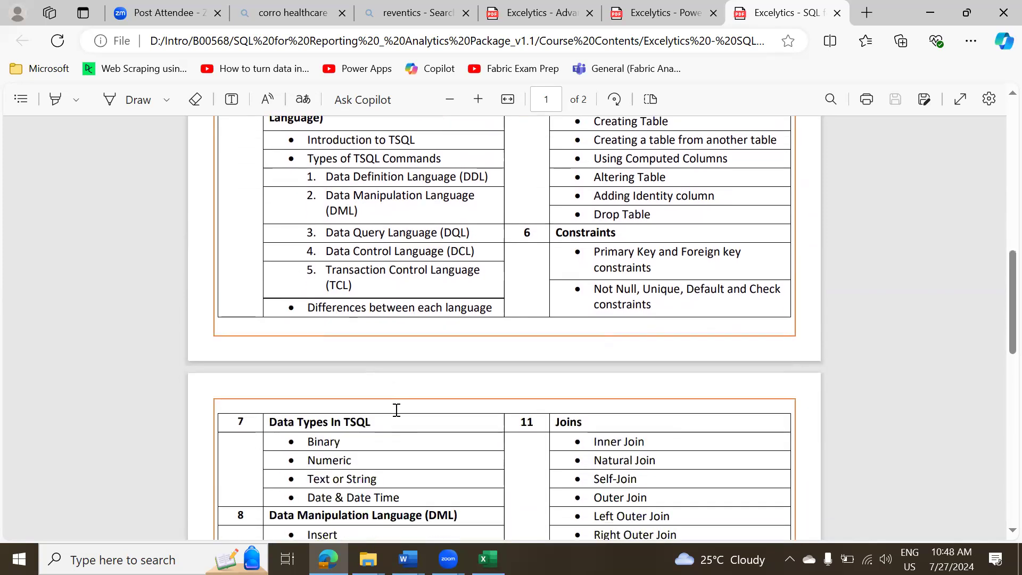
pyautogui.scroll(-2, 396, 410)
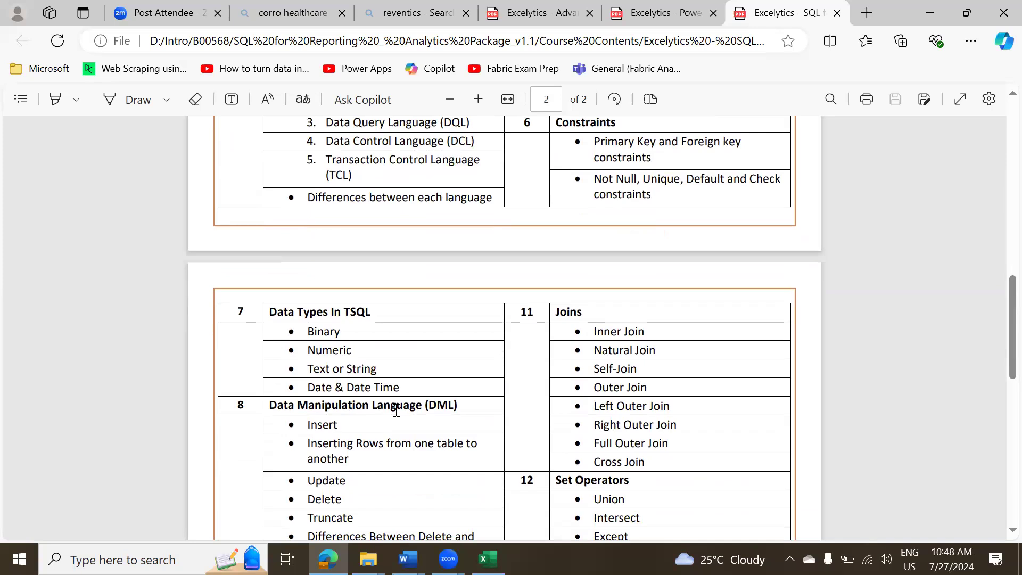
pyautogui.scroll(-1, 396, 410)
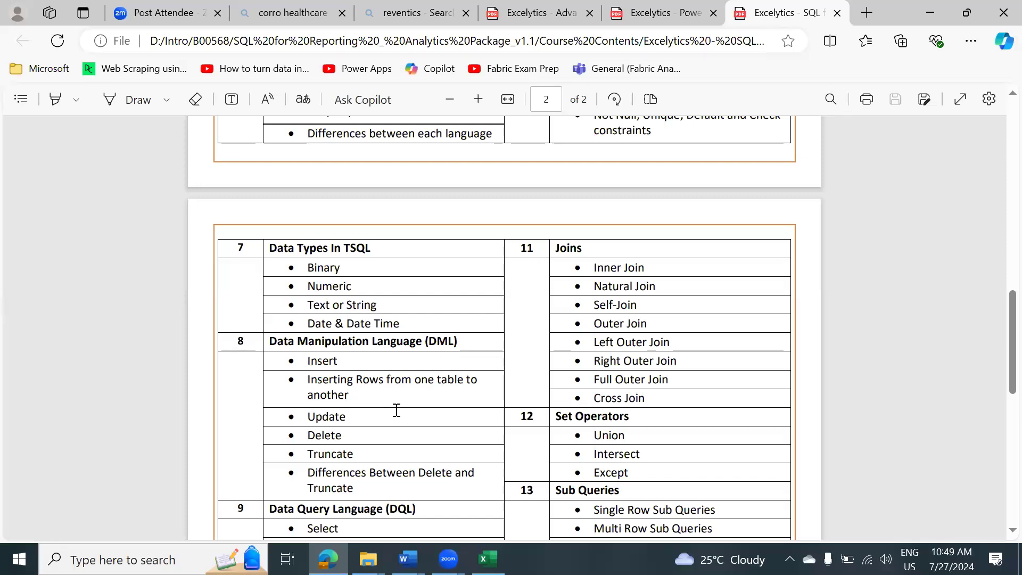
pyautogui.scroll(3, 397, 410)
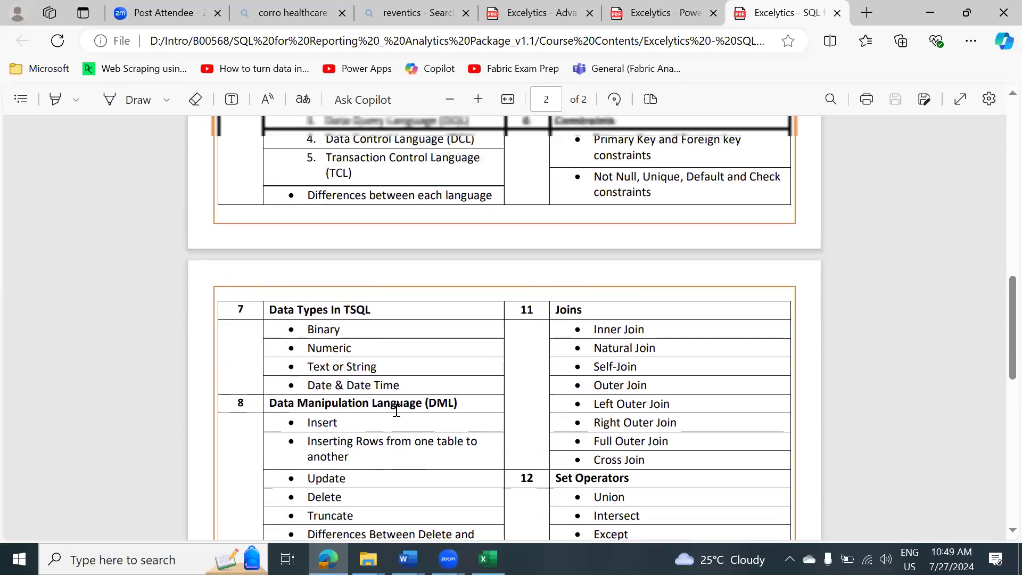
pyautogui.scroll(2, 396, 410)
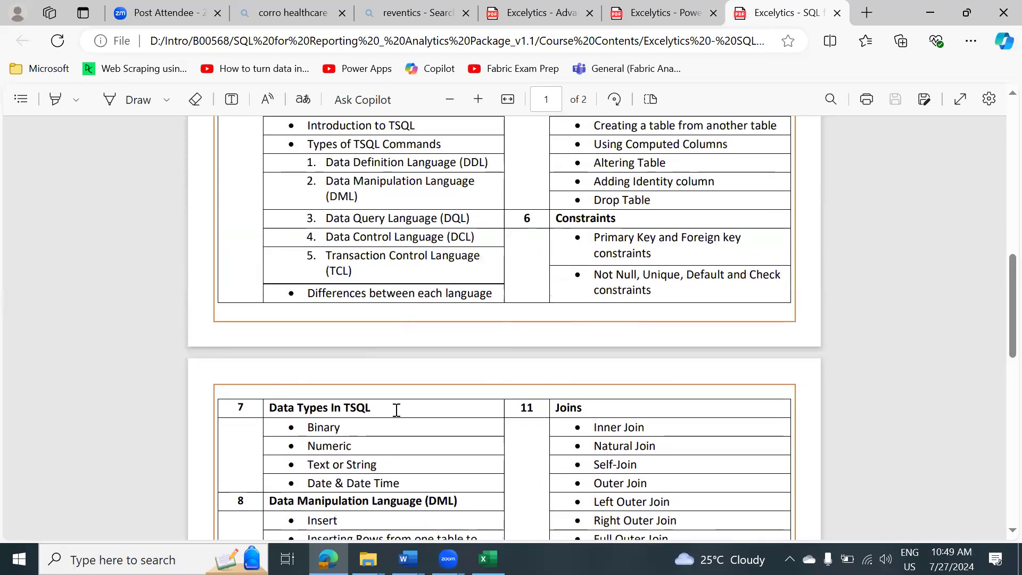
pyautogui.scroll(4, 397, 409)
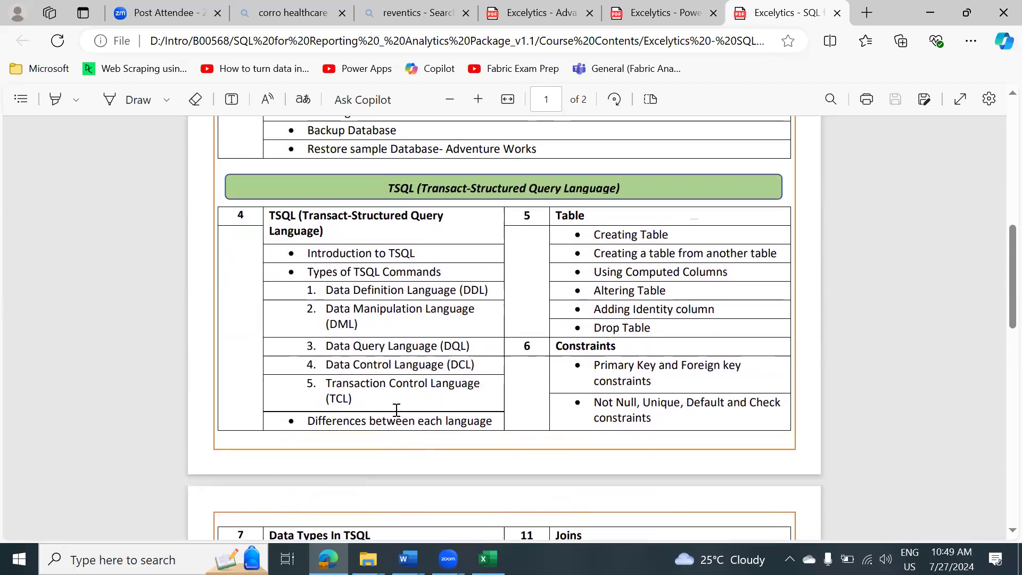
pyautogui.scroll(-2, 397, 410)
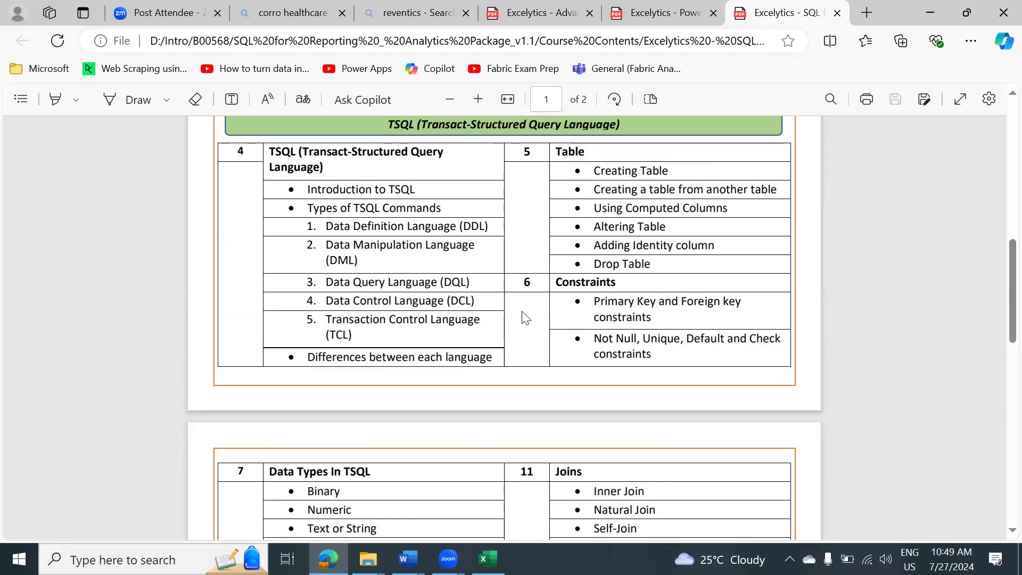
pyautogui.scroll(-3, 525, 318)
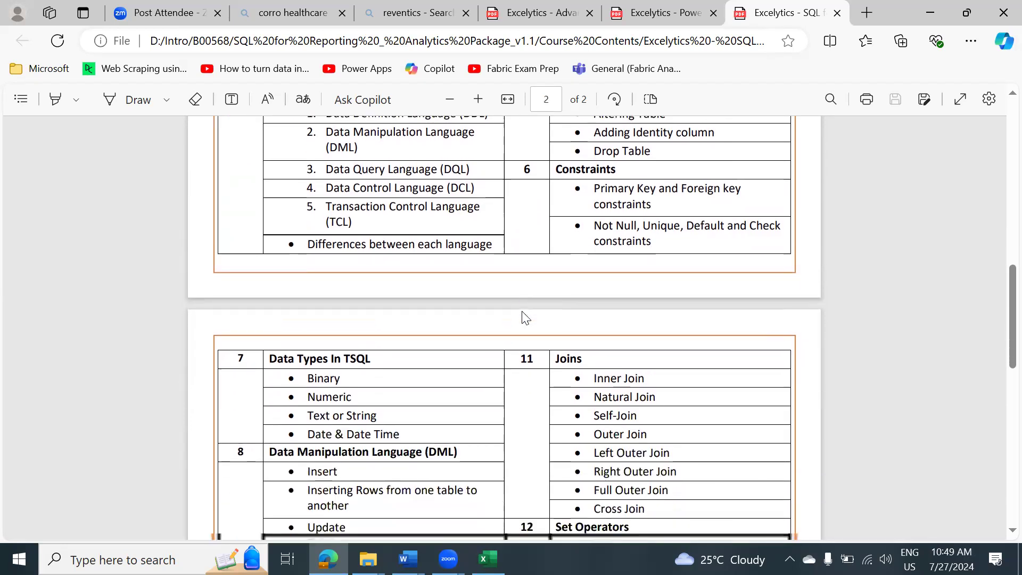
pyautogui.scroll(-3, 525, 318)
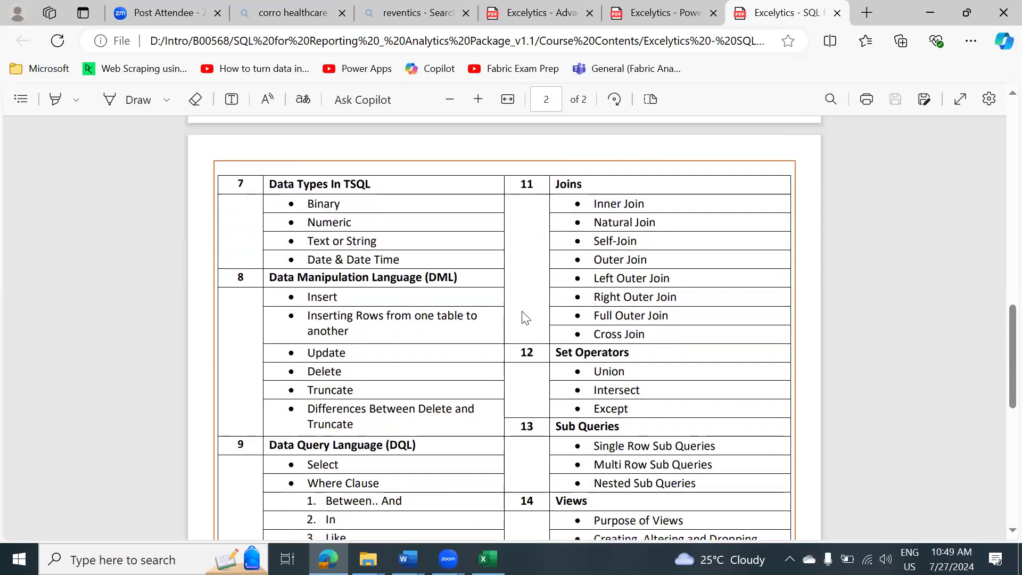
pyautogui.scroll(-3, 525, 317)
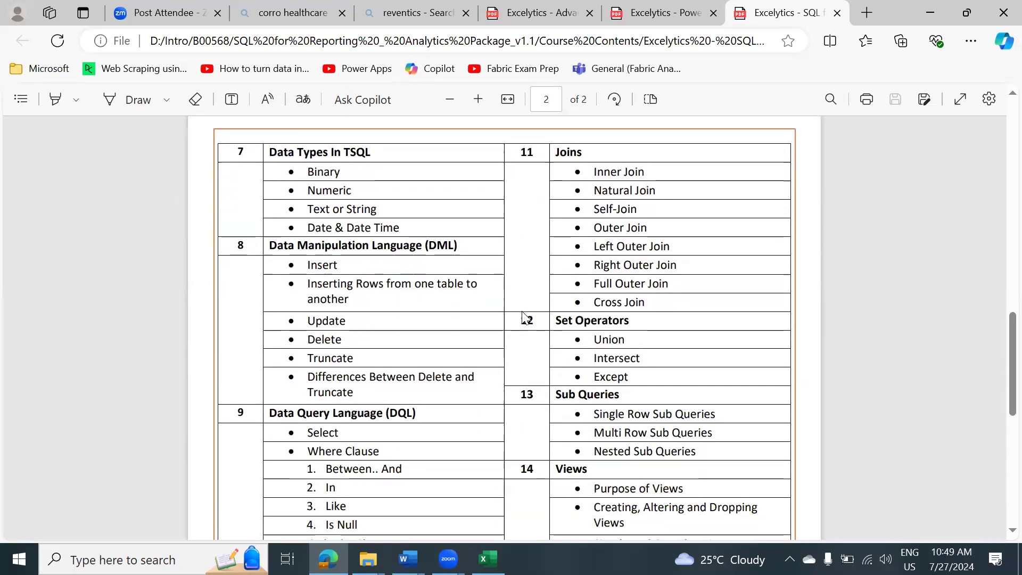
pyautogui.scroll(-5, 525, 318)
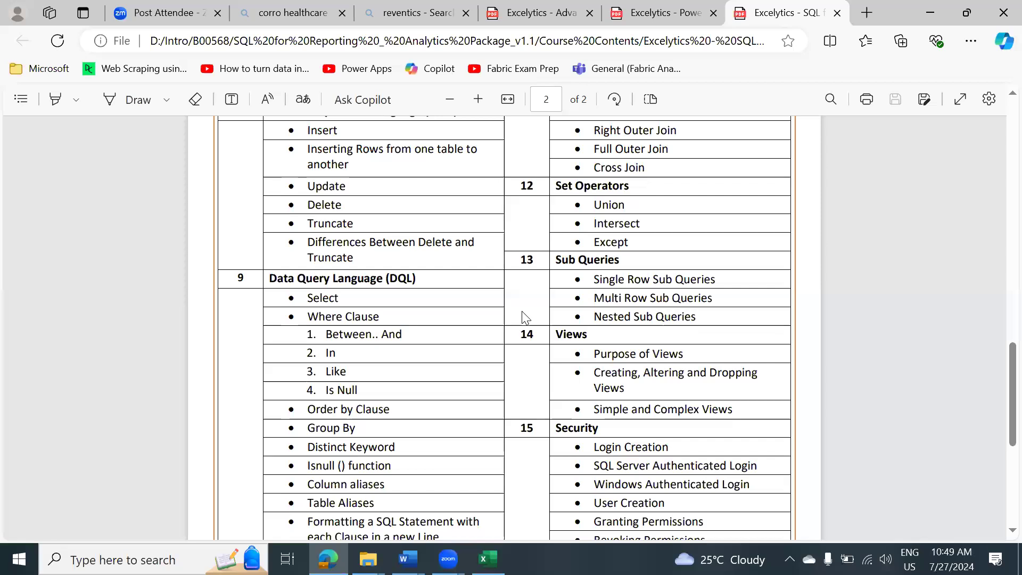
pyautogui.scroll(-3, 525, 318)
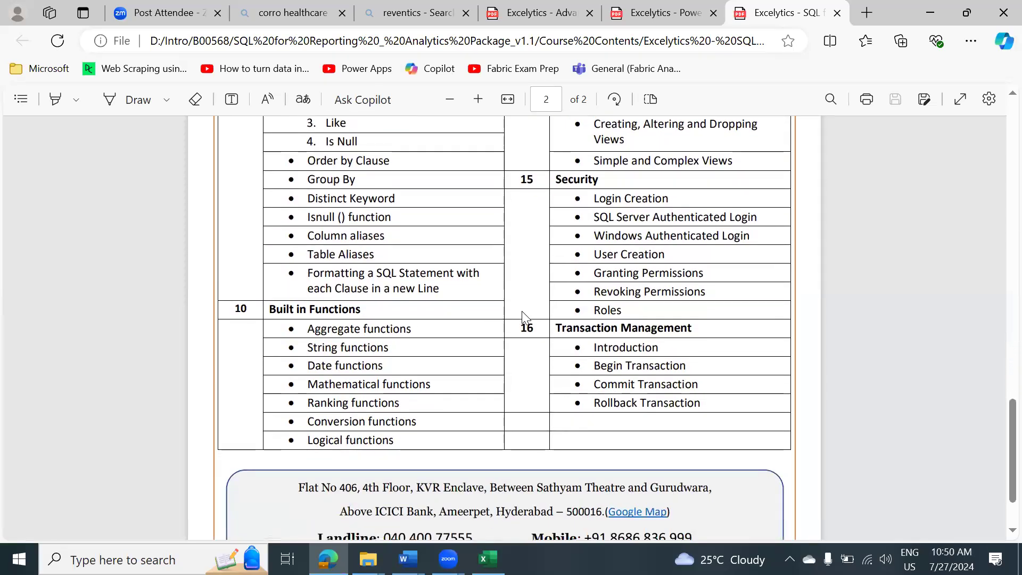
pyautogui.scroll(20, 525, 318)
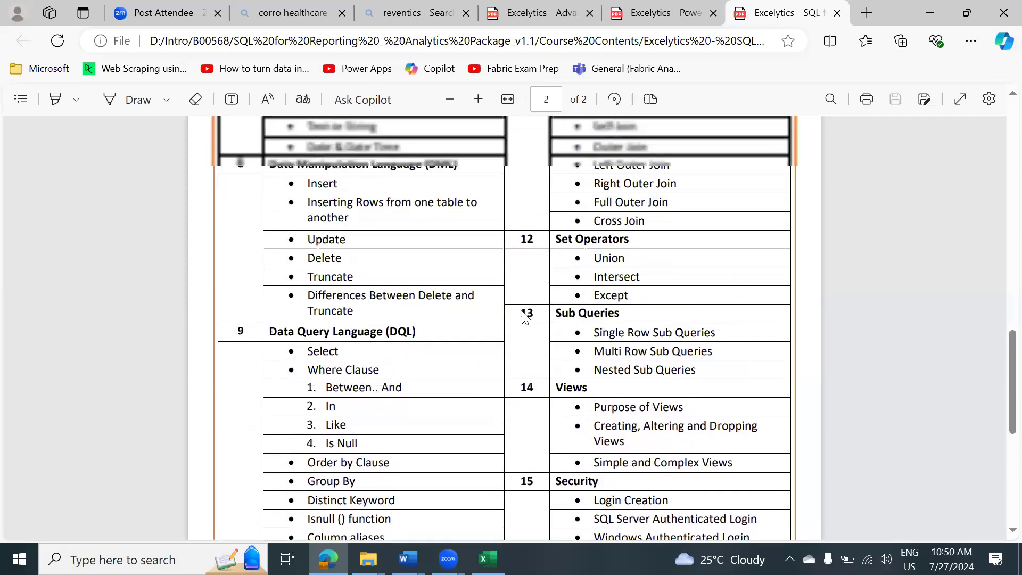
pyautogui.scroll(3, 525, 318)
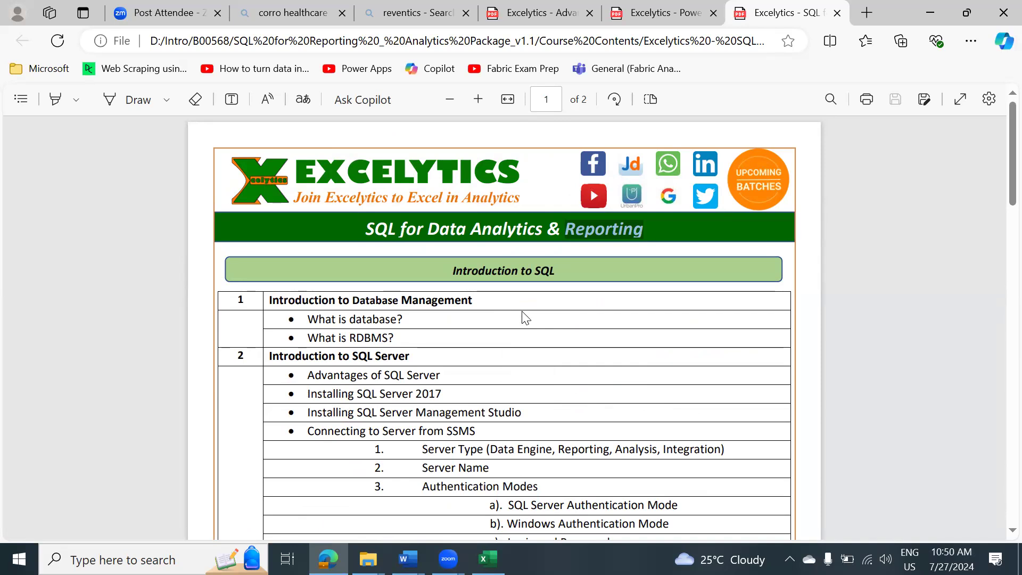
pyautogui.scroll(-8, 526, 318)
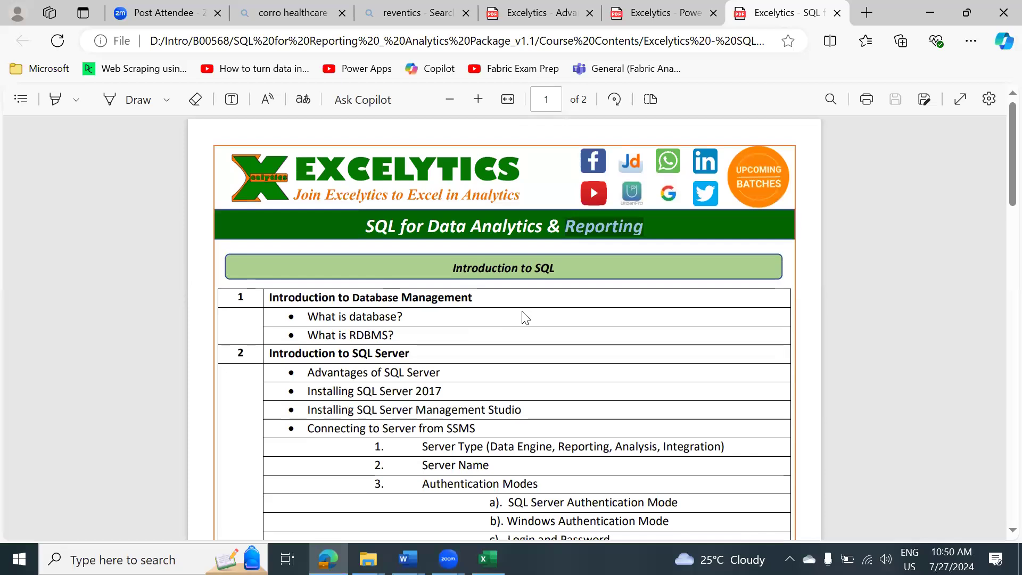
pyautogui.scroll(-9, 526, 318)
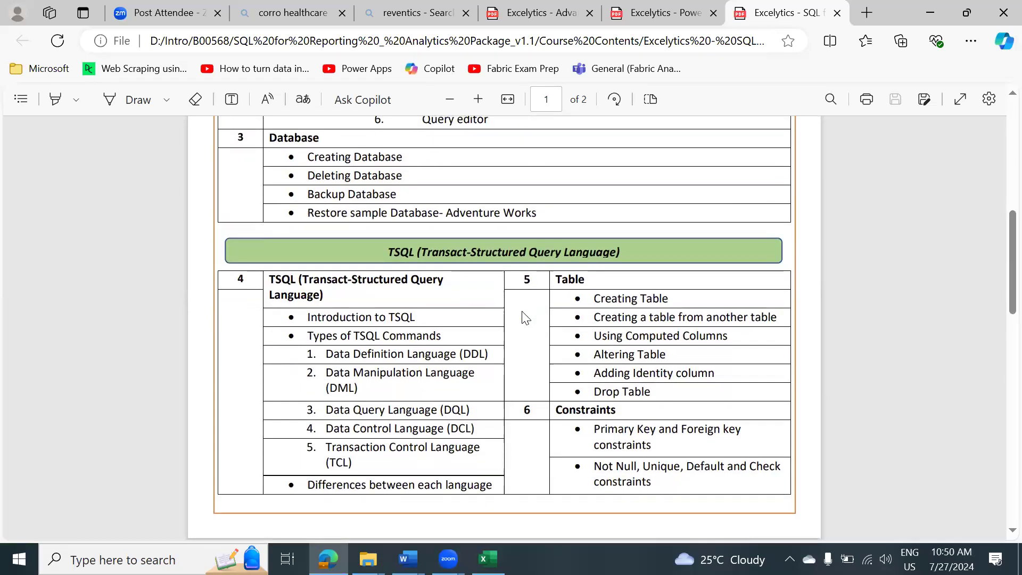
pyautogui.scroll(-4, 524, 317)
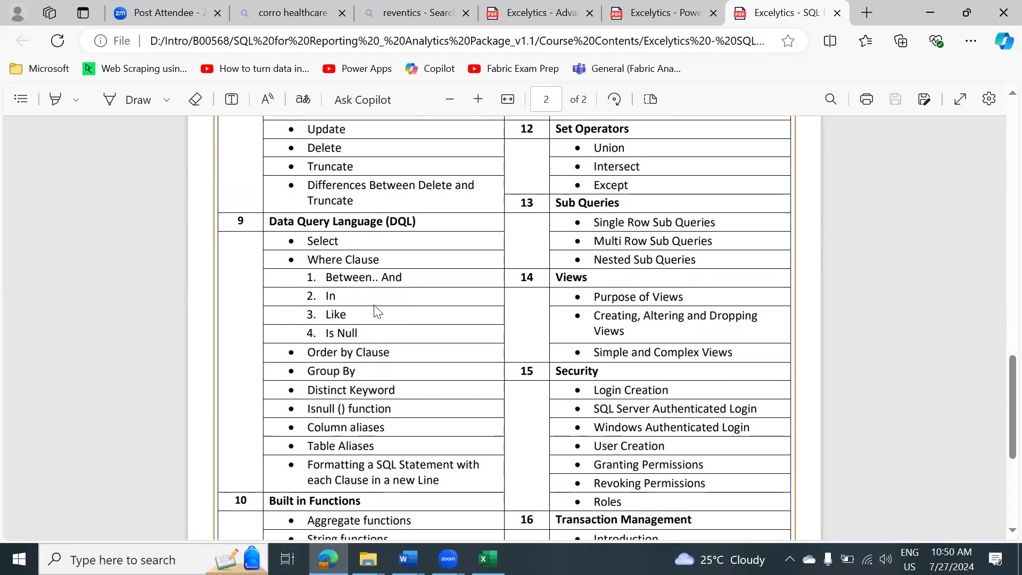
pyautogui.scroll(4, 526, 338)
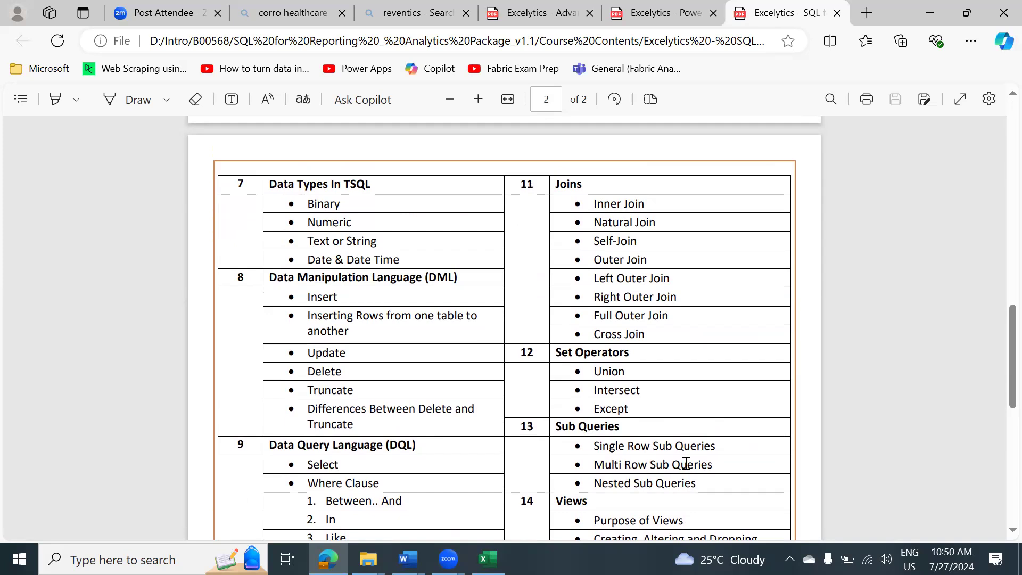
pyautogui.scroll(-3, 686, 463)
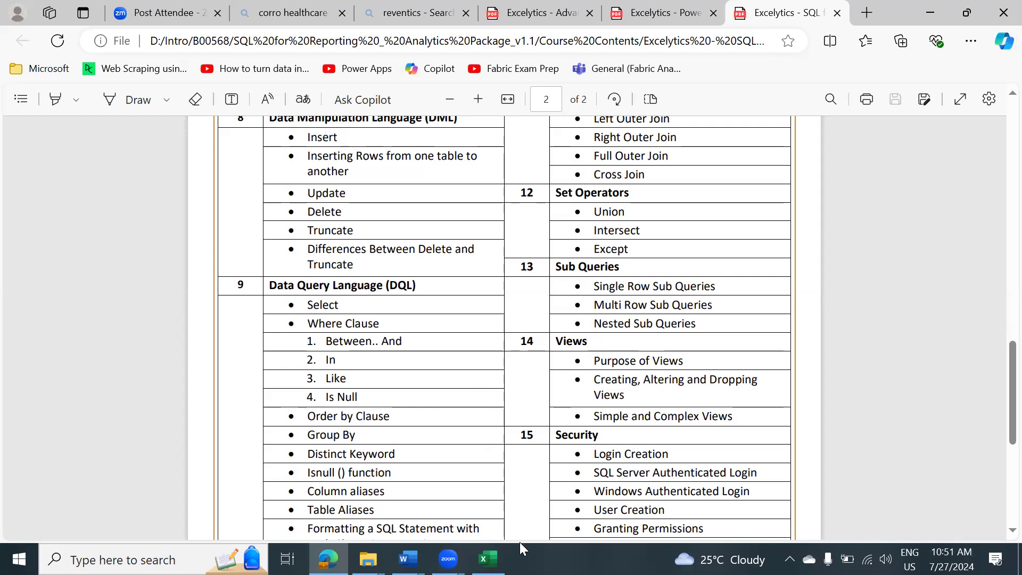
# - In Document2, list course hours: Excel - 30 Hours, SQL - 20 Hours, Power BI - 30 Hours
pyautogui.moveTo(407, 559)
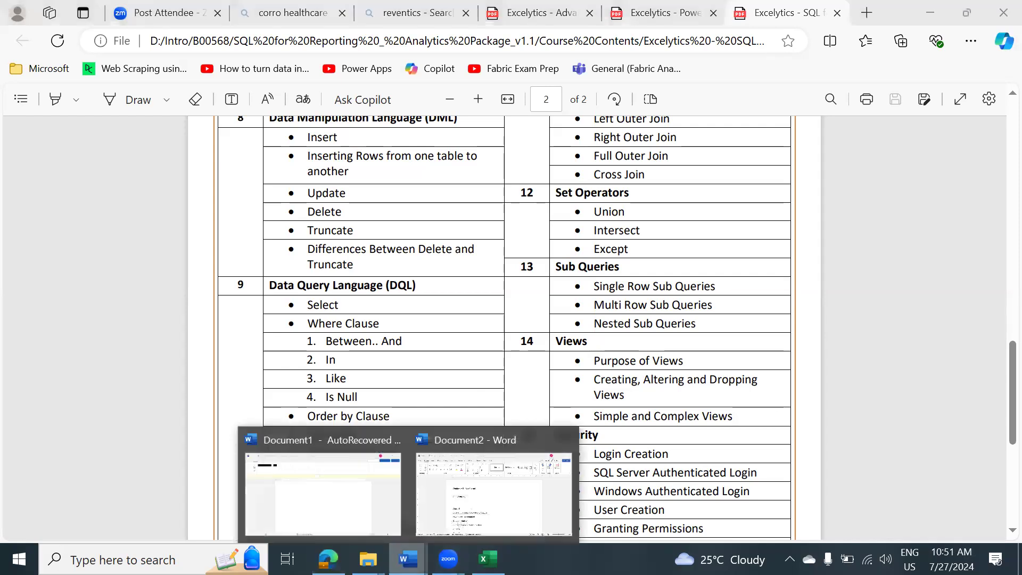
pyautogui.click(474, 479)
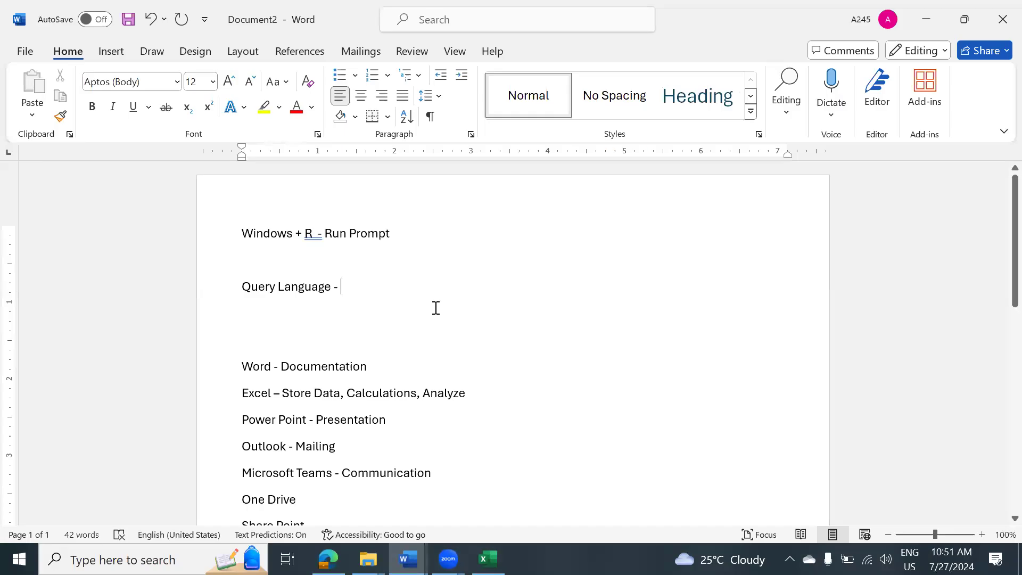
pyautogui.press('Return')
pyautogui.press('Return')
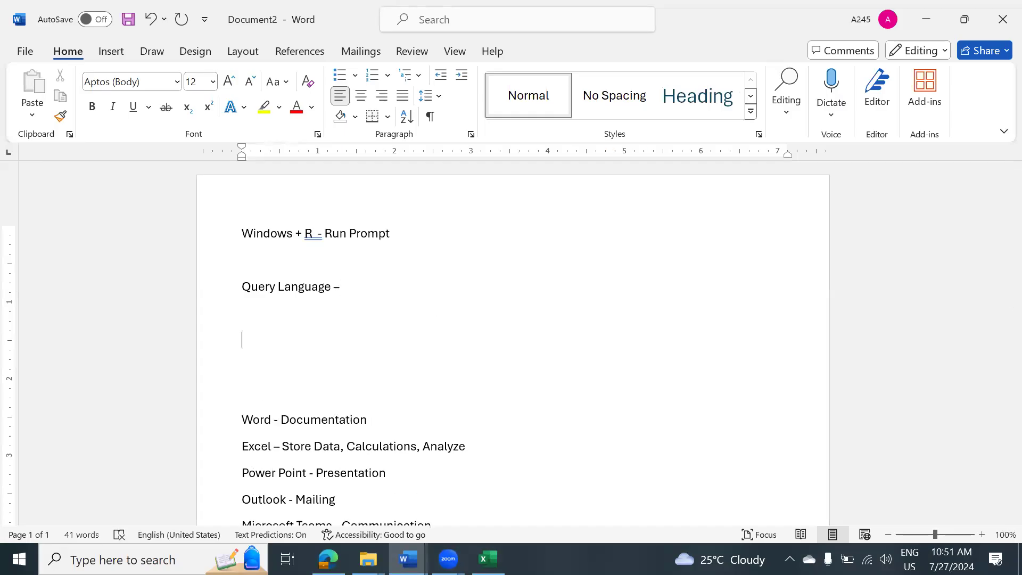
pyautogui.write('Excel  - 30 Hours')
pyautogui.press('Return')
pyautogui.write('SQL -')
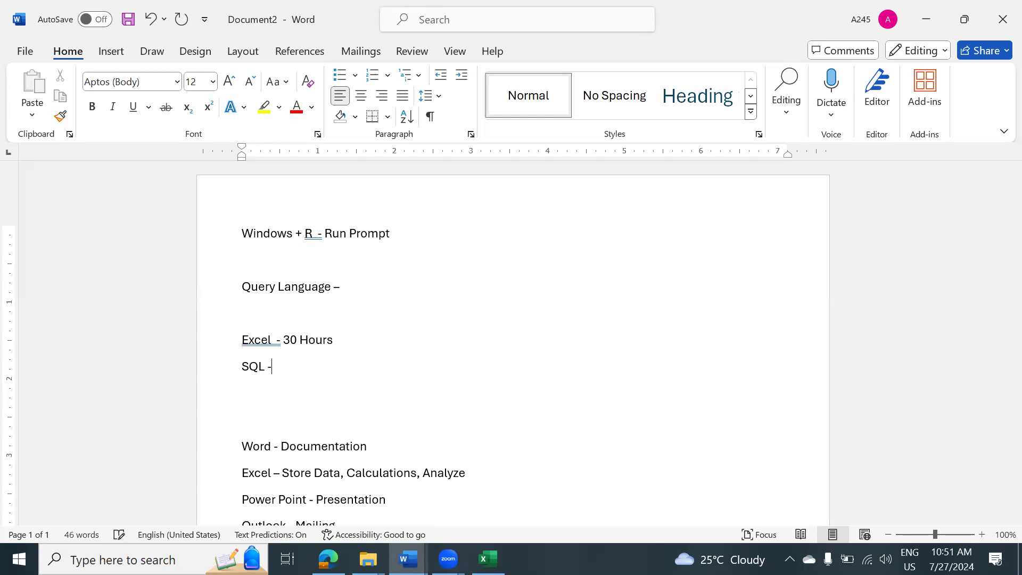
pyautogui.write(' 20 Hours')
pyautogui.press('Return')
pyautogui.write('P')
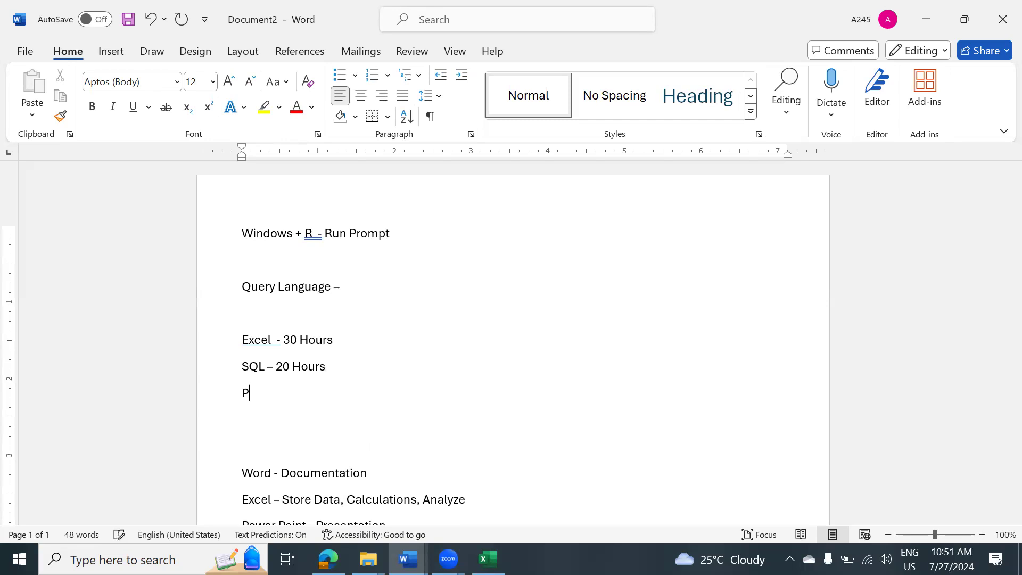
pyautogui.write('ower BI  - 30 Houur')
pyautogui.press('BackSpace')
pyautogui.press('BackSpace')
pyautogui.press('BackSpace')
pyautogui.write('rs')
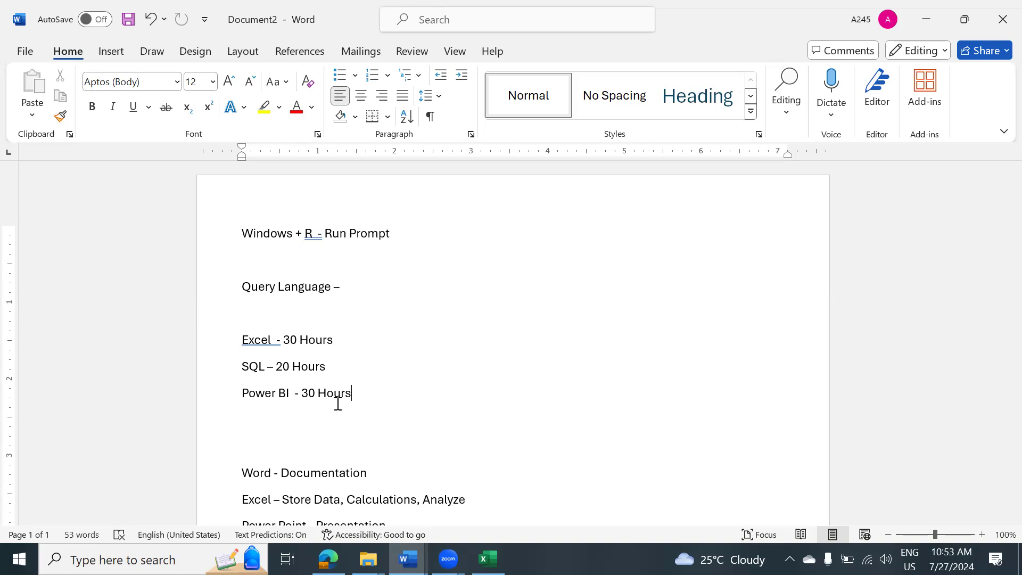
# - Type a 'DAX Functions -' line under the Power BI - 30 Hours entry, fixing typos
pyautogui.press('Return')
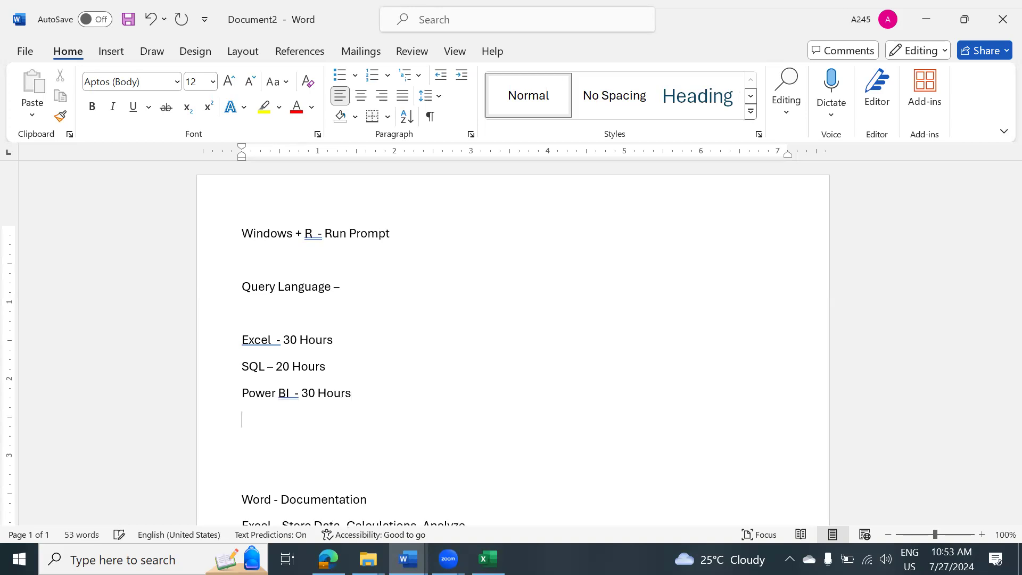
pyautogui.write('DAX C')
pyautogui.press('BackSpace')
pyautogui.write('Fuc')
pyautogui.write('ntion')
pyautogui.press('BackSpace')
pyautogui.press('BackSpace')
pyautogui.press('BackSpace')
pyautogui.press('BackSpace')
pyautogui.press('BackSpace')
pyautogui.write('n')
pyautogui.press('BackSpace')
pyautogui.press('BackSpace')
pyautogui.write('nctio')
pyautogui.press('BackSpace')
pyautogui.press('BackSpace')
pyautogui.press('BackSpace')
pyautogui.press('BackSpace')
pyautogui.press('BackSpace')
pyautogui.press('BackSpace')
pyautogui.write('nctions -')
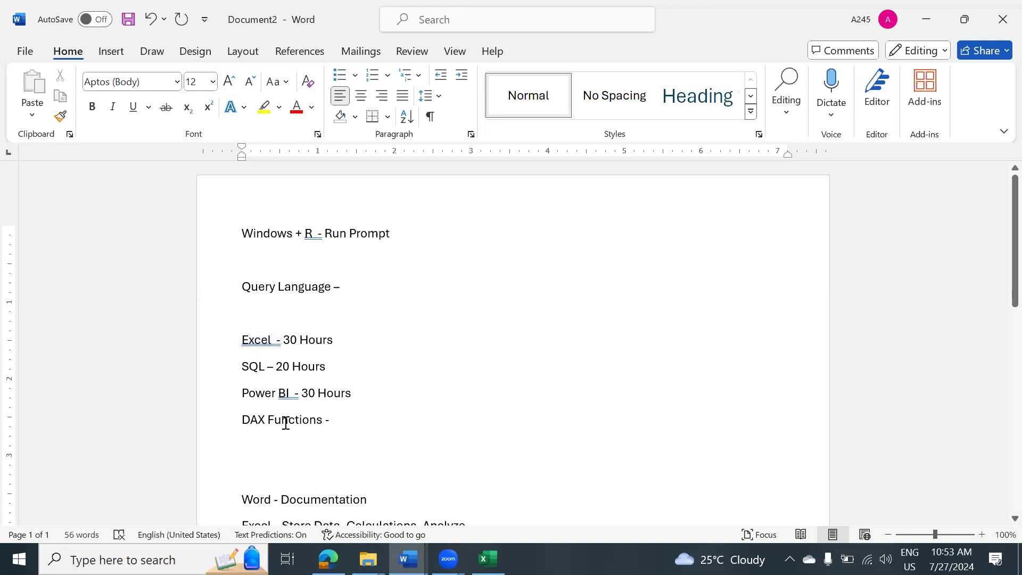
pyautogui.moveTo(239, 339); pyautogui.dragTo(341, 339)
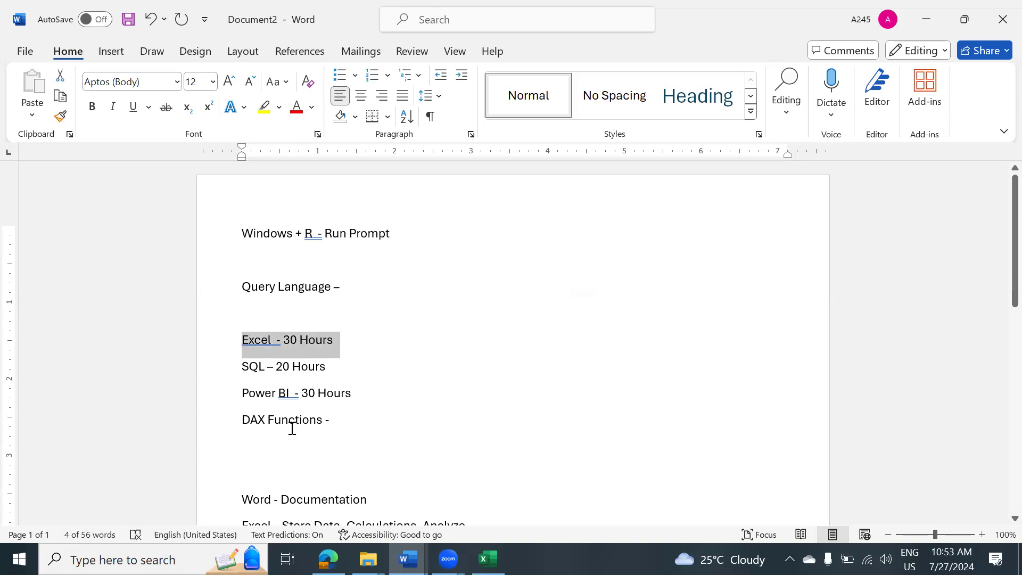
pyautogui.click(349, 420)
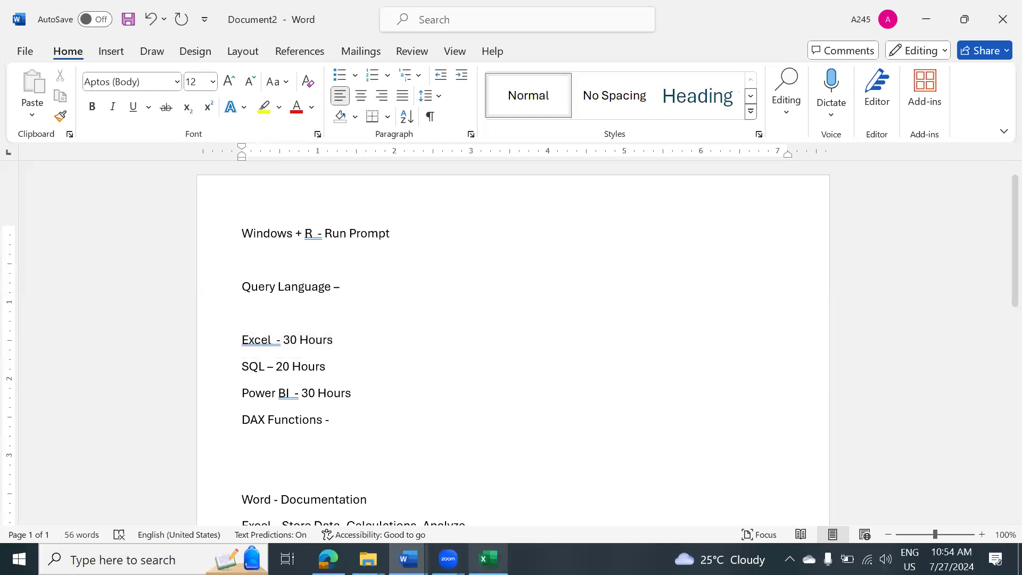
# - Browse the Power BI Material Package folders, peeking into Final Project, then return to the Desktop
pyautogui.moveTo(368, 558)
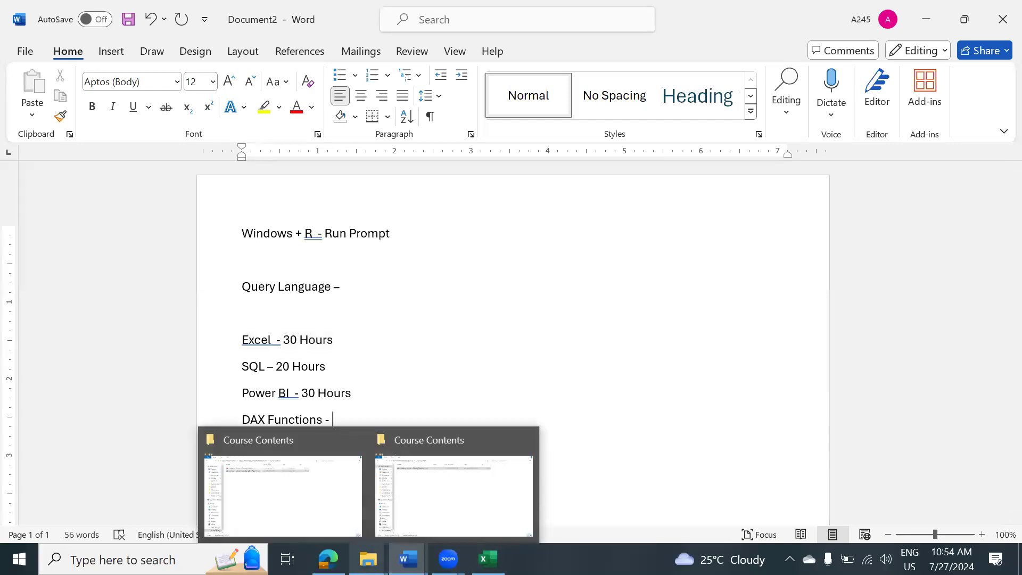
pyautogui.click(272, 468)
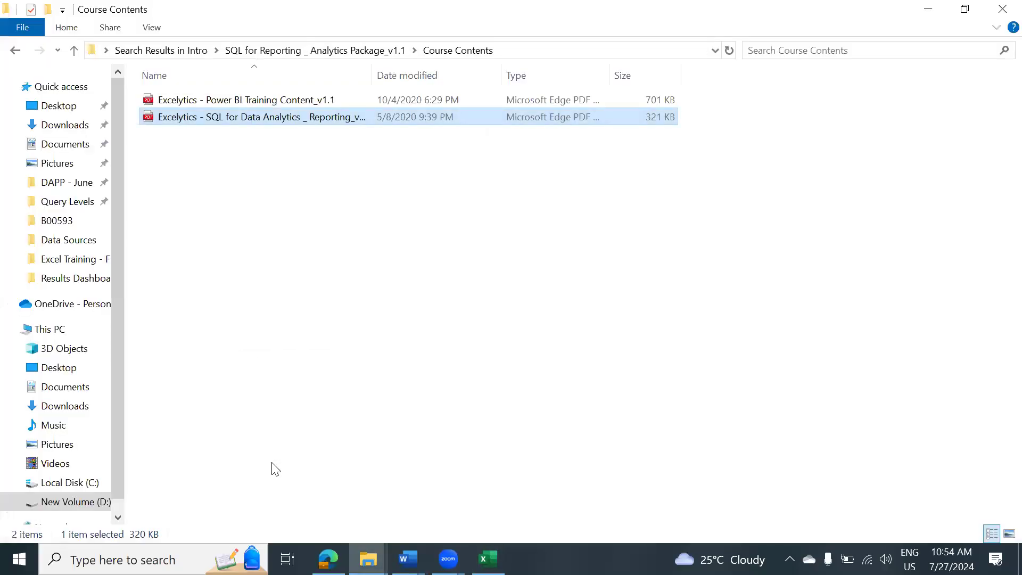
pyautogui.moveTo(354, 556)
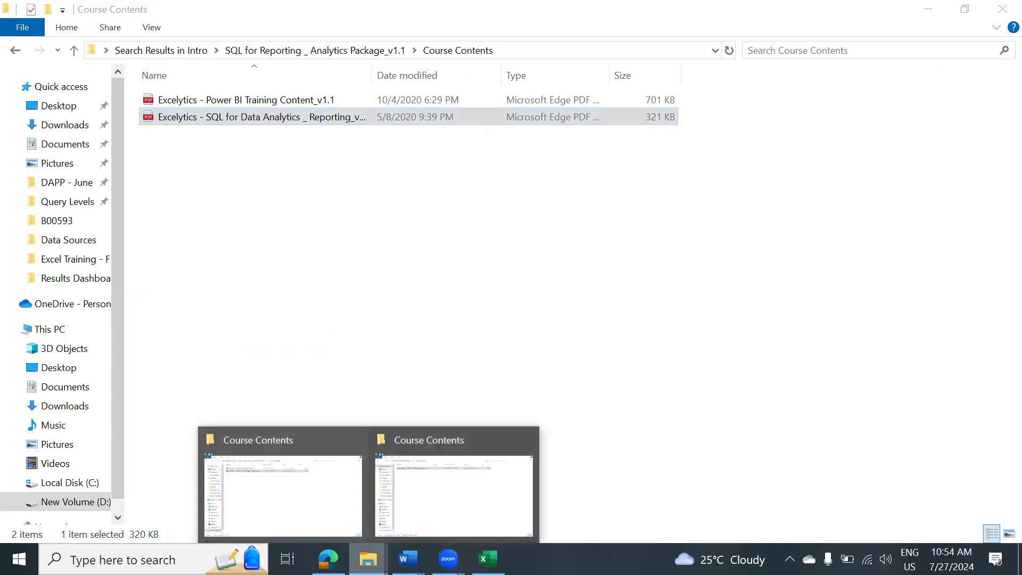
pyautogui.click(459, 493)
pyautogui.hotkey('alt', 'Left')
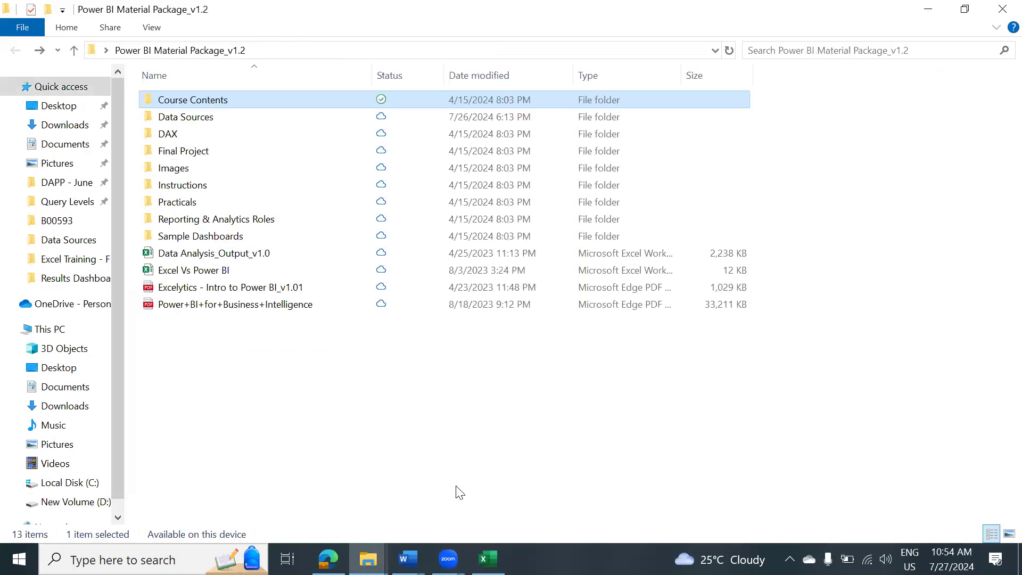
pyautogui.press('Down')
pyautogui.press('Down')
pyautogui.press('Down')
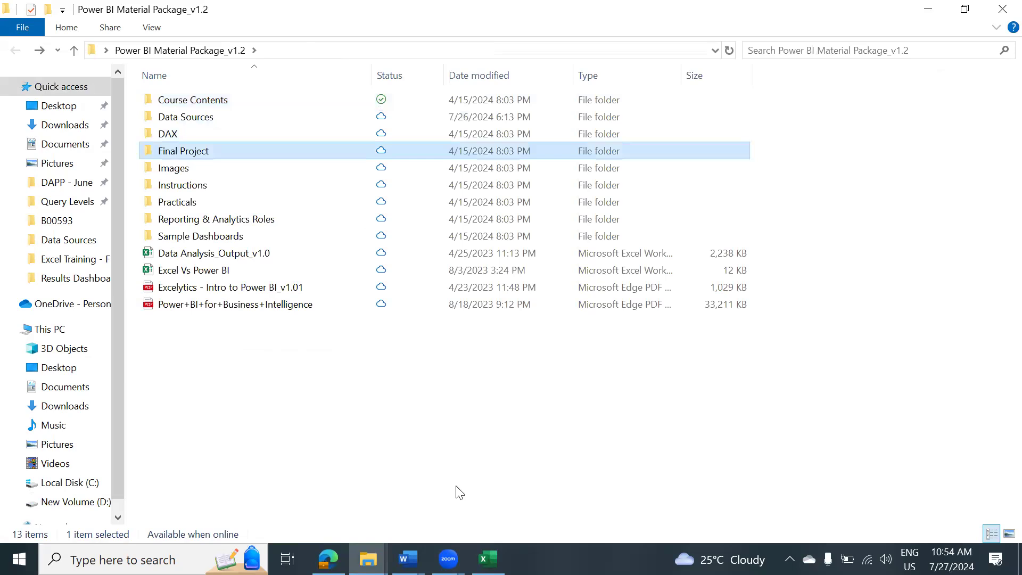
pyautogui.press('Return')
pyautogui.hotkey('alt', 'Up')
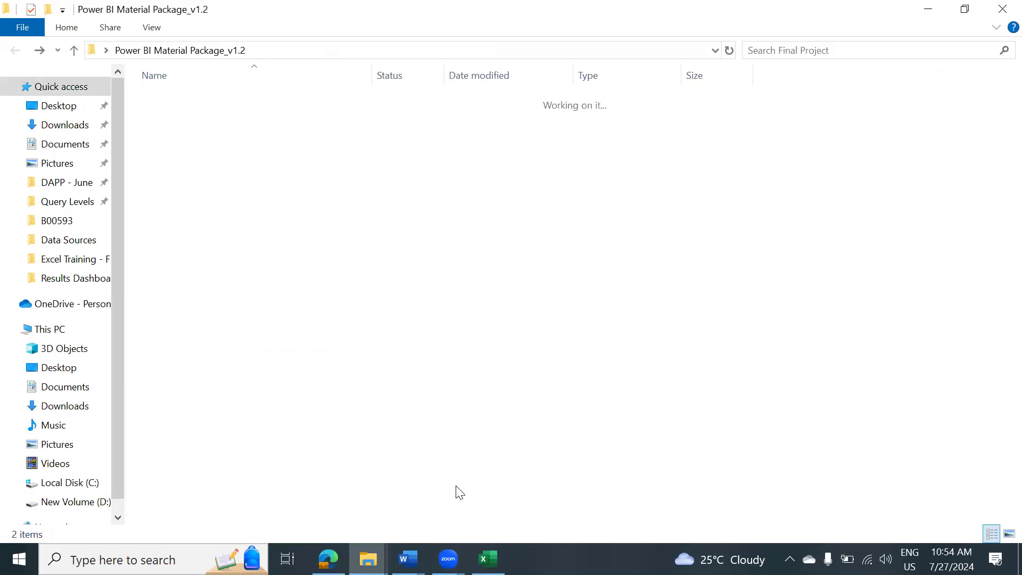
pyautogui.hotkey('alt', 'Up')
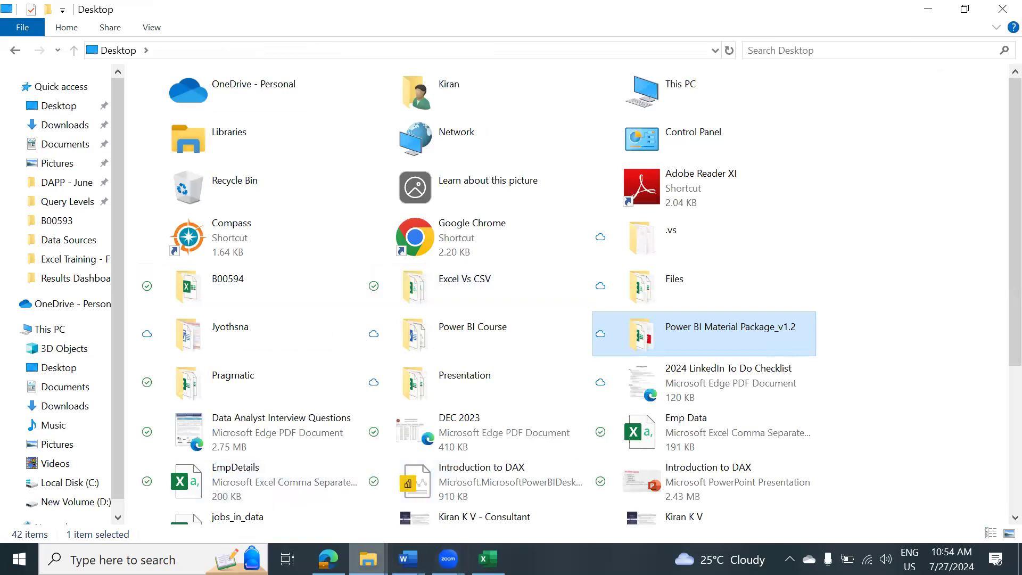
# - Open Profit Analysis_Output from D:\Intro\01 Excel\Excel Projects\01 Profit Analysis
pyautogui.click(368, 559)
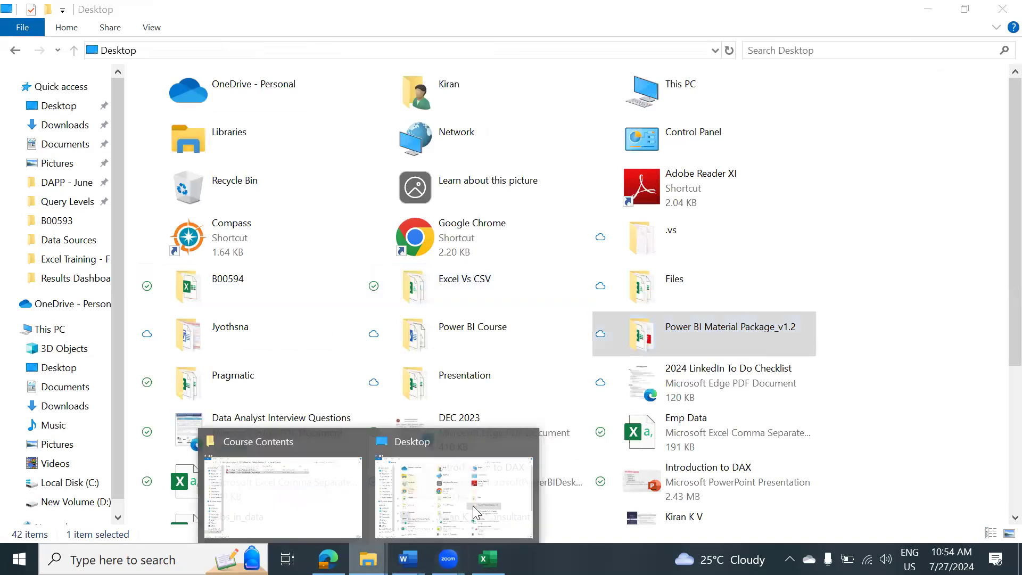
pyautogui.click(75, 502)
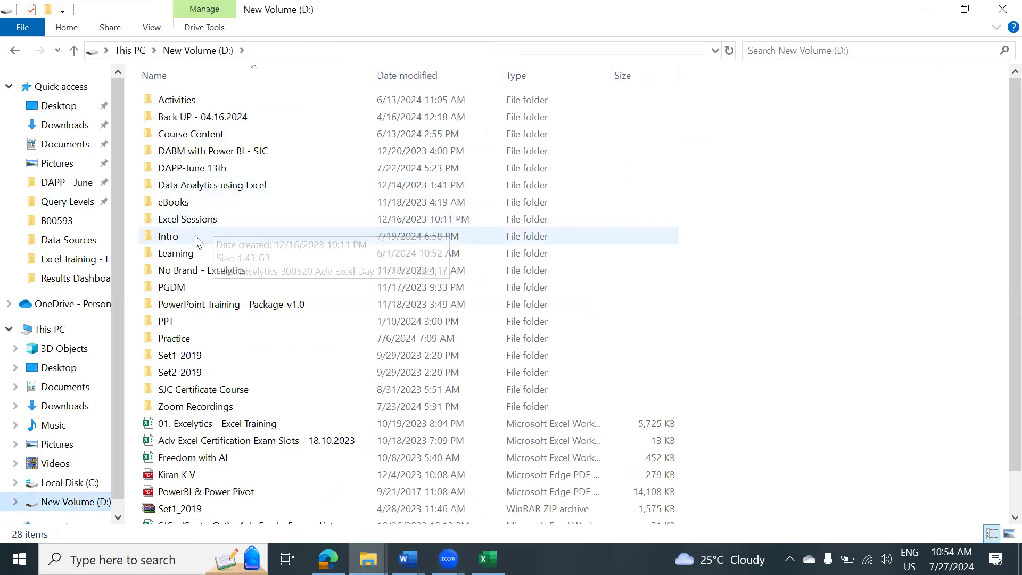
pyautogui.doubleClick(195, 235)
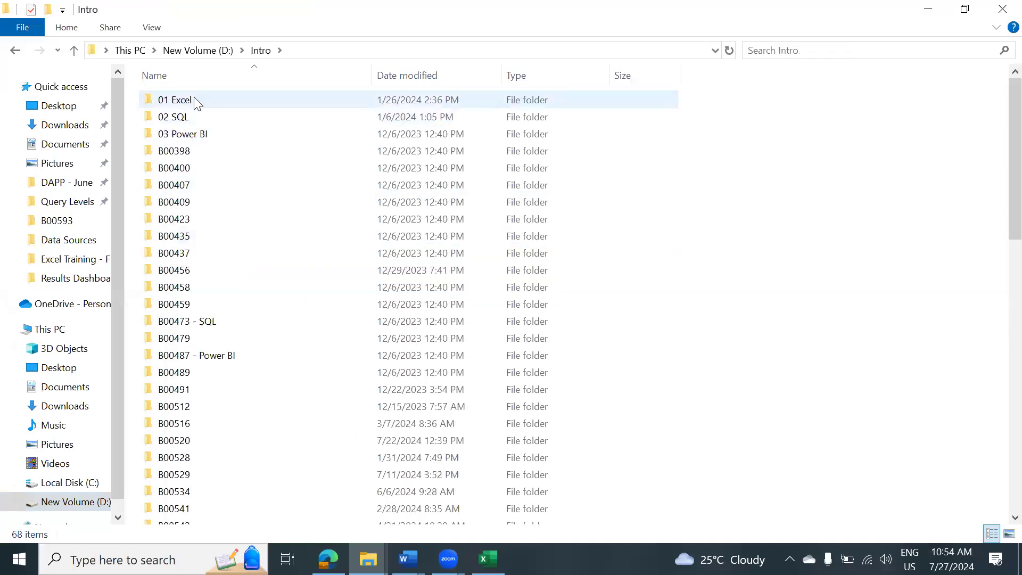
pyautogui.doubleClick(195, 103)
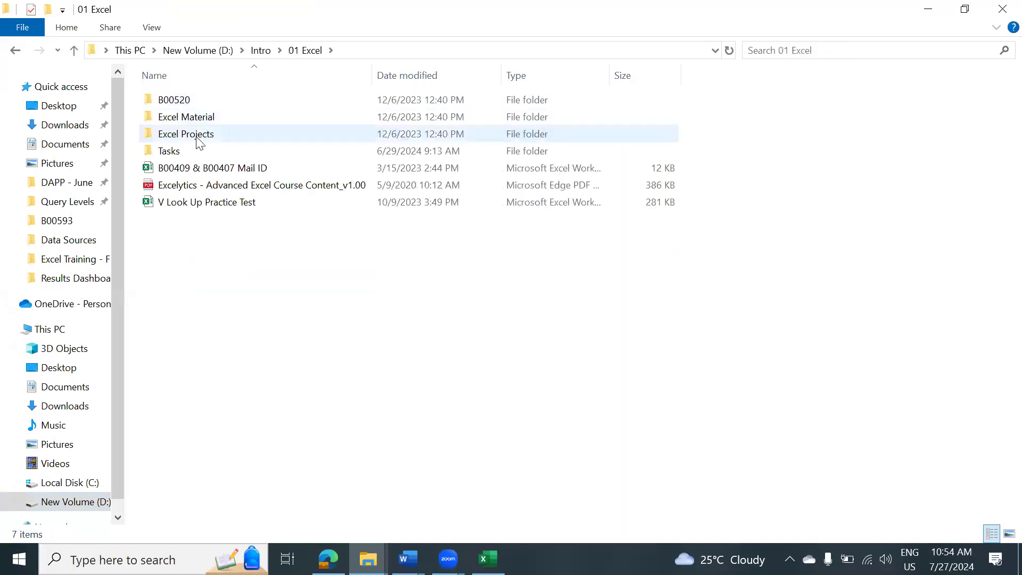
pyautogui.doubleClick(199, 135)
pyautogui.click(218, 104)
pyautogui.doubleClick(218, 104)
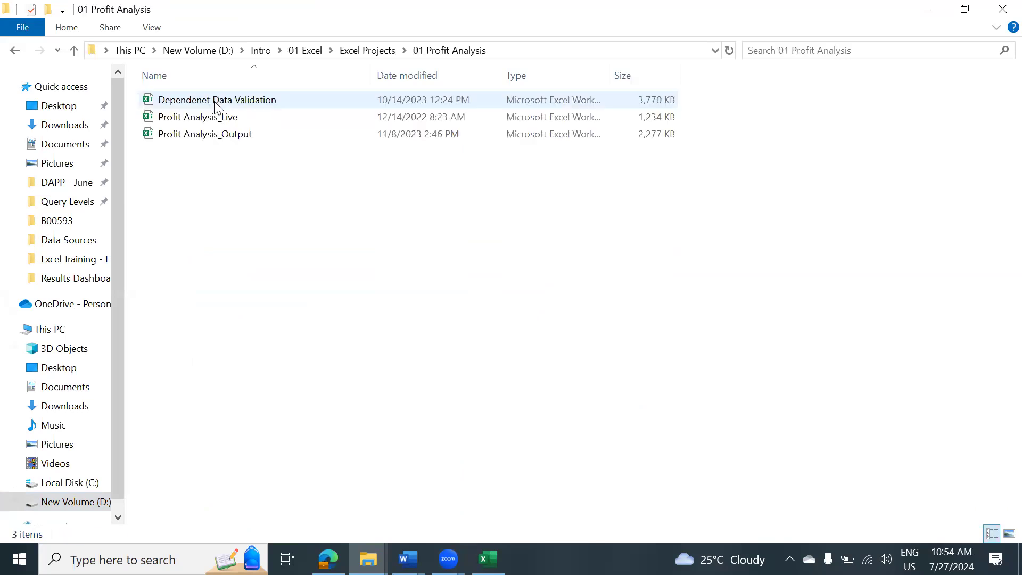
pyautogui.click(205, 140)
pyautogui.doubleClick(205, 139)
# - Switch back to Excel and set the ribbon display to Full-screen mode to show the dashboard charts
pyautogui.hotkey('alt', 'Tab')
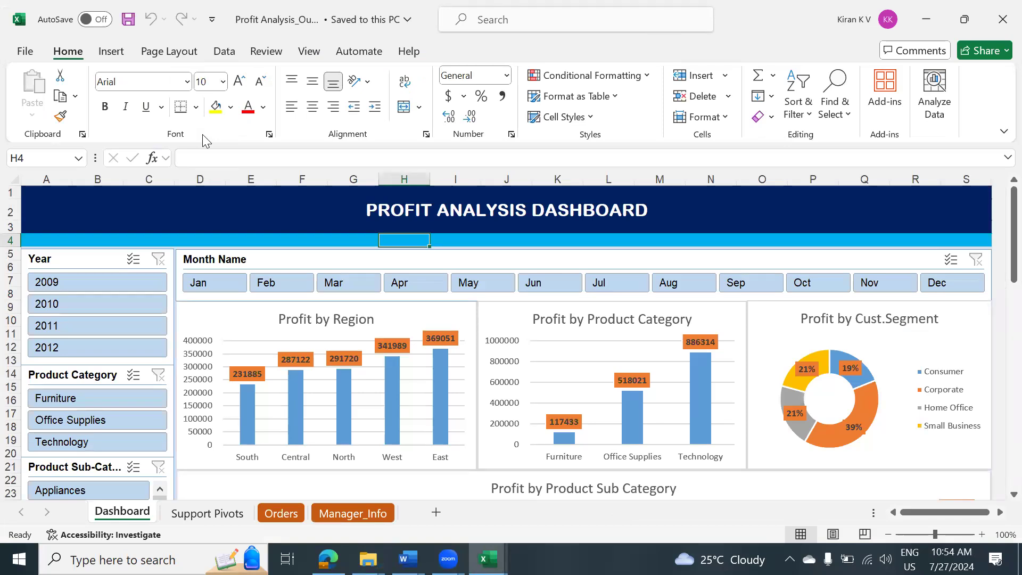
pyautogui.click(1002, 132)
pyautogui.click(958, 181)
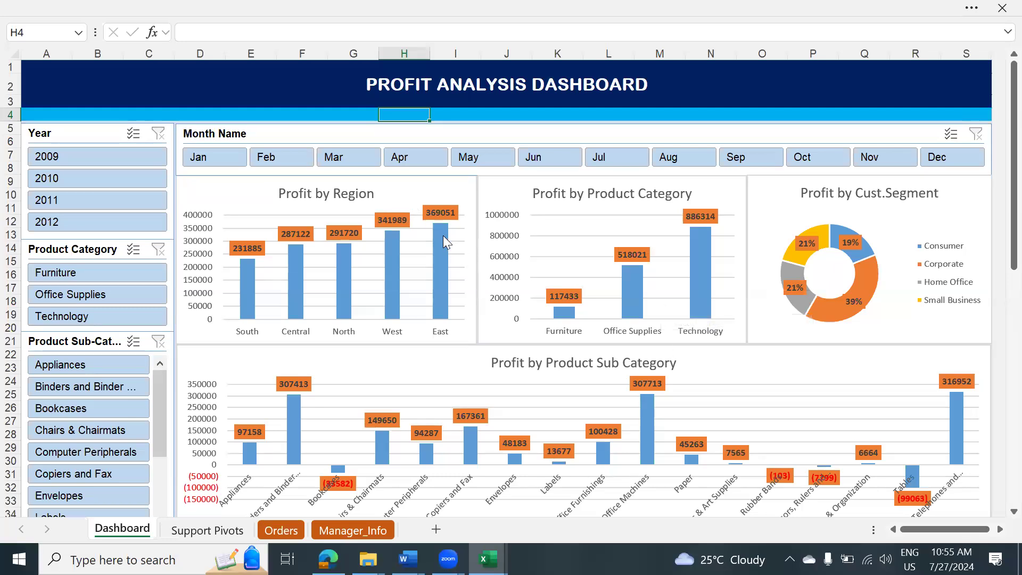
pyautogui.moveTo(443, 236)
pyautogui.click(270, 532)
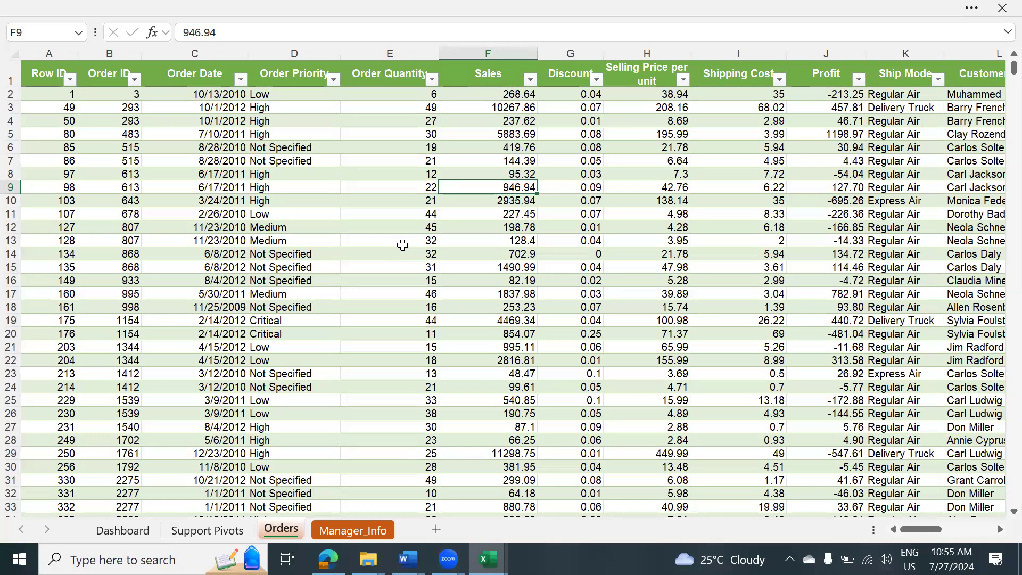
pyautogui.click(127, 530)
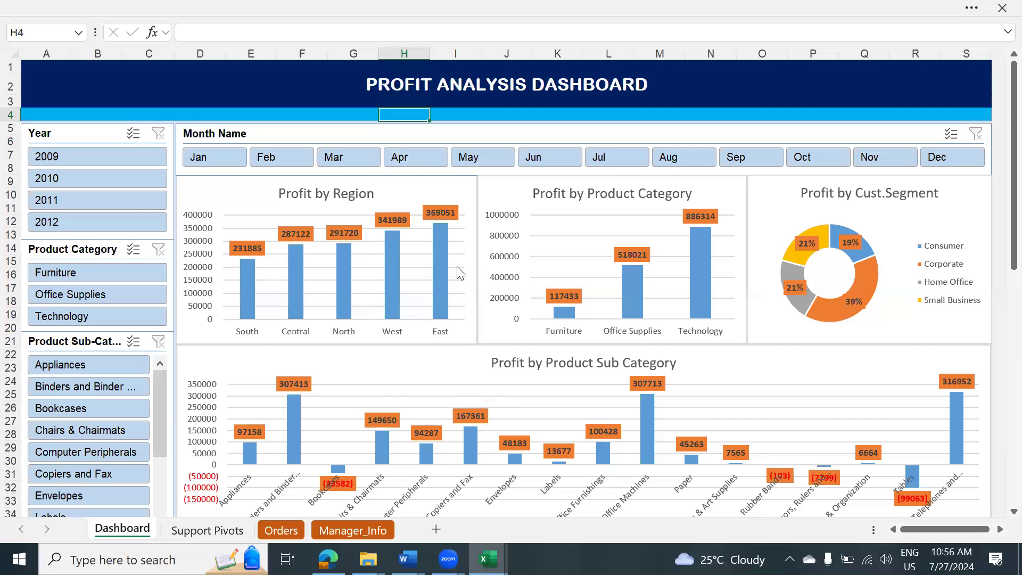
pyautogui.click(292, 529)
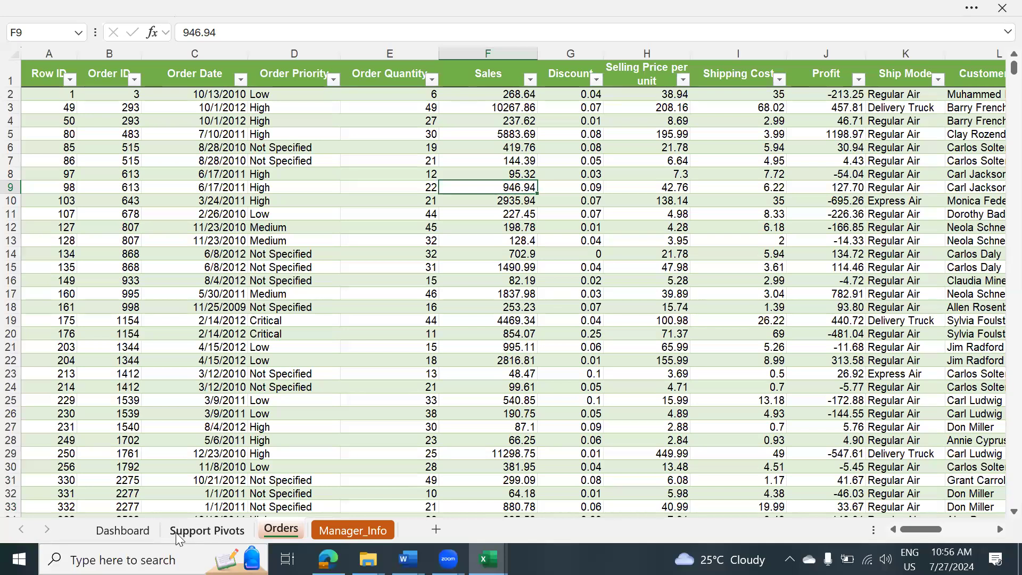
pyautogui.click(141, 531)
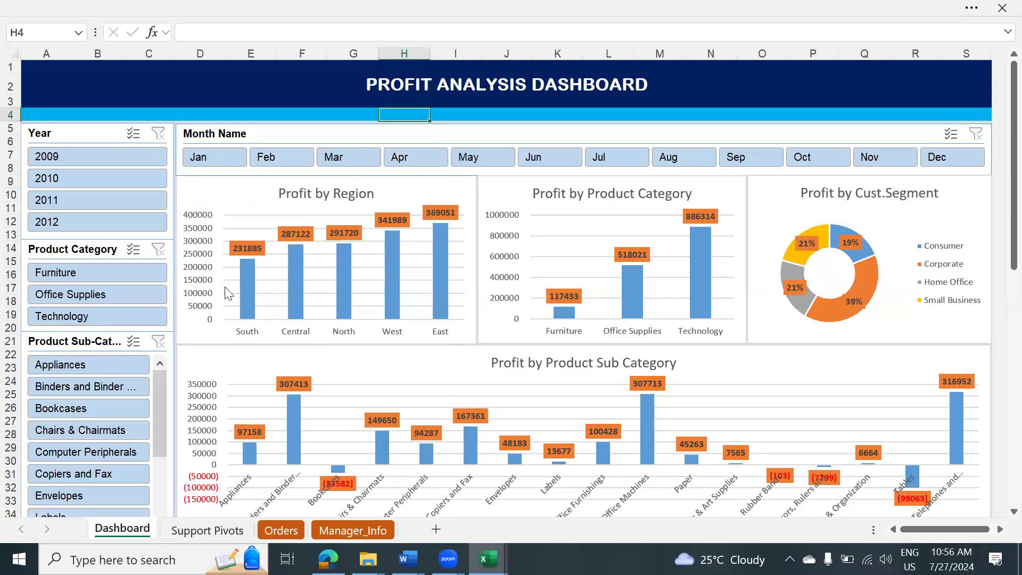
pyautogui.moveTo(395, 309)
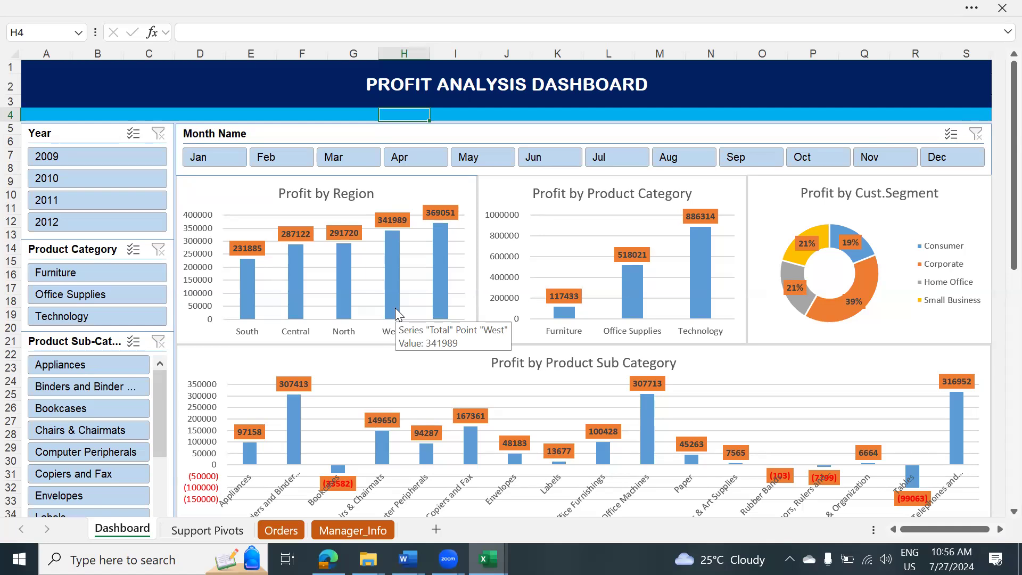
pyautogui.click(272, 530)
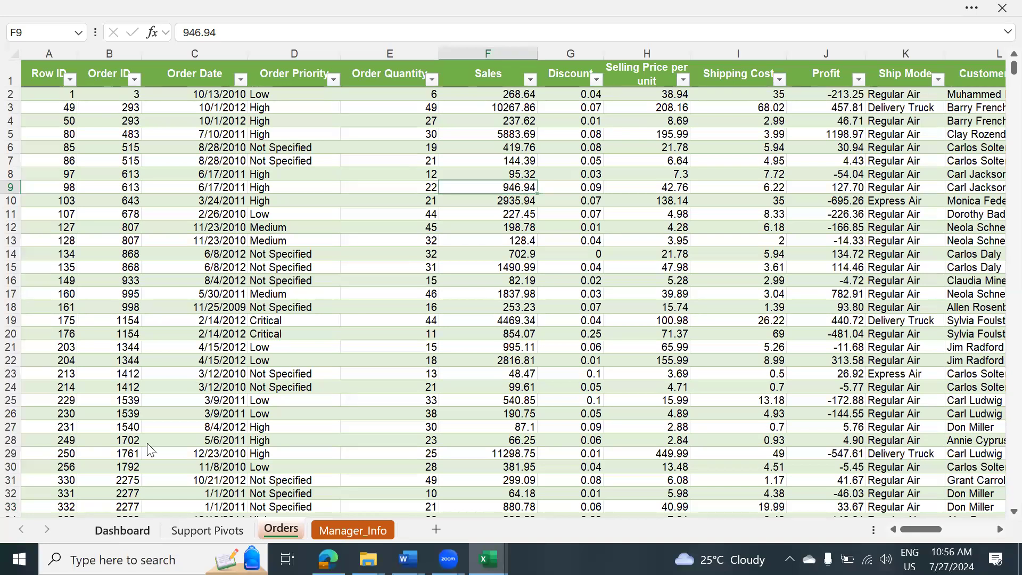
pyautogui.click(110, 530)
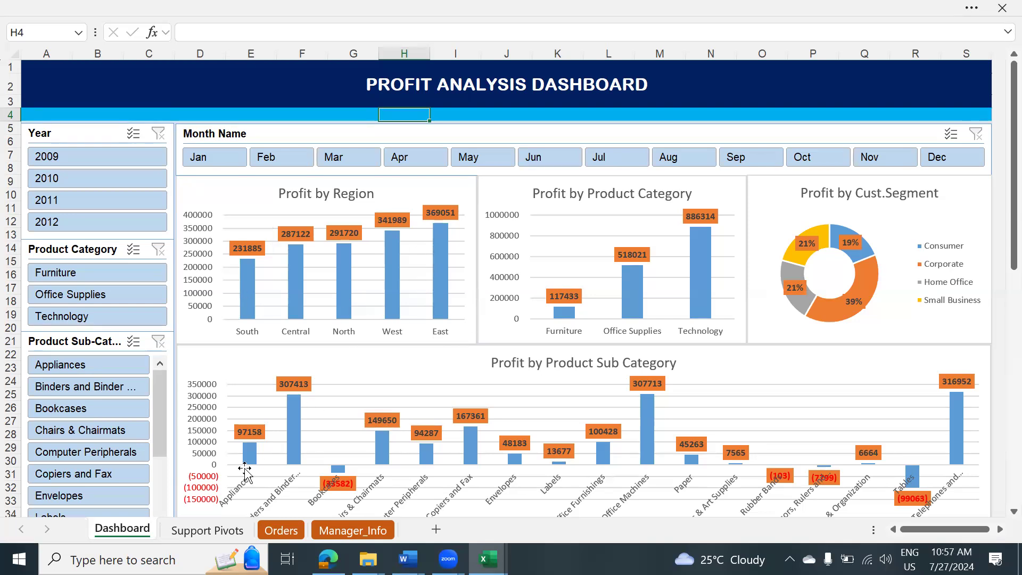
pyautogui.click(269, 530)
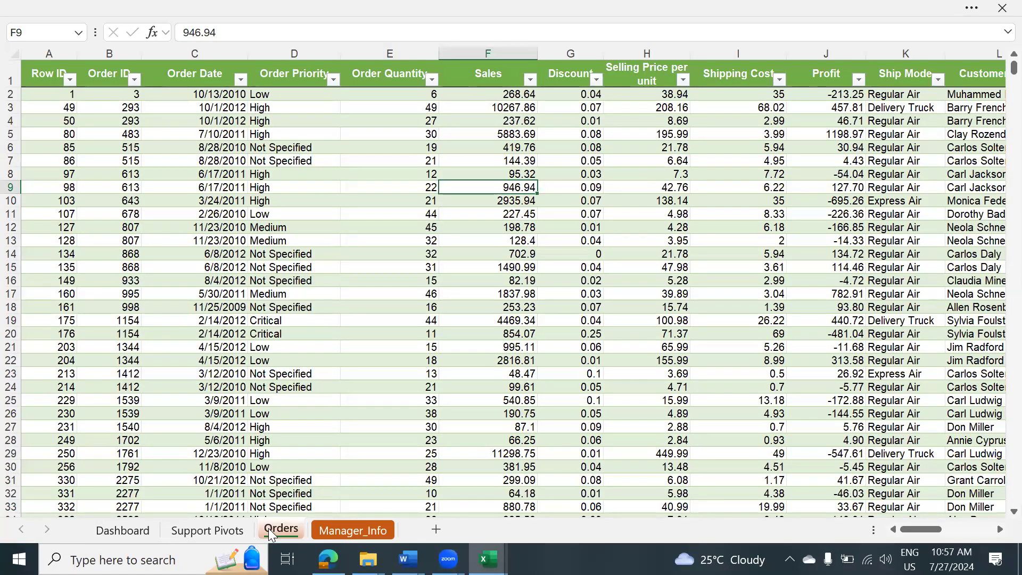
pyautogui.click(123, 530)
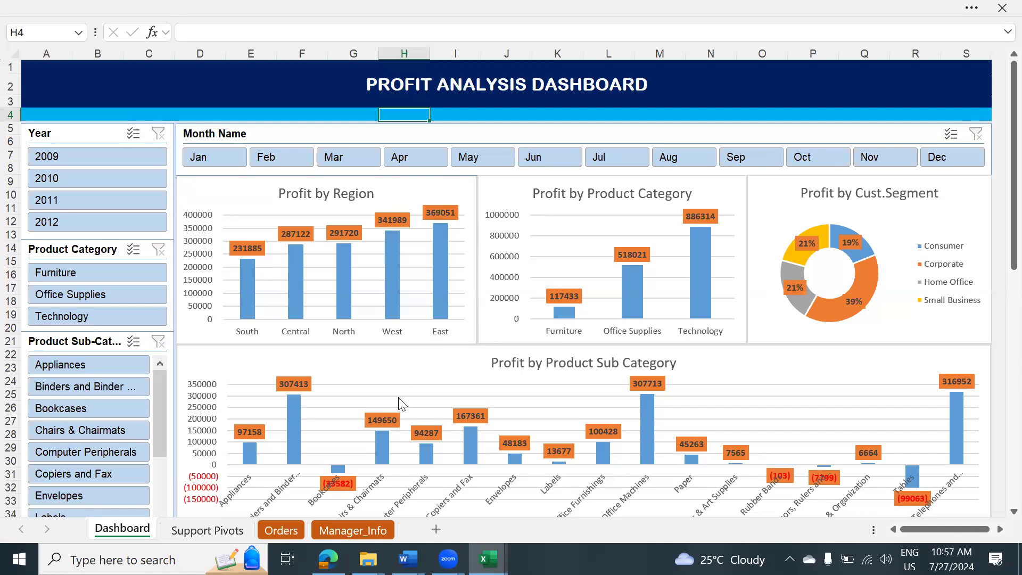
pyautogui.click(267, 532)
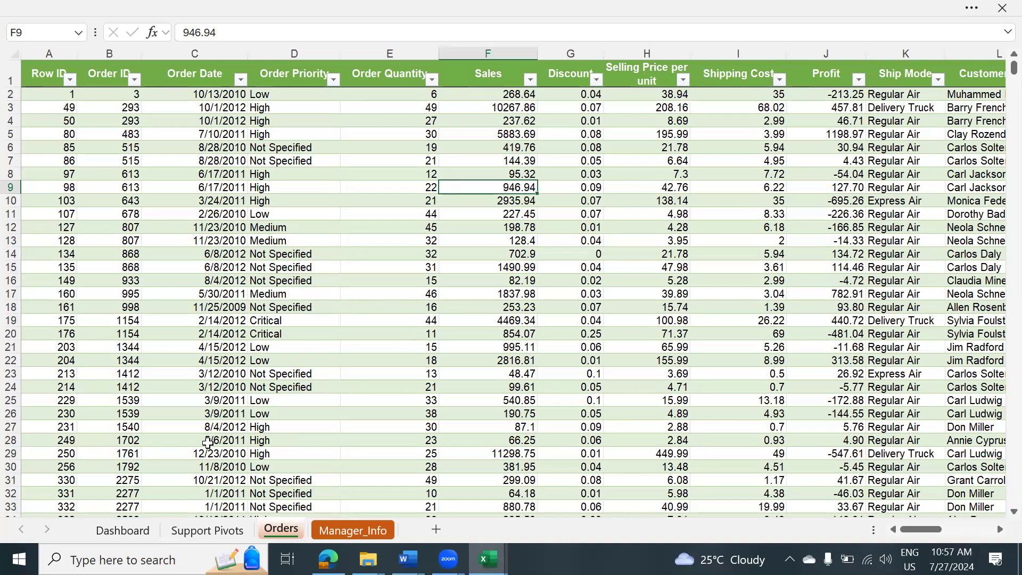
pyautogui.click(125, 532)
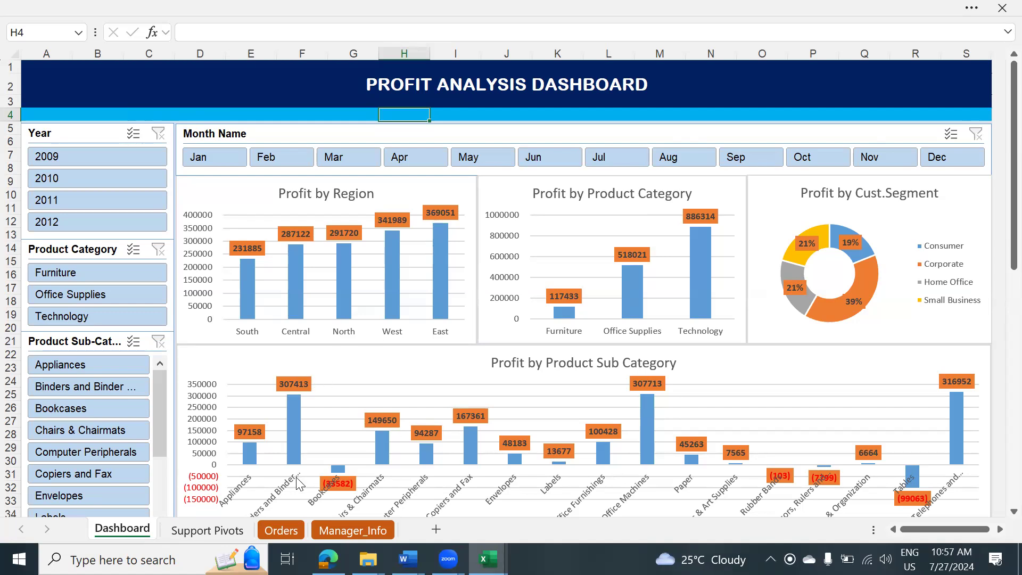
pyautogui.click(282, 531)
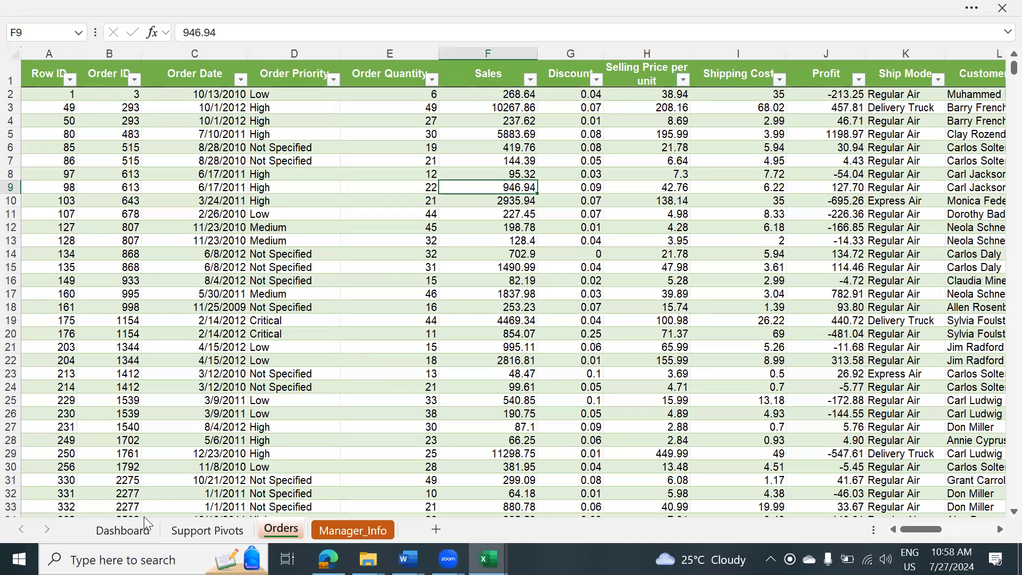
pyautogui.click(122, 531)
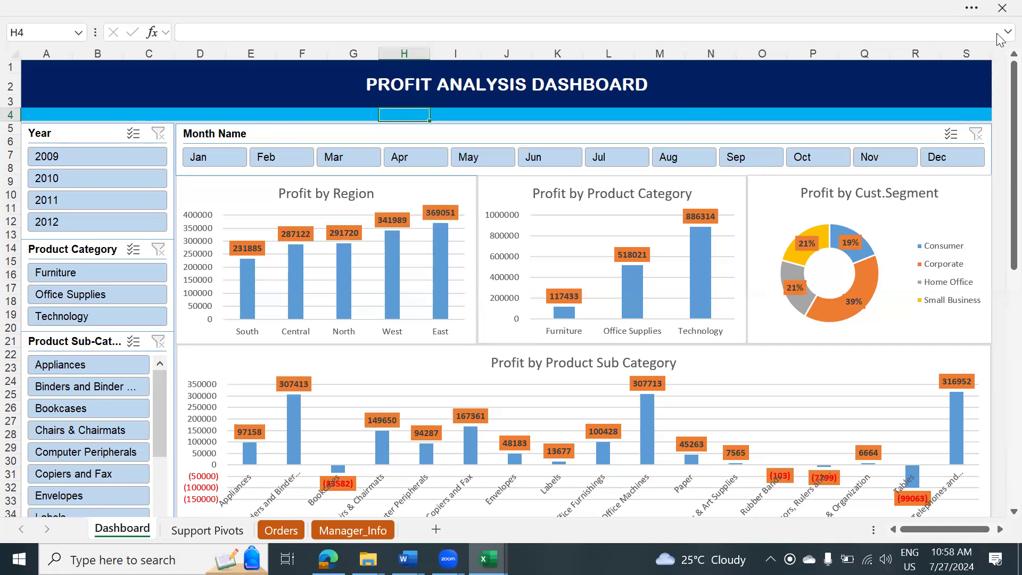
pyautogui.click(969, 5)
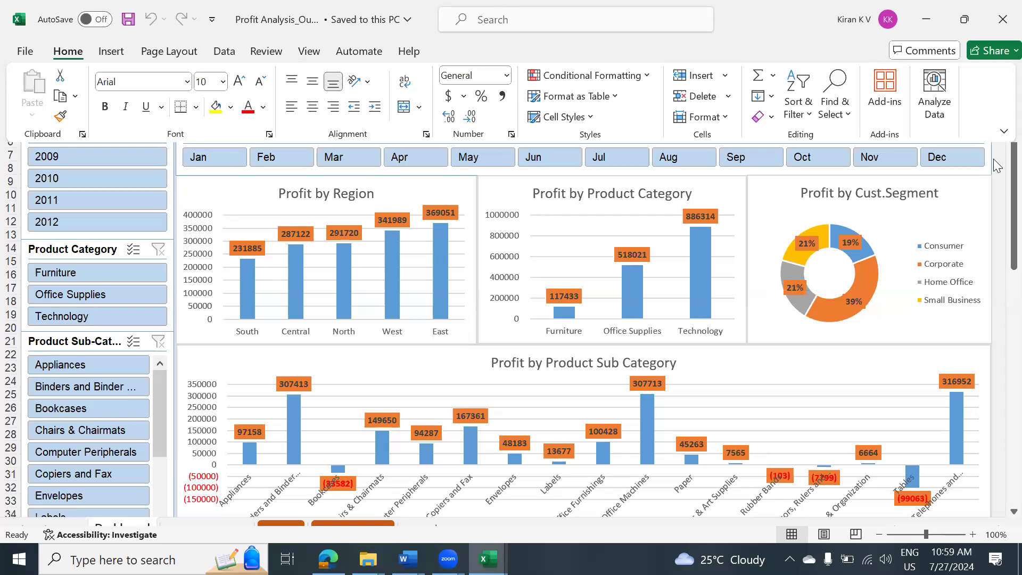
# - Set the ribbon to Always show Ribbon, then search Windows for 'power bi'
pyautogui.click(1002, 133)
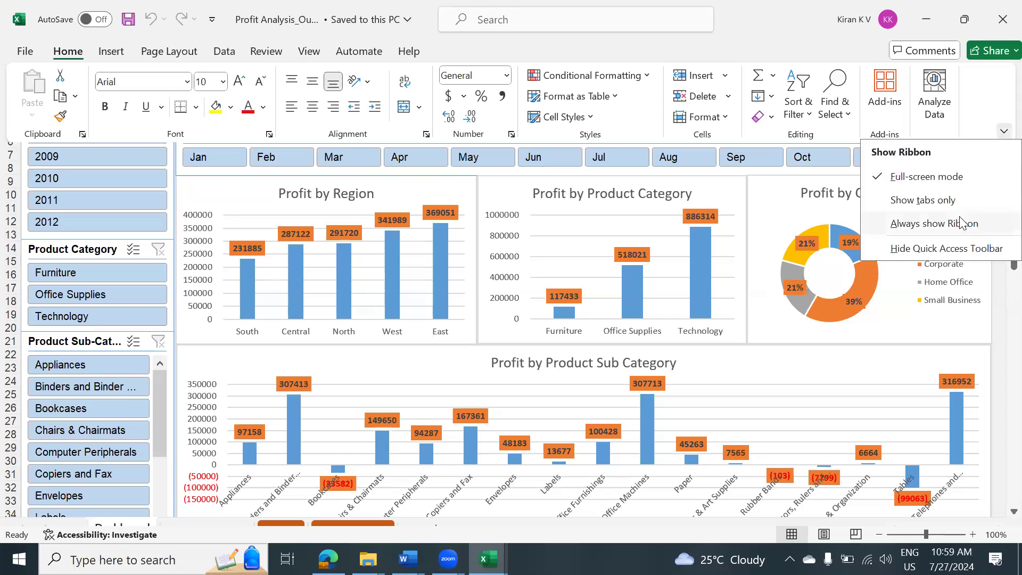
pyautogui.click(962, 220)
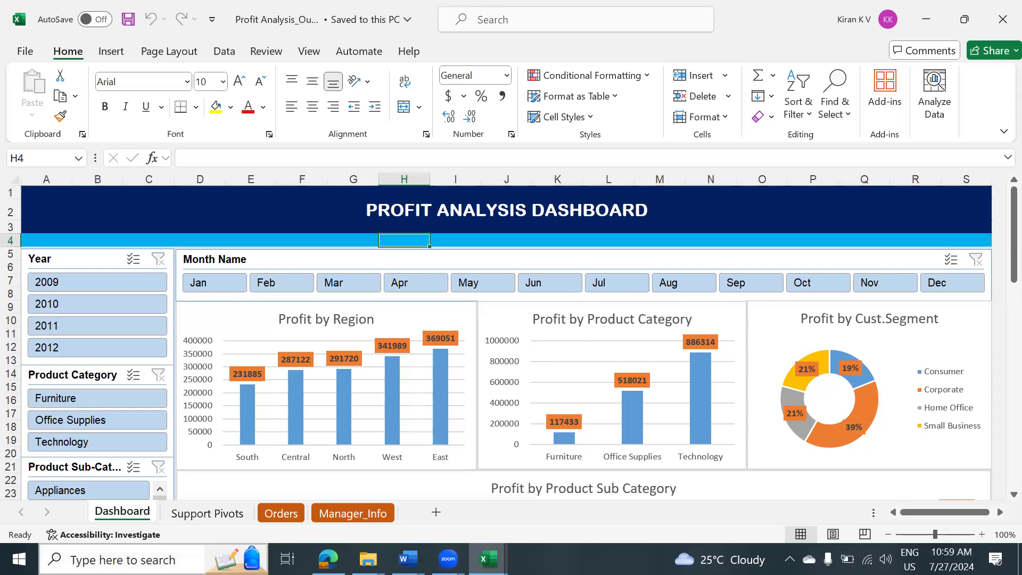
pyautogui.click(122, 560)
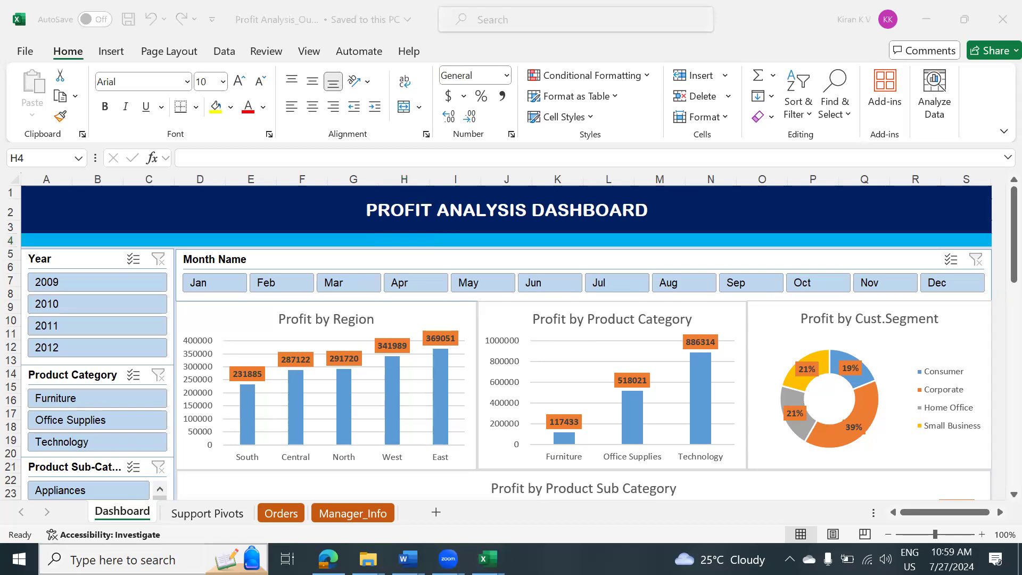
pyautogui.write('power bi')
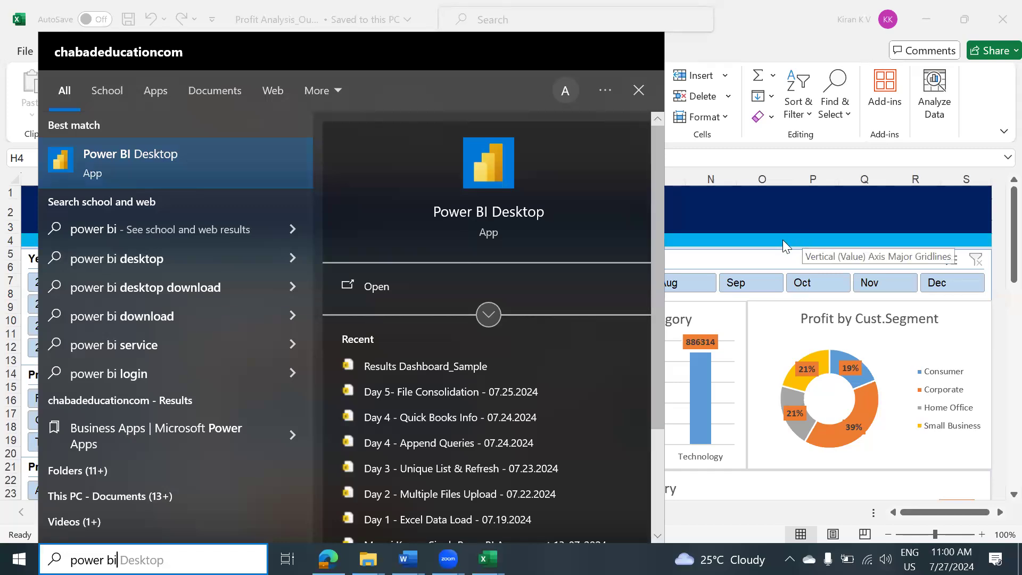
# - Dismiss the Power BI search results and return to Excel's Profit Analysis Dashboard
pyautogui.press('Escape')
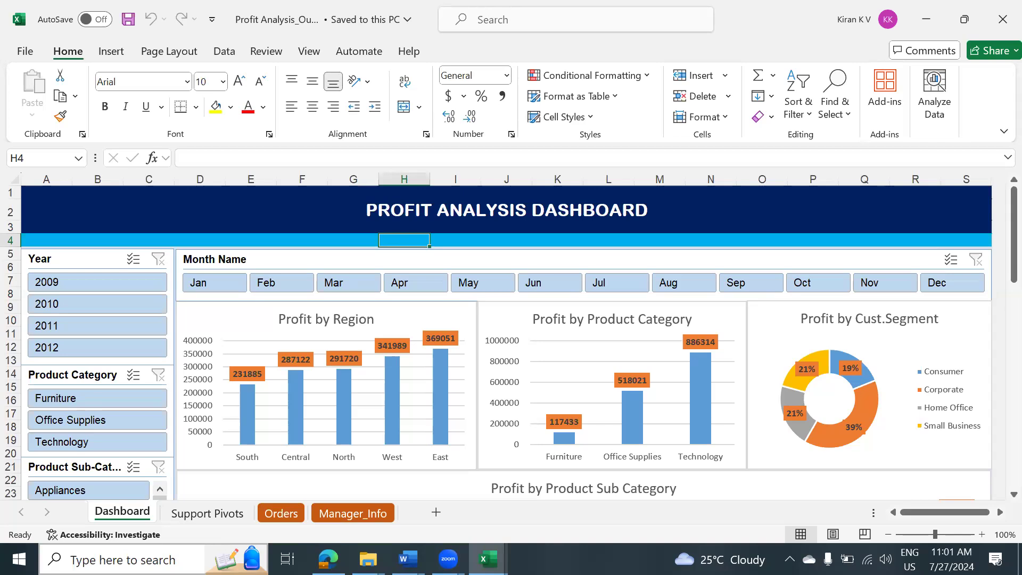
# - Select and copy the entire Orders table from cell A1 to its last row
pyautogui.click(269, 508)
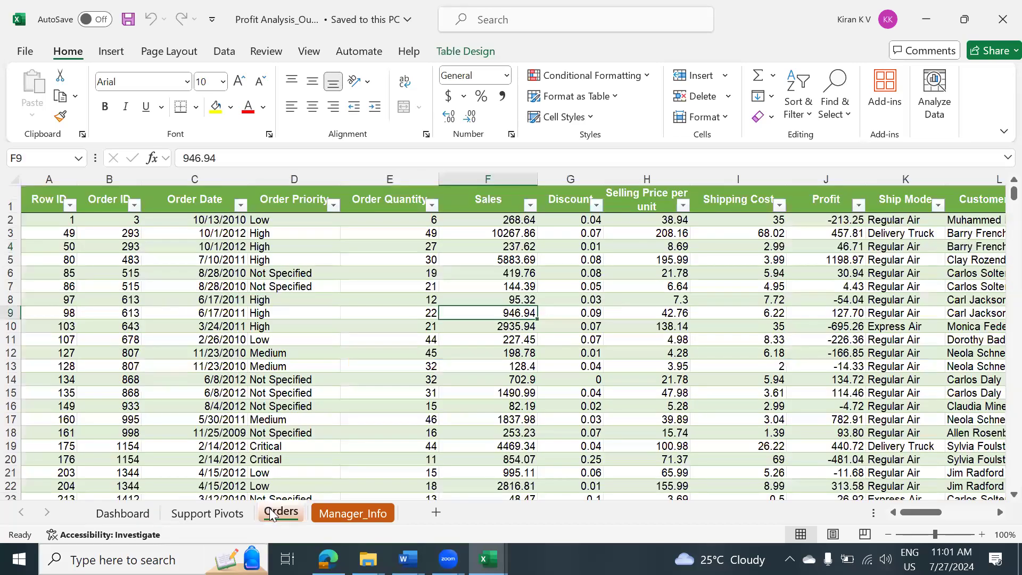
pyautogui.hotkey('ctrl', 'Up')
pyautogui.hotkey('ctrl', 'Left')
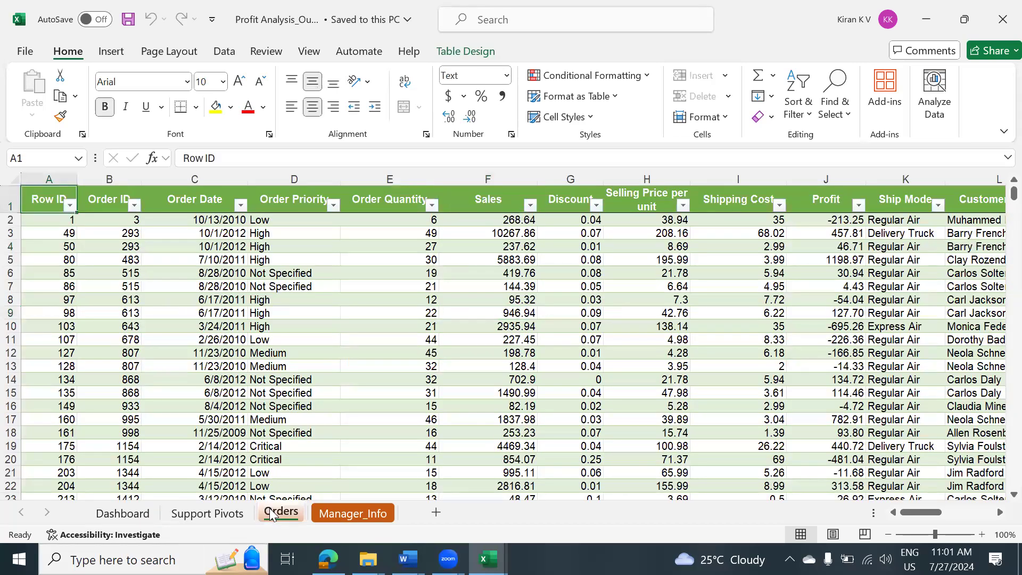
pyautogui.hotkey('ctrl', 'shift', 'Right')
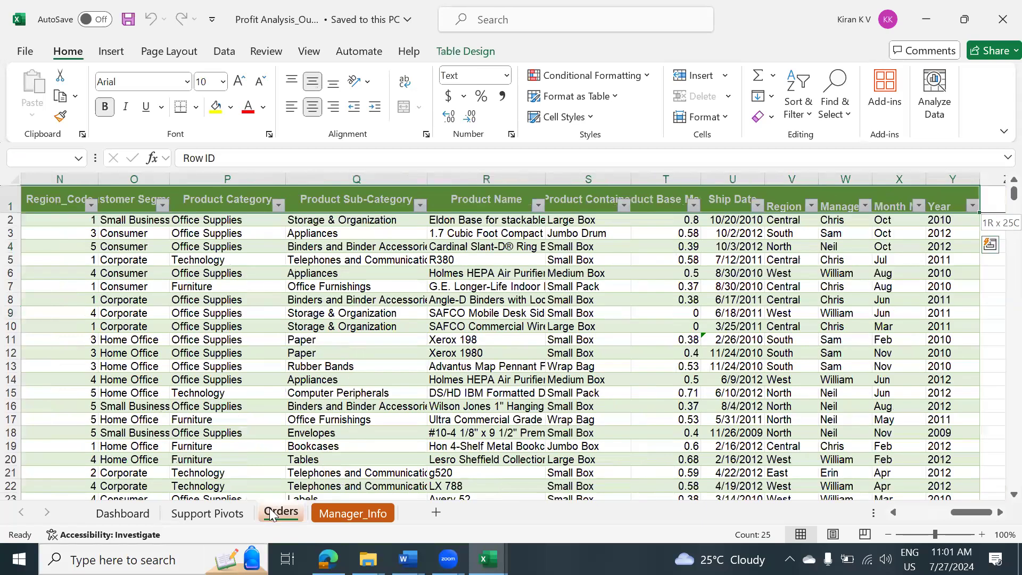
pyautogui.hotkey('ctrl', 'shift', 'Down')
pyautogui.hotkey('ctrl', 'c')
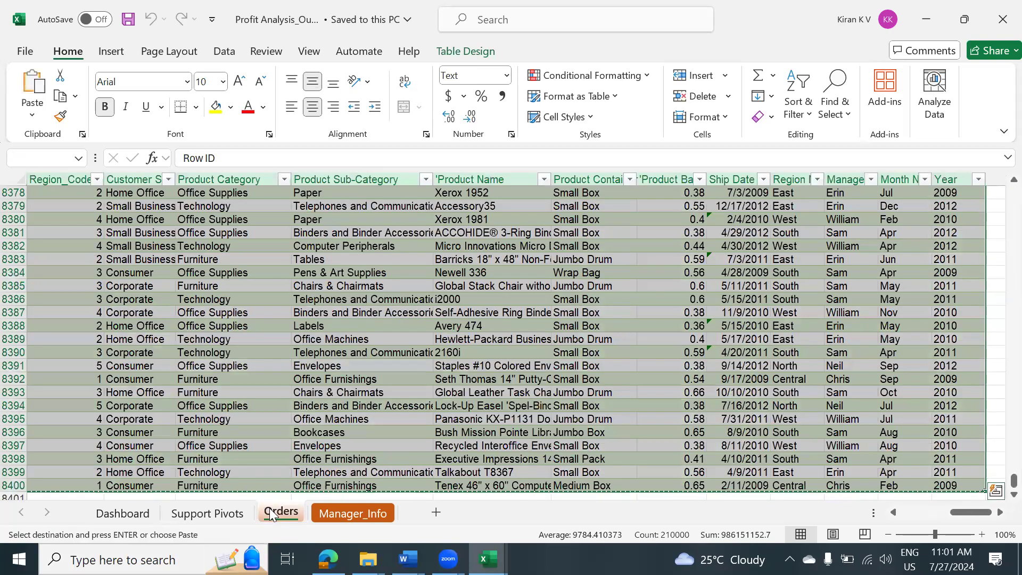
# - Paste the Orders data into a new workbook as values plus formats, with all columns autofitted
pyautogui.hotkey('ctrl', 'n')
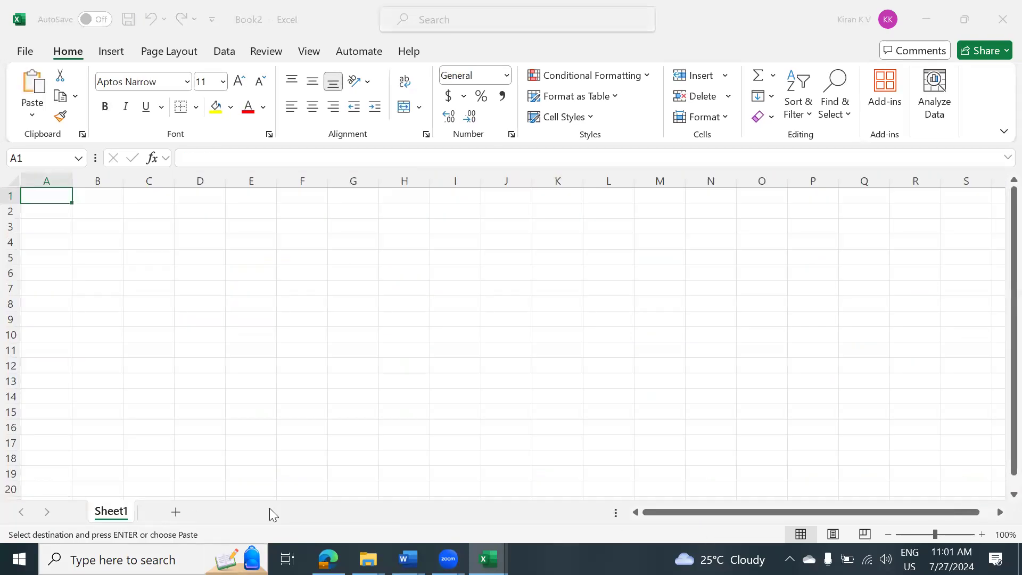
pyautogui.hotkey('ctrl', 'alt', 'v')
pyautogui.press('Return')
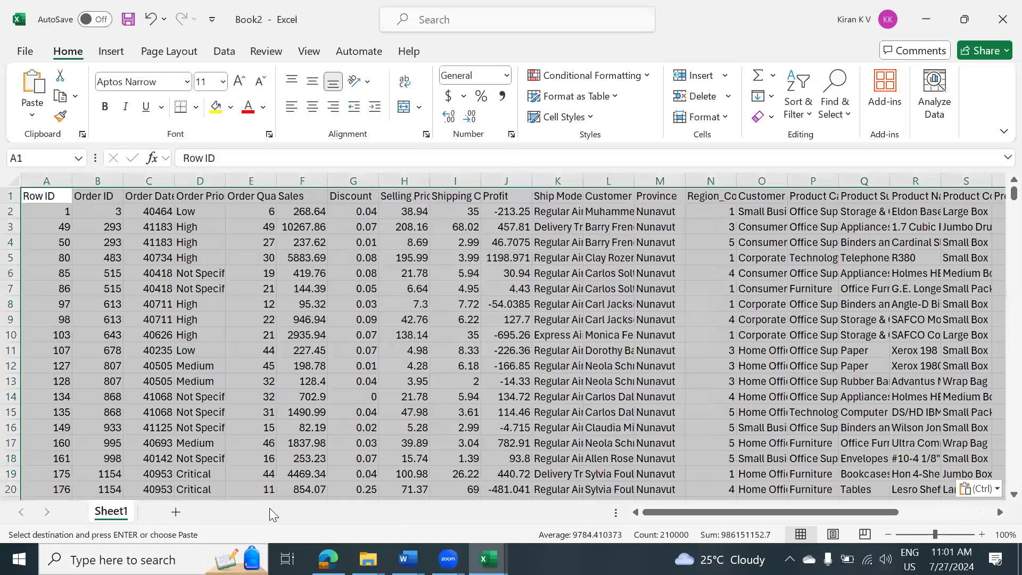
pyautogui.hotkey('ctrl', 'alt', 'v')
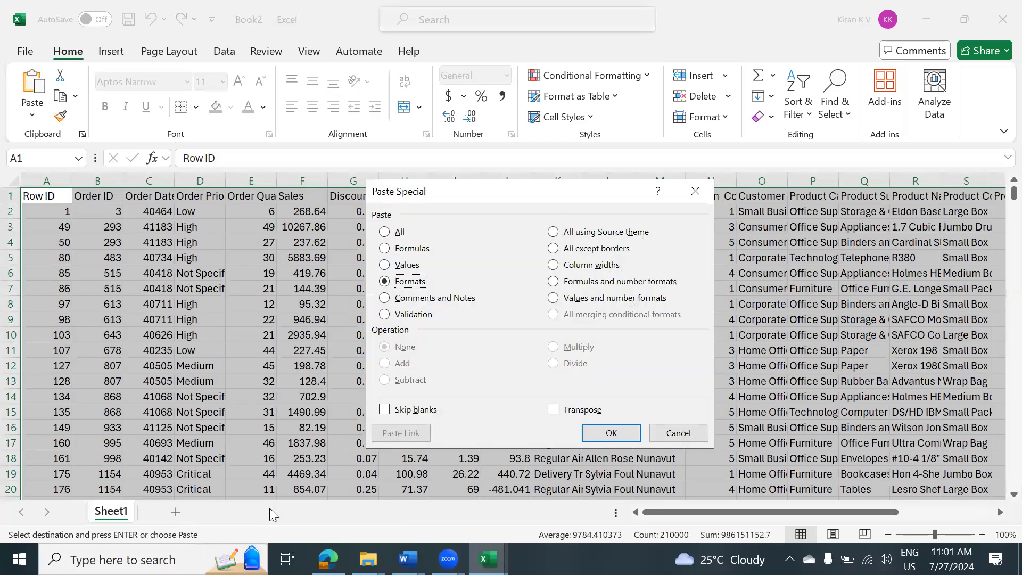
pyautogui.press('Return')
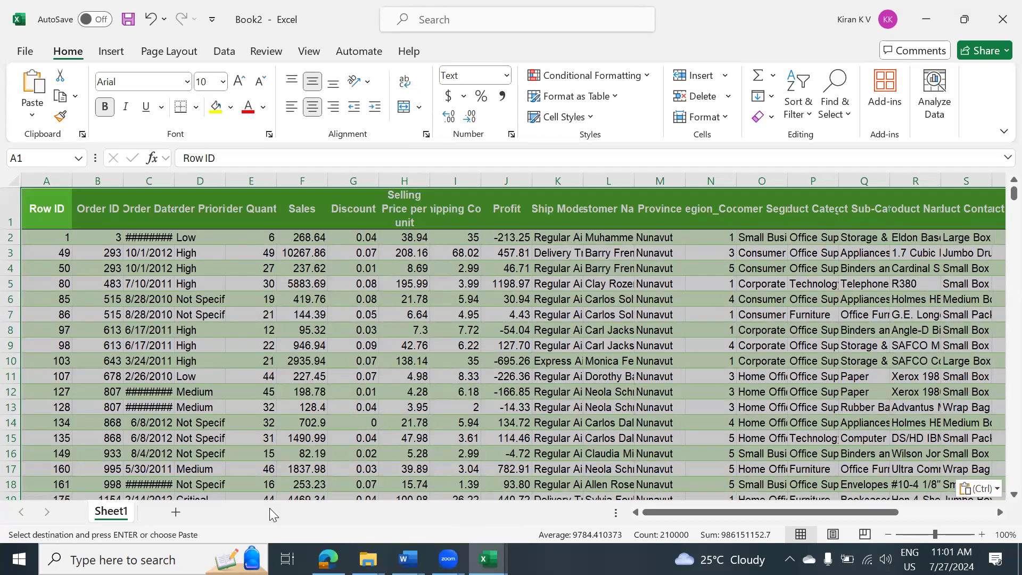
pyautogui.hotkey('alt', 'o')
pyautogui.press('c')
pyautogui.press('a')
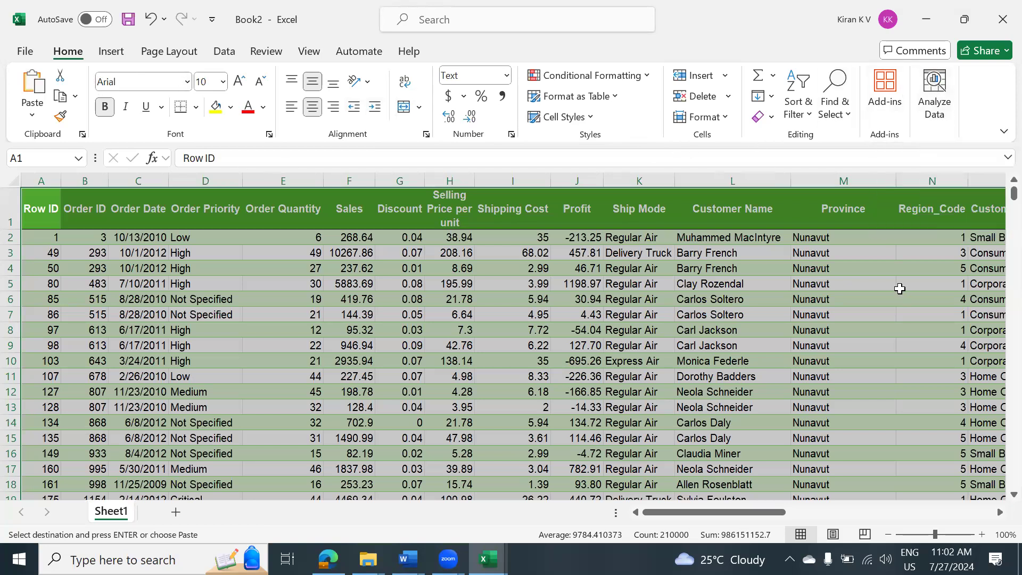
# - Use Analyze Data to show total Sales by Year excluding 2009, totalling 11231426.2
pyautogui.click(939, 98)
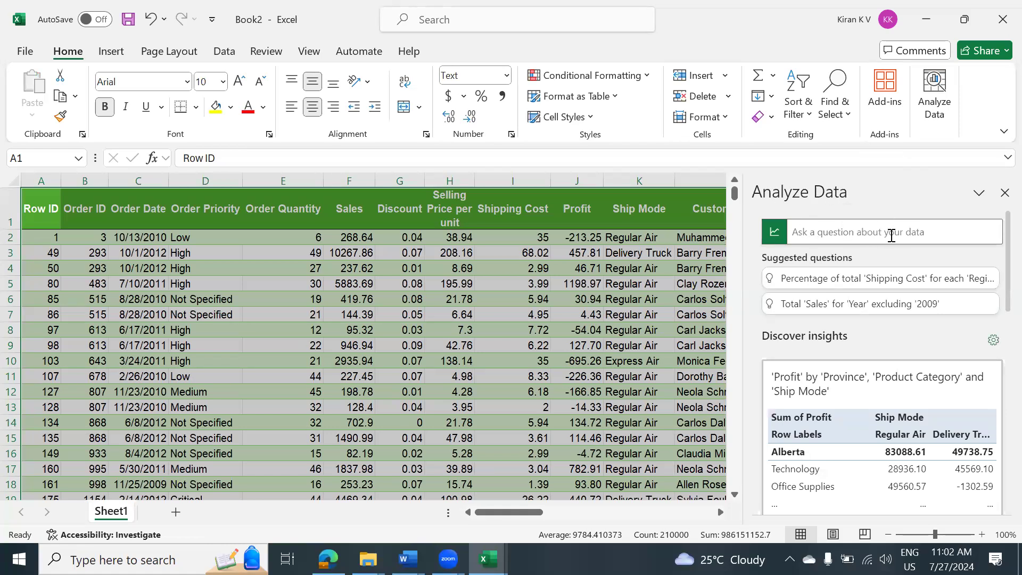
pyautogui.click(835, 305)
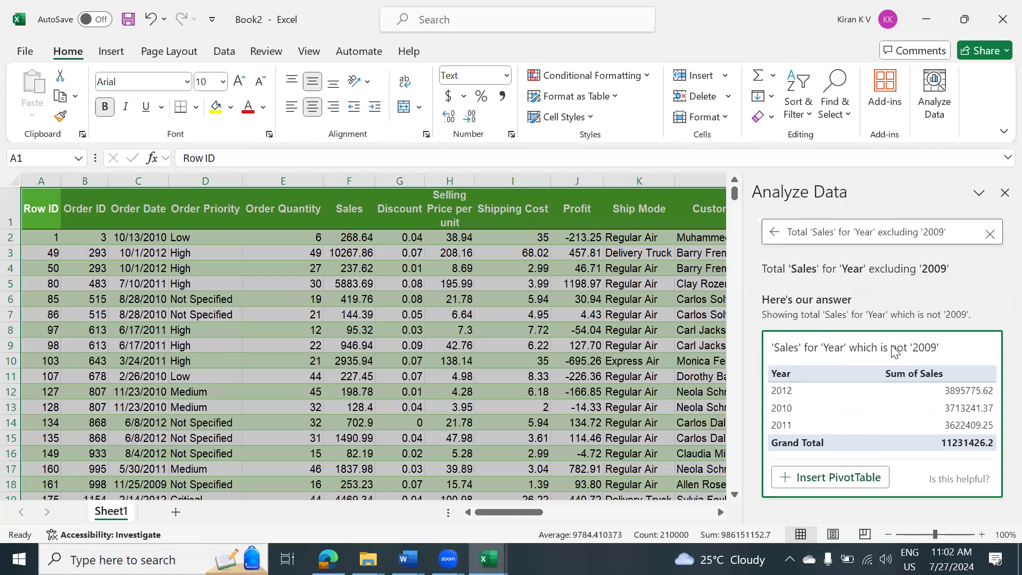
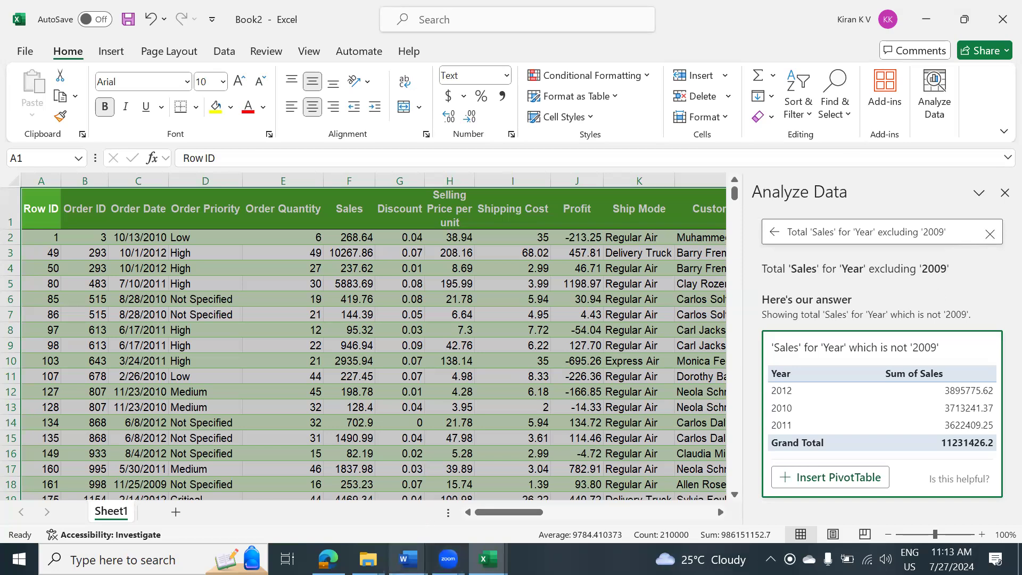
# - Switch from Excel to the open Word document Document2 from the taskbar
pyautogui.click(408, 559)
# - Add a 'GSS - GCC' line directly below 'Query Language –' in Document2
pyautogui.click(453, 495)
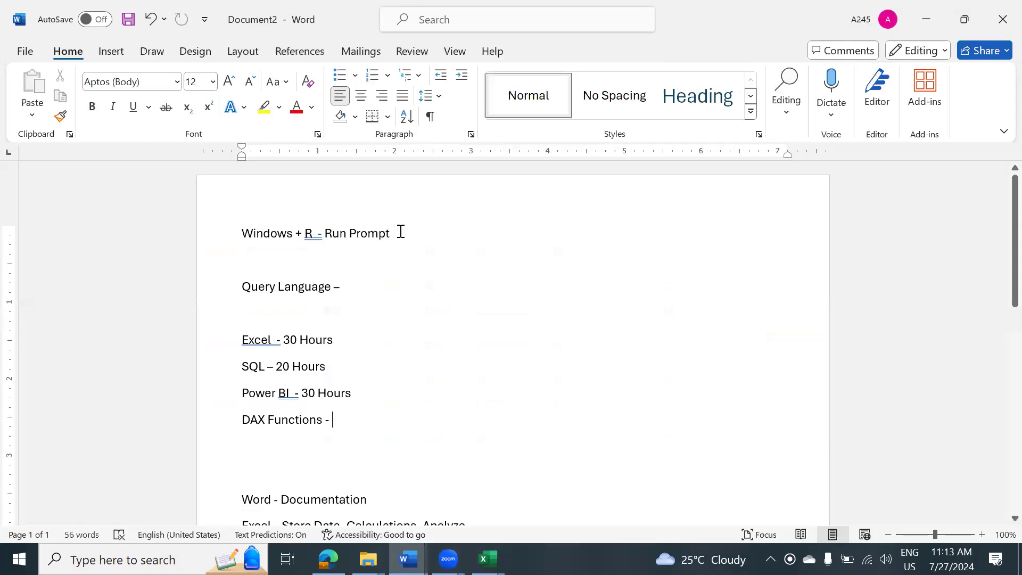
pyautogui.click(368, 288)
pyautogui.press('Return')
pyautogui.press('Return')
pyautogui.write('GSS - GCC')
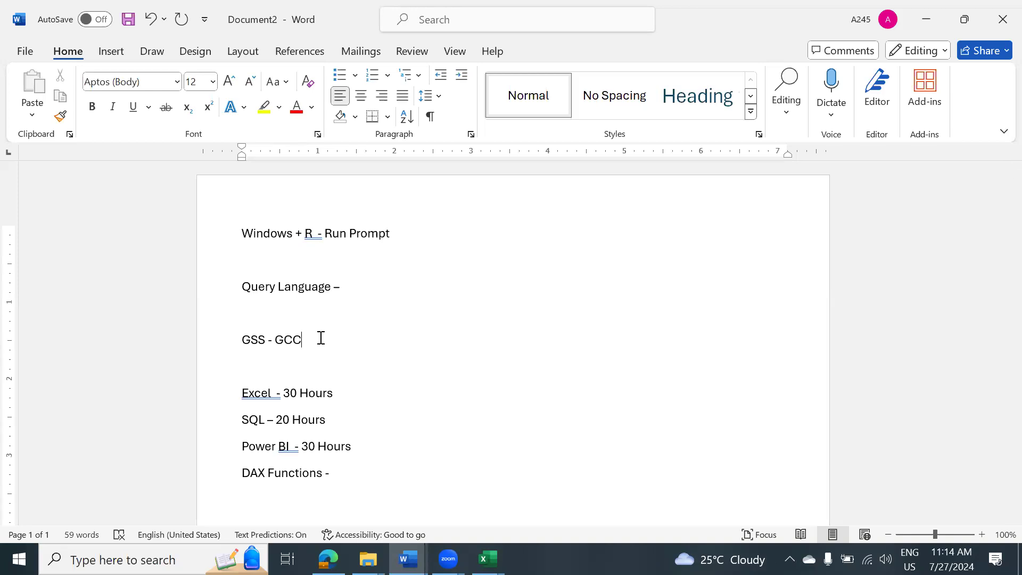
# - Return to the Book2 Excel workbook with Alt+Tab
pyautogui.hotkey('alt', 'Tab')
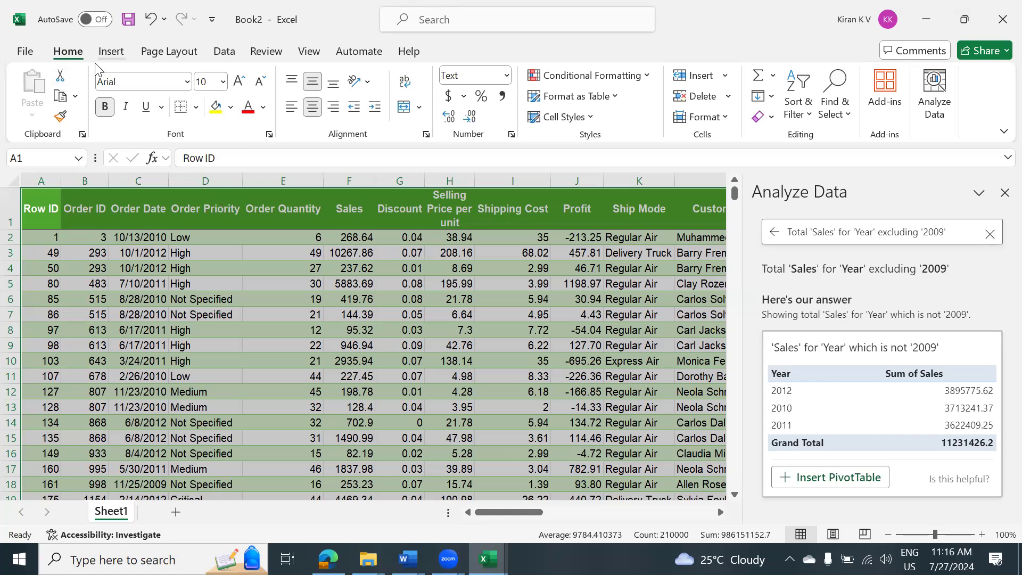
# - Tick the Formulas main tab in Excel Options' Customize Ribbon settings and confirm with OK
pyautogui.click(28, 56)
pyautogui.click(49, 495)
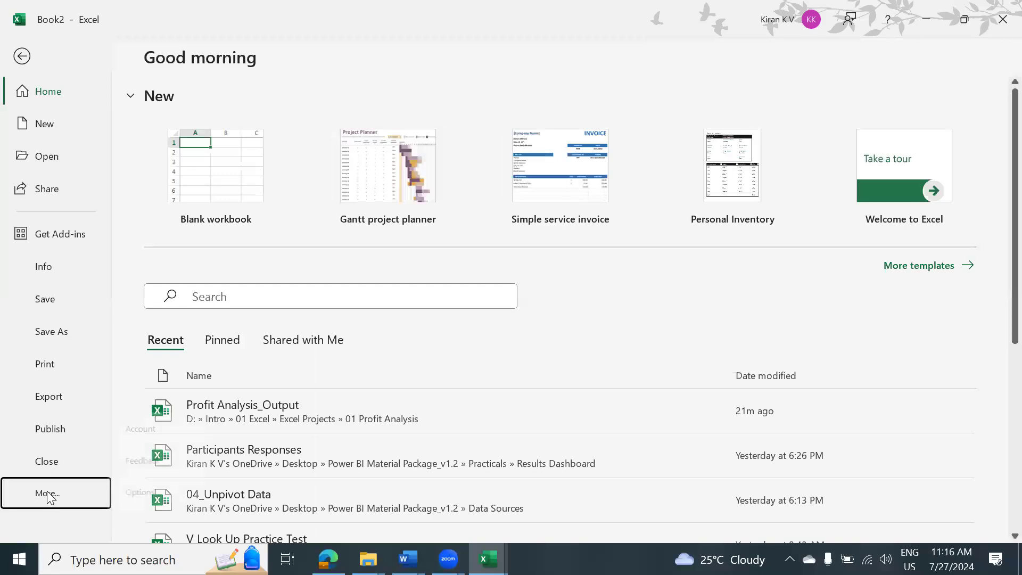
pyautogui.click(165, 497)
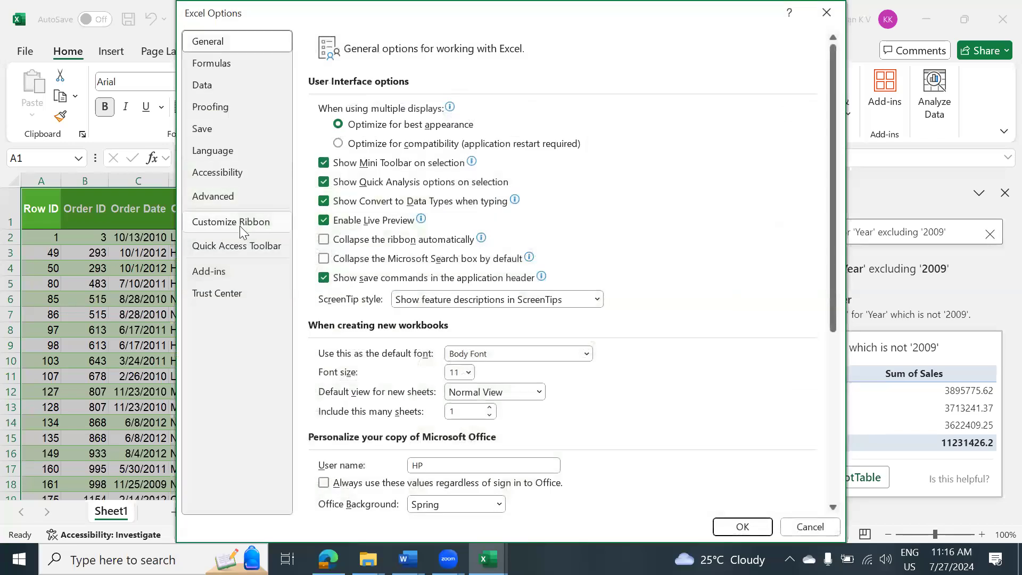
pyautogui.click(239, 225)
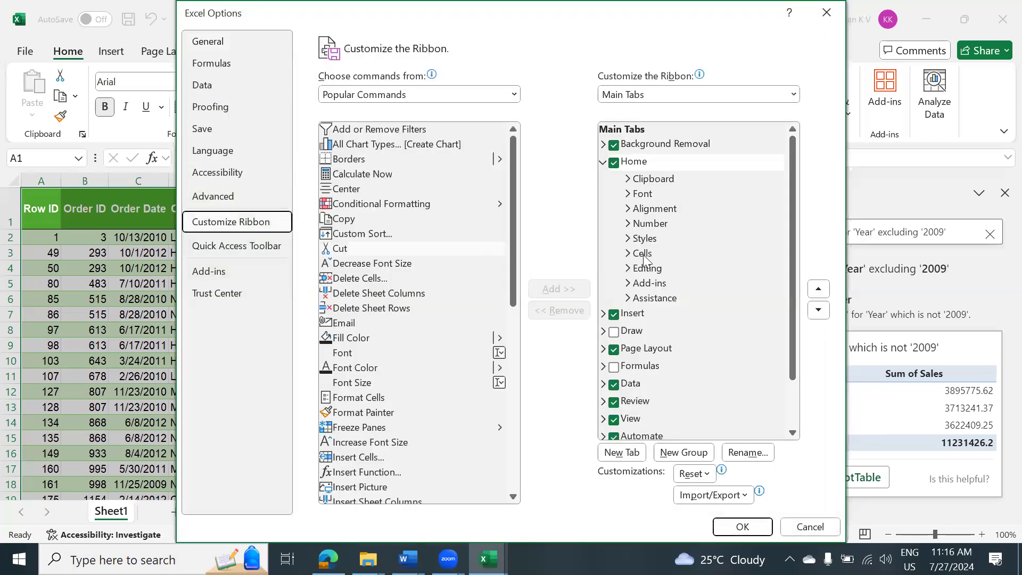
pyautogui.click(613, 368)
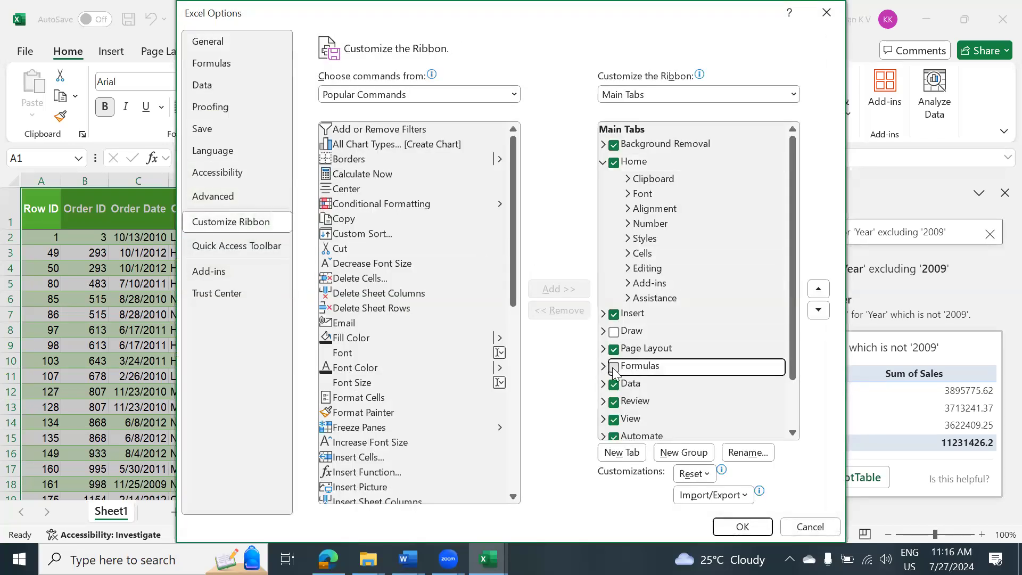
pyautogui.click(741, 527)
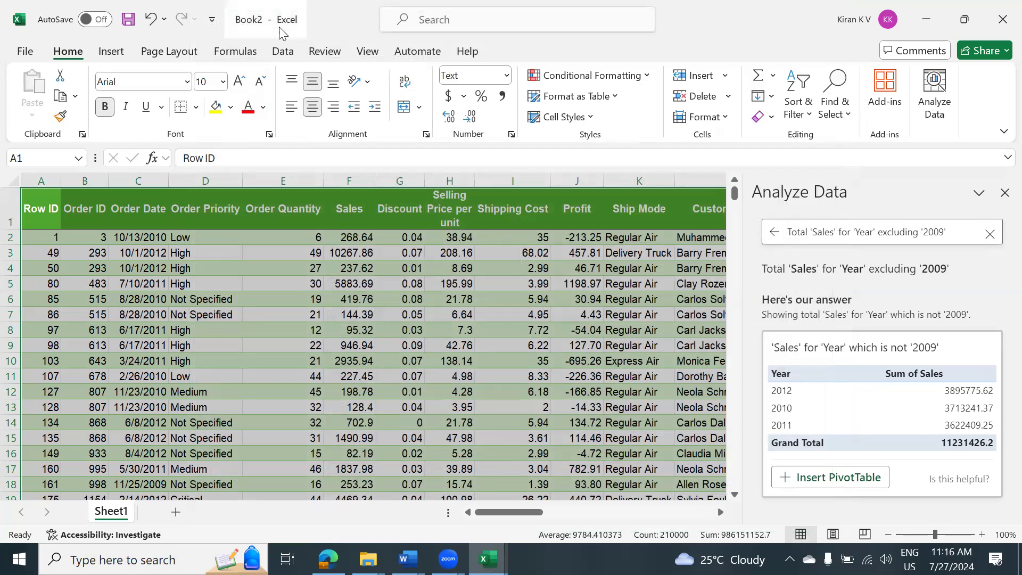
# - Browse the Date & Time function list on the Formulas tab, then dismiss it
pyautogui.click(242, 51)
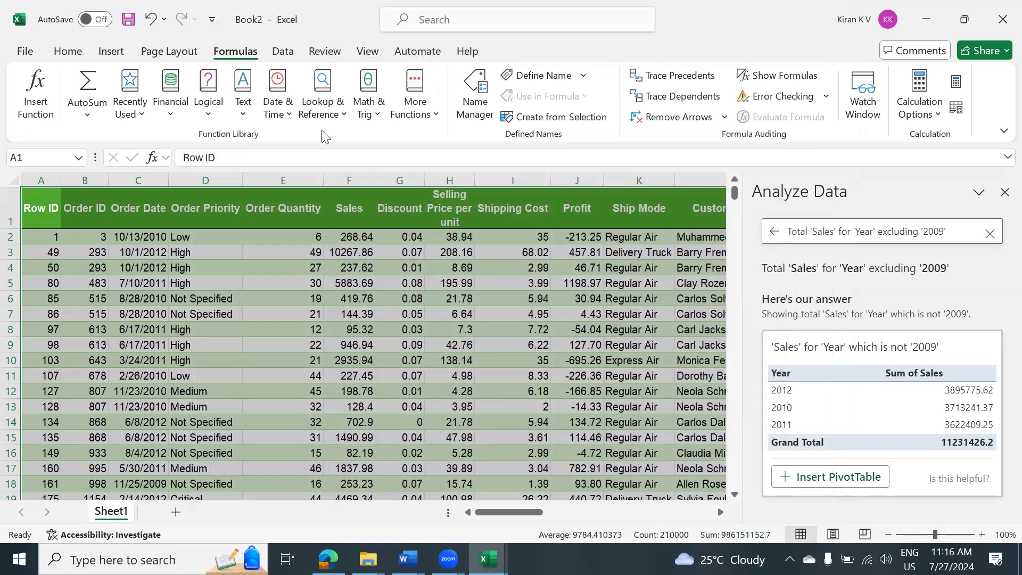
pyautogui.click(287, 117)
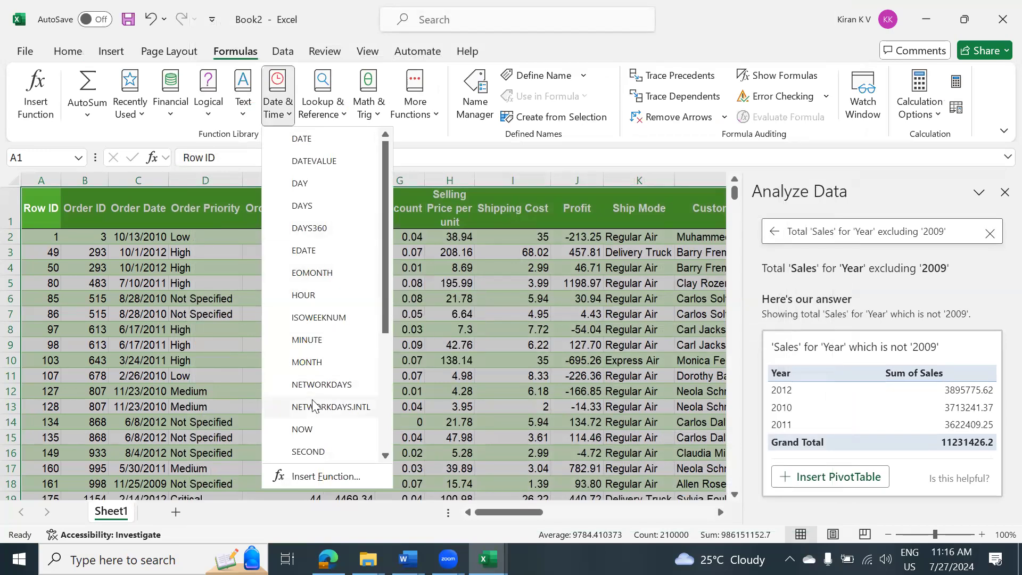
pyautogui.moveTo(315, 407)
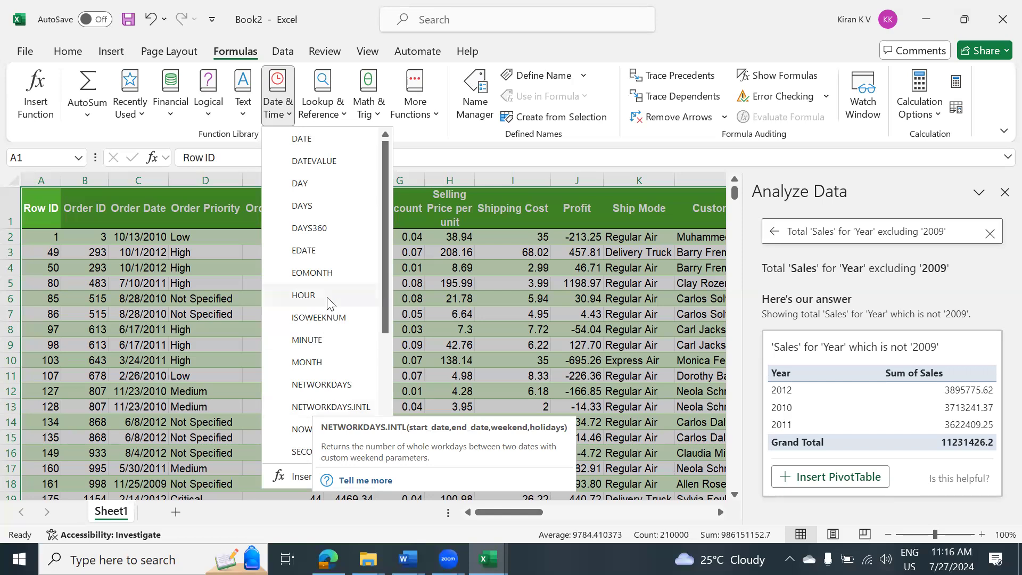
pyautogui.moveTo(322, 356)
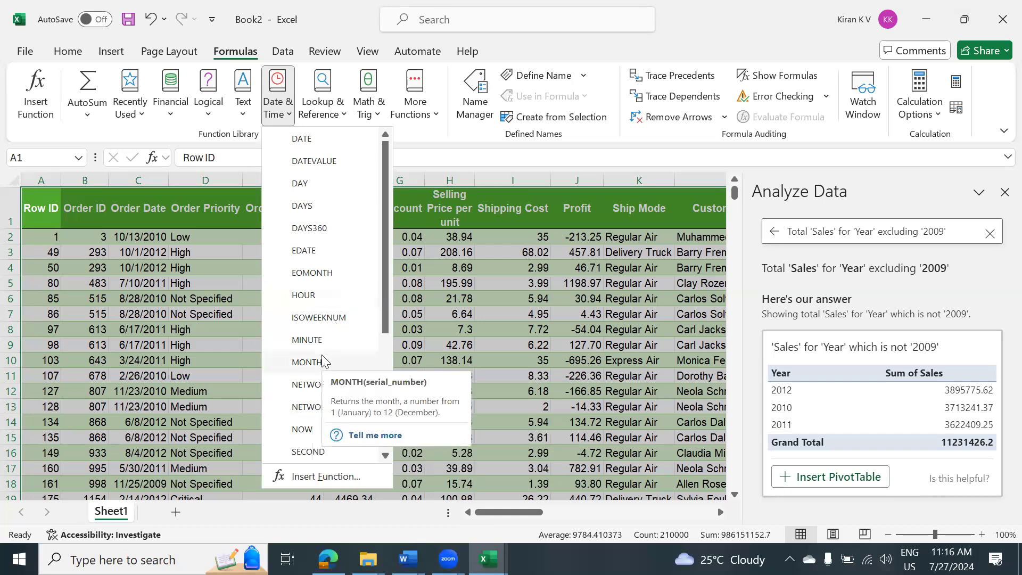
pyautogui.click(463, 341)
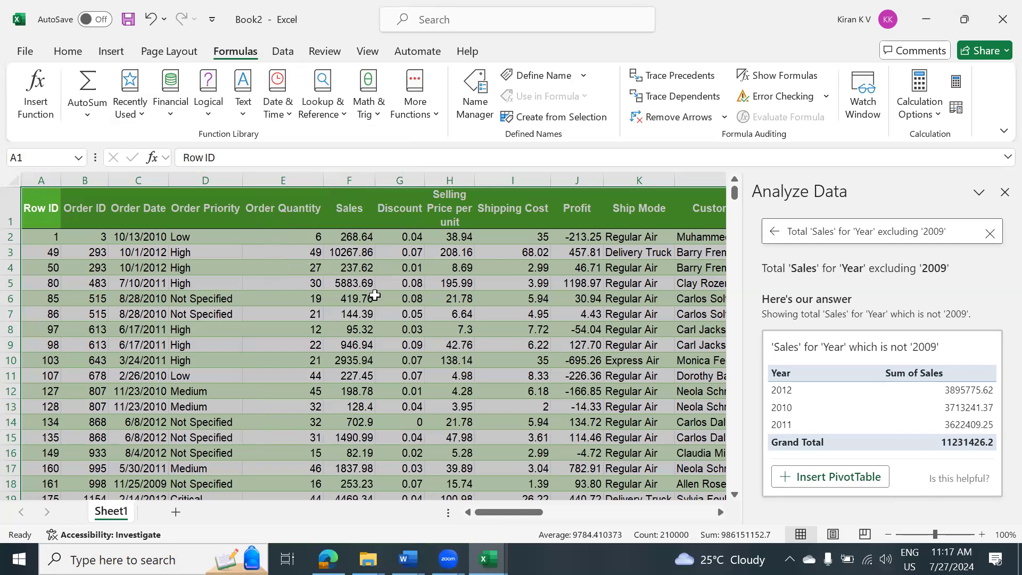
pyautogui.click(372, 113)
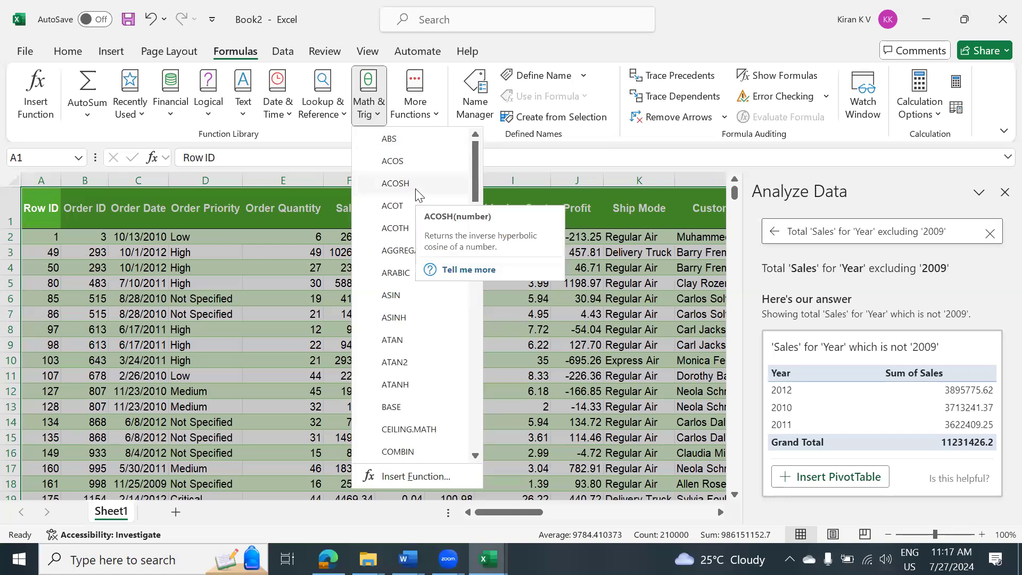
pyautogui.moveTo(476, 167); pyautogui.dragTo(465, 149)
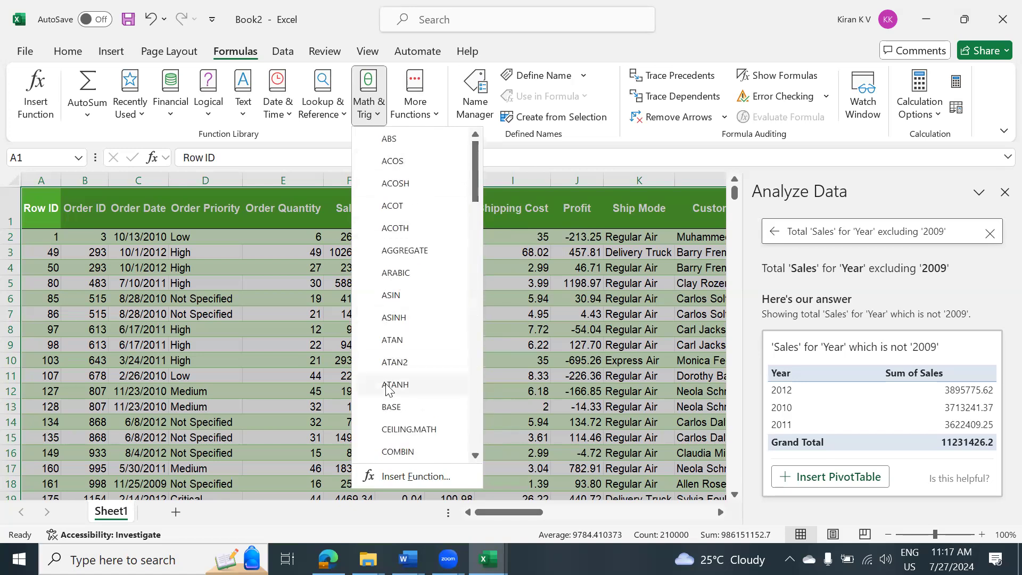
pyautogui.moveTo(387, 390)
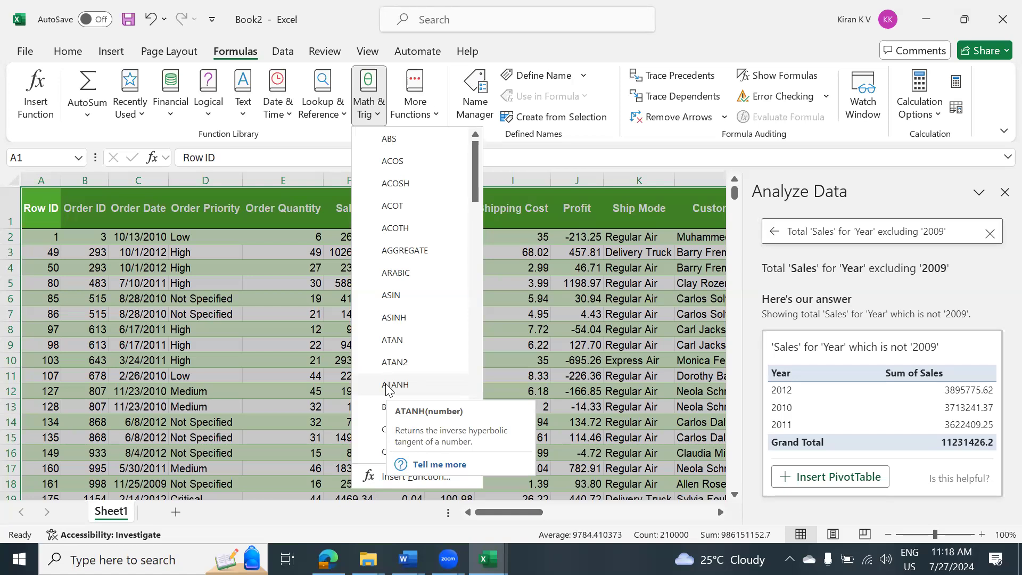
pyautogui.click(570, 355)
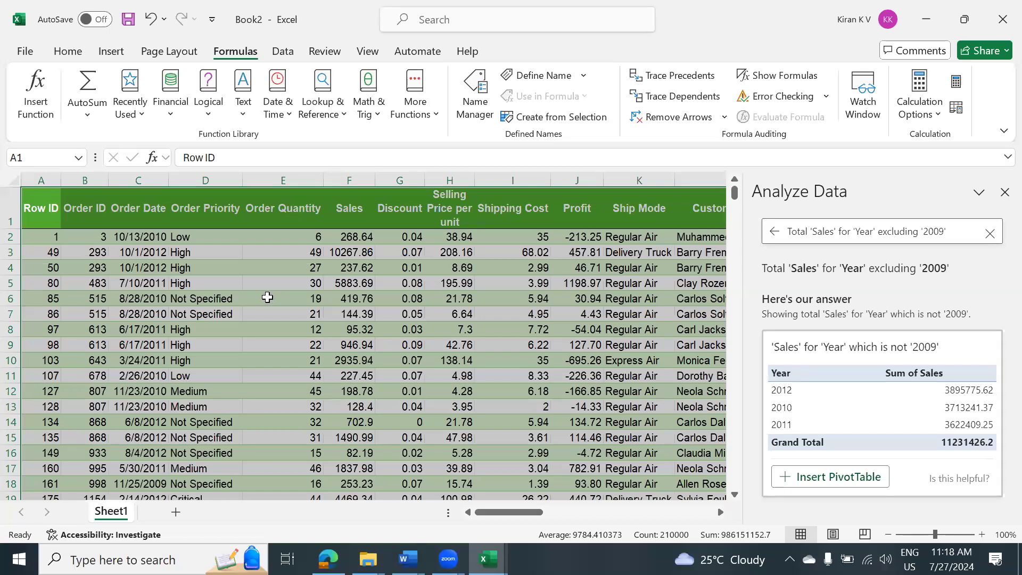
pyautogui.click(426, 120)
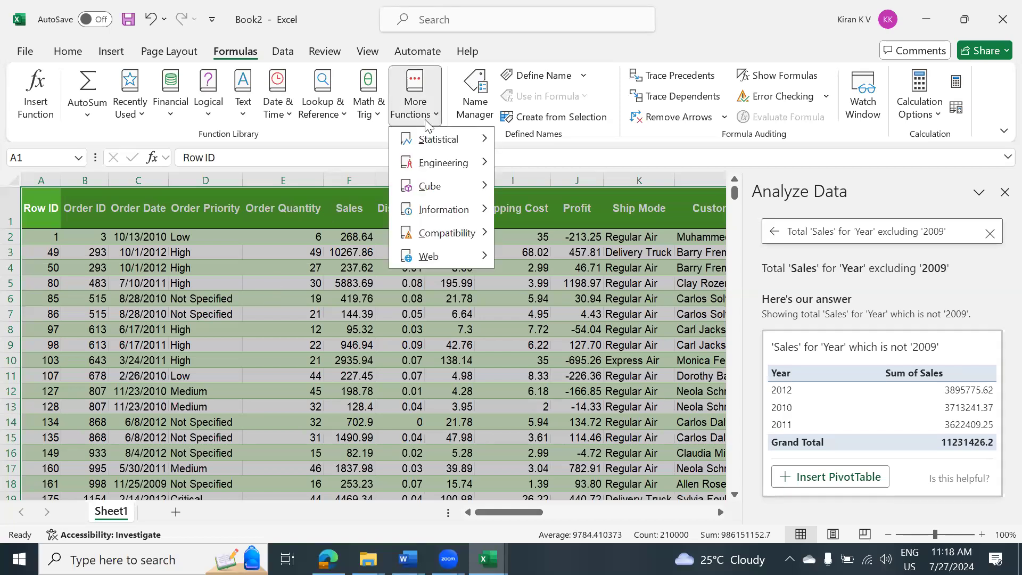
# - Browse the Engineering and Statistical functions under More Functions, then close the menu
pyautogui.moveTo(432, 167)
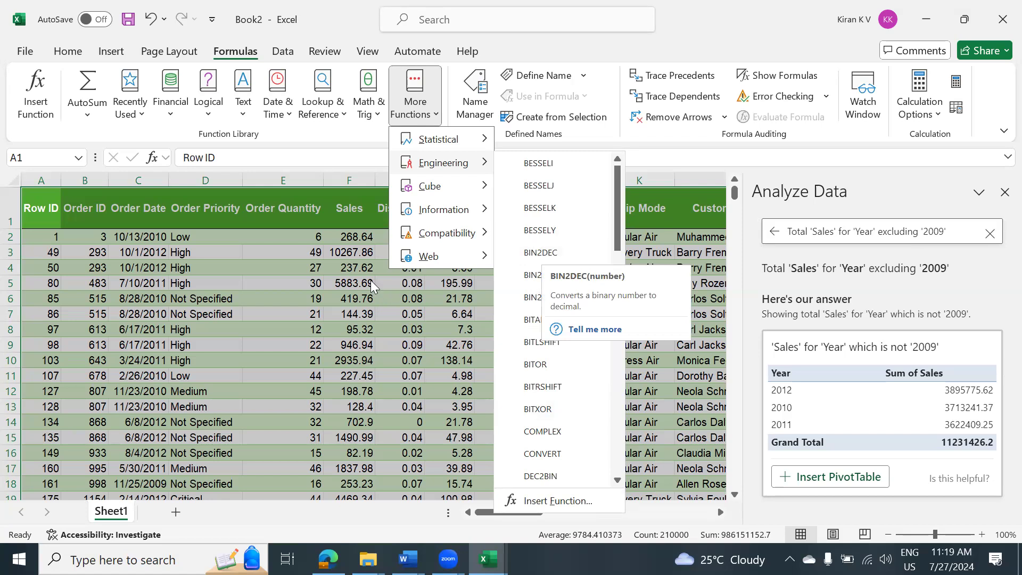
pyautogui.moveTo(435, 140)
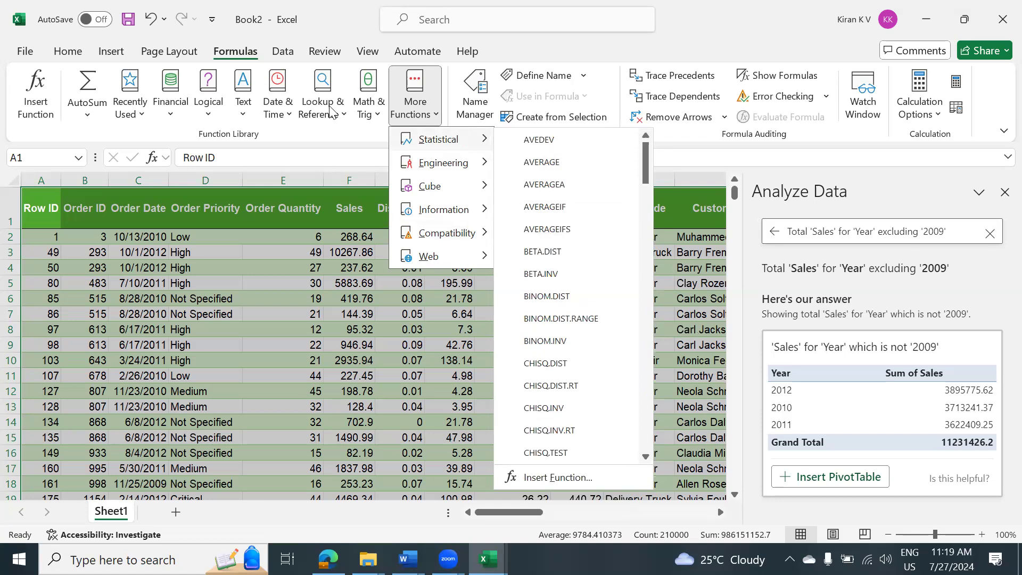
pyautogui.click(181, 385)
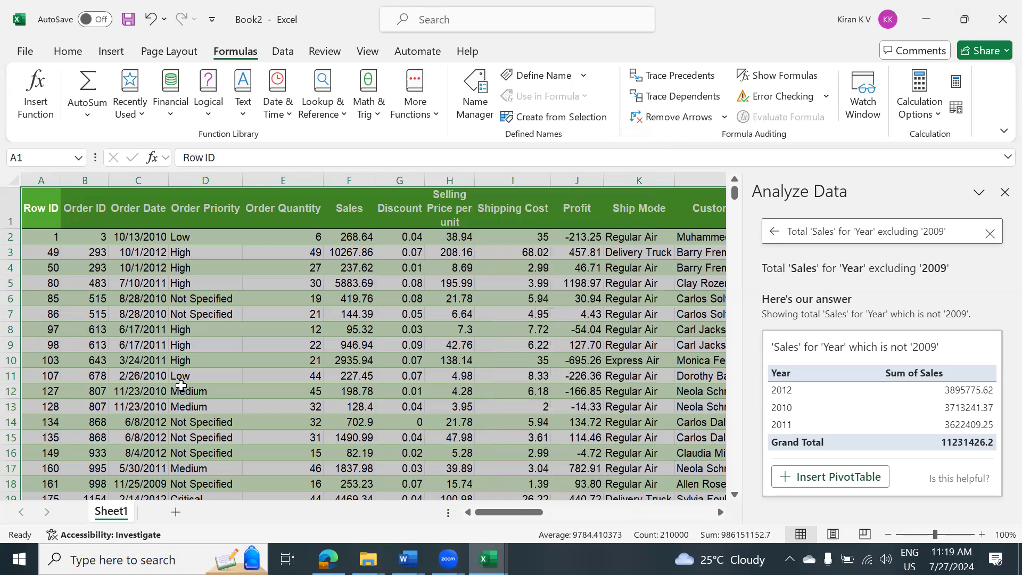
# - Close the Analyze Data pane beside the sales table
pyautogui.click(1003, 192)
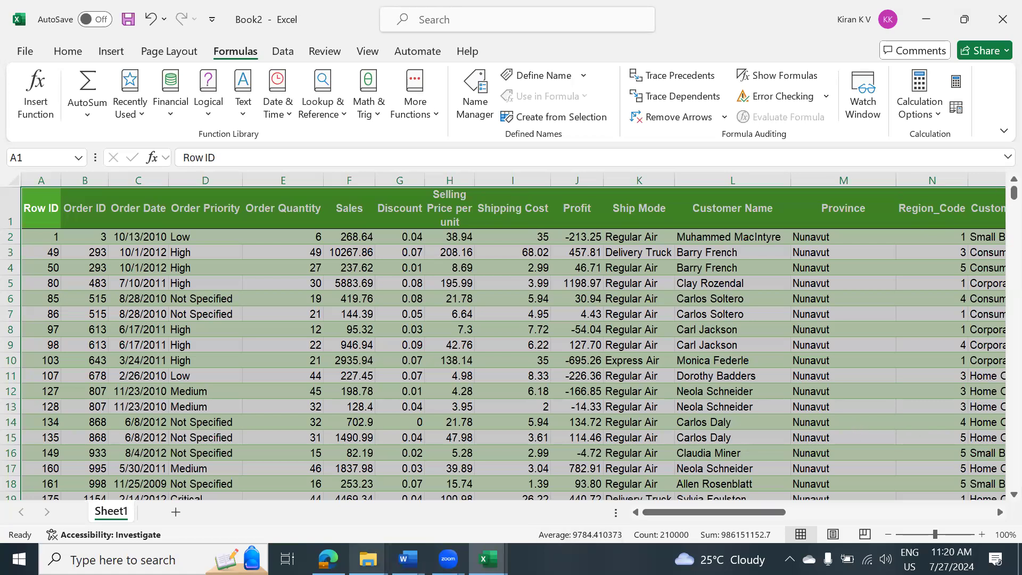
# - Open 01 Excel > Excel Material > Excel Training - Full Course_v2.1 in Explorer, then return to Book2
pyautogui.click(368, 559)
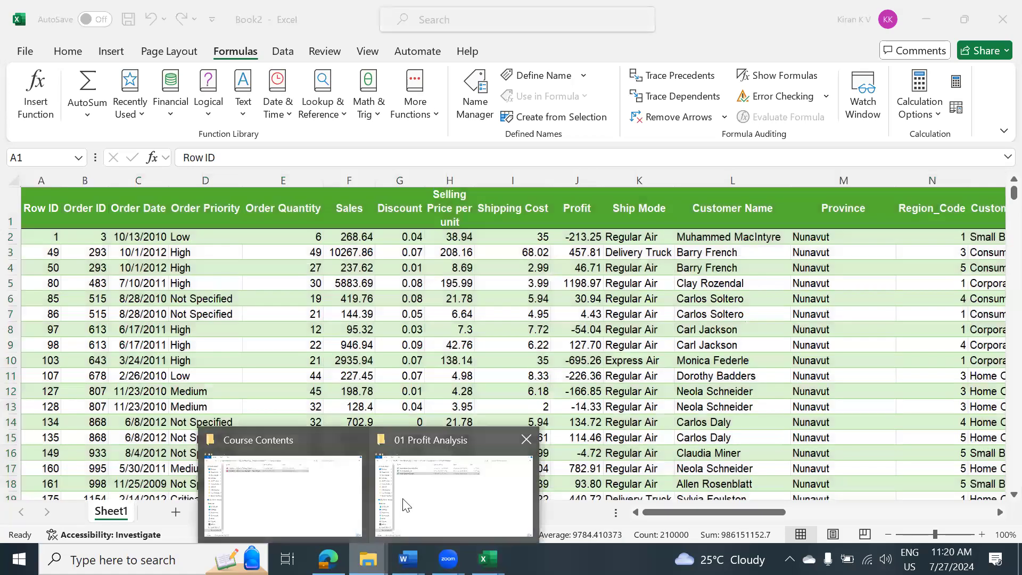
pyautogui.click(271, 505)
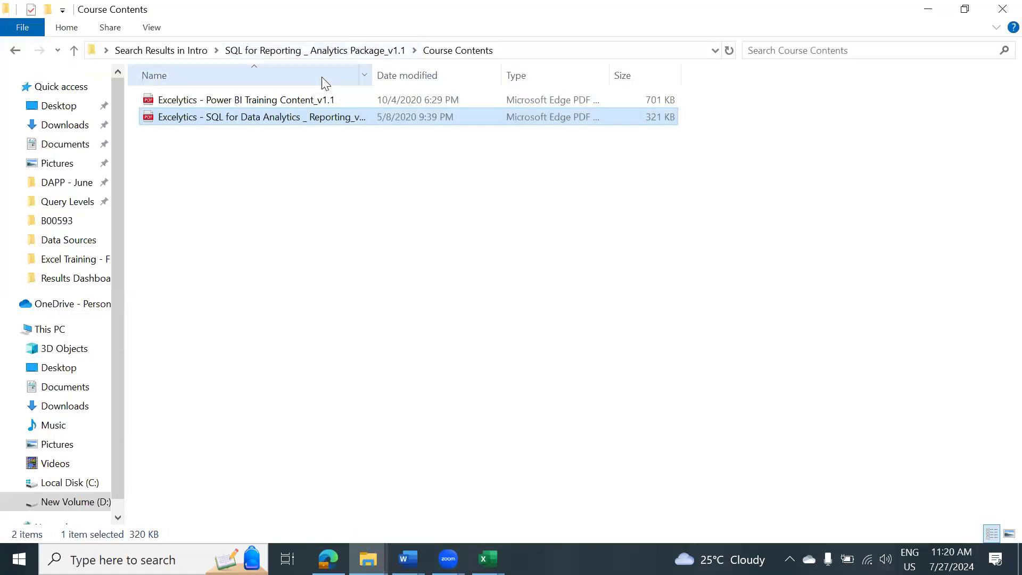
pyautogui.click(368, 559)
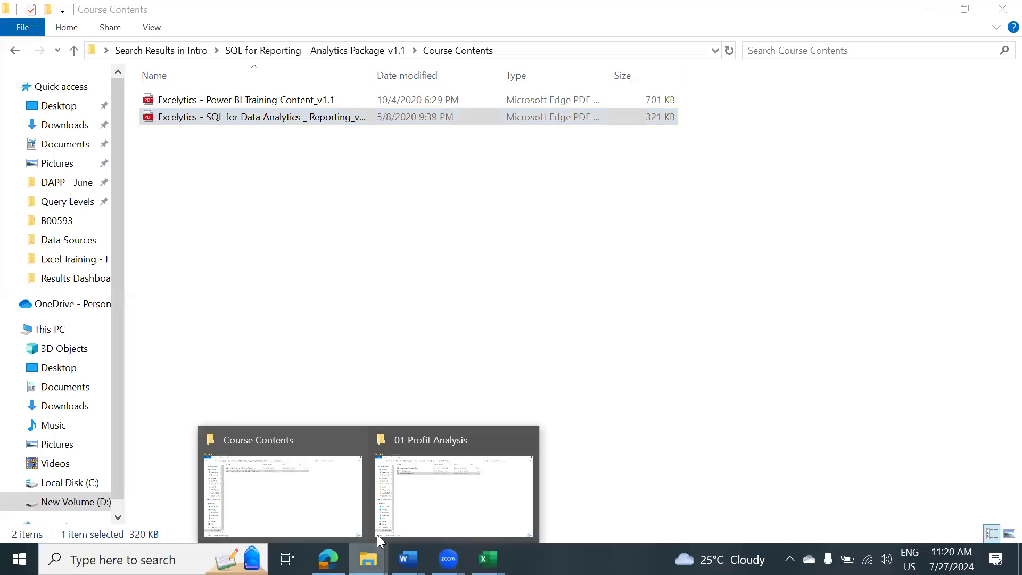
pyautogui.click(431, 520)
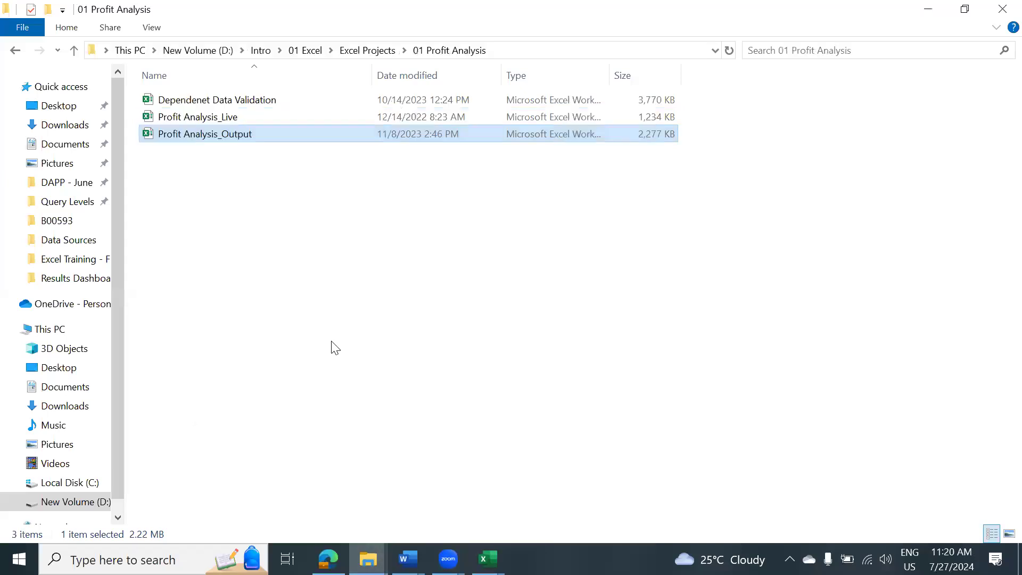
pyautogui.click(306, 53)
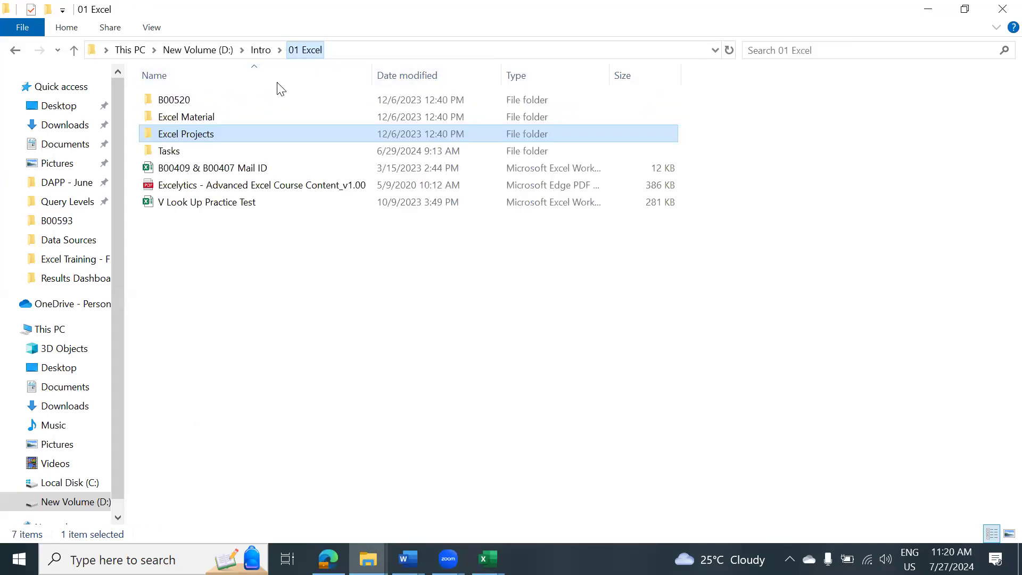
pyautogui.doubleClick(225, 114)
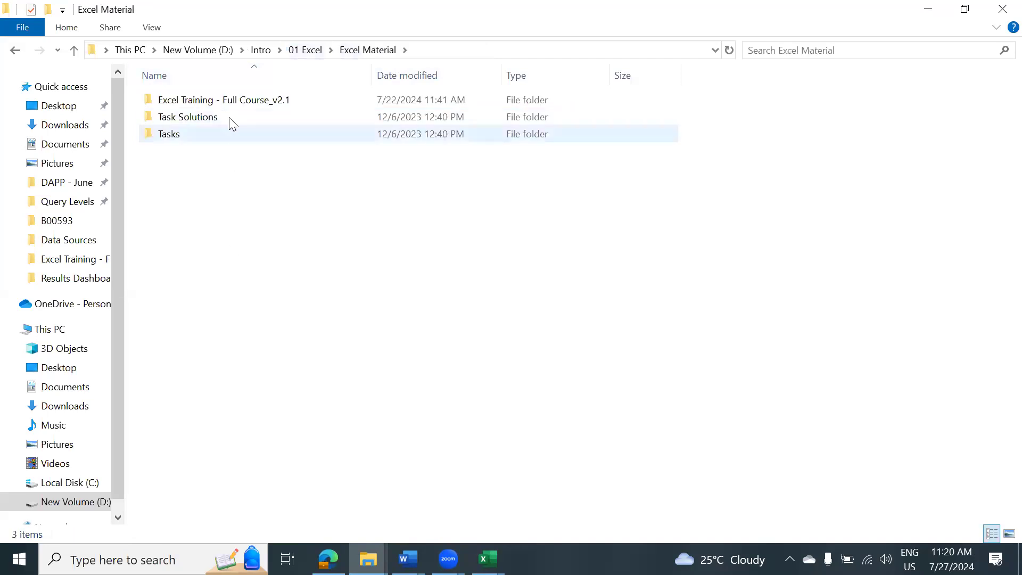
pyautogui.doubleClick(244, 102)
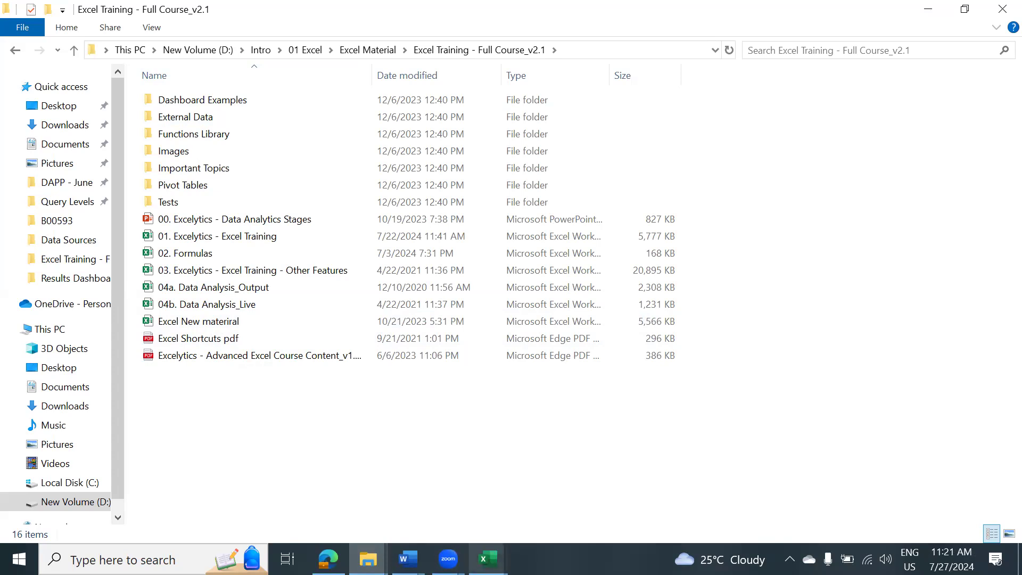
pyautogui.moveTo(487, 559)
pyautogui.click(614, 513)
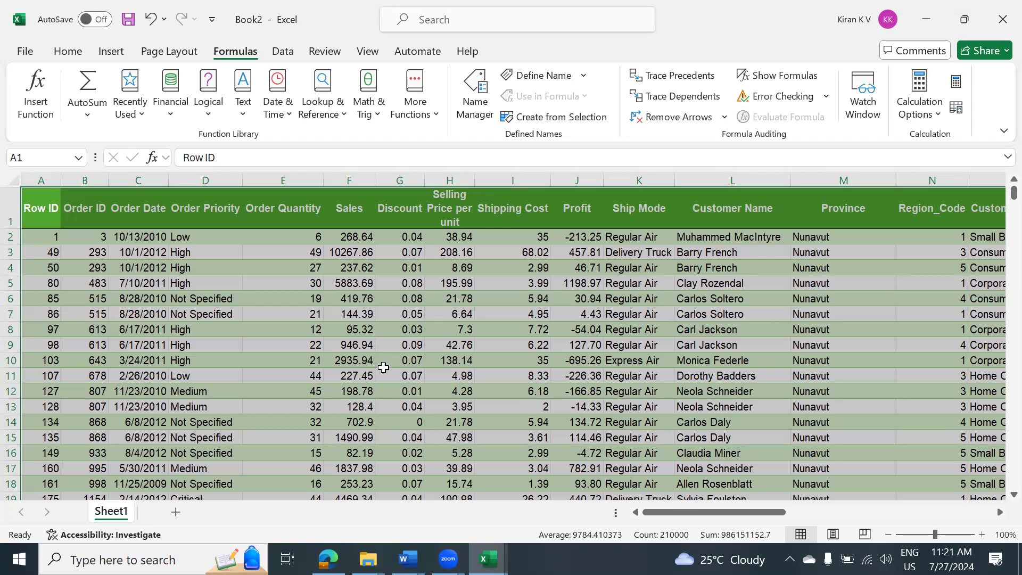
# - On a new sheet, enter 'Decent Comm' in F6 and 'Basic excel' in F7
pyautogui.click(174, 512)
pyautogui.click(317, 270)
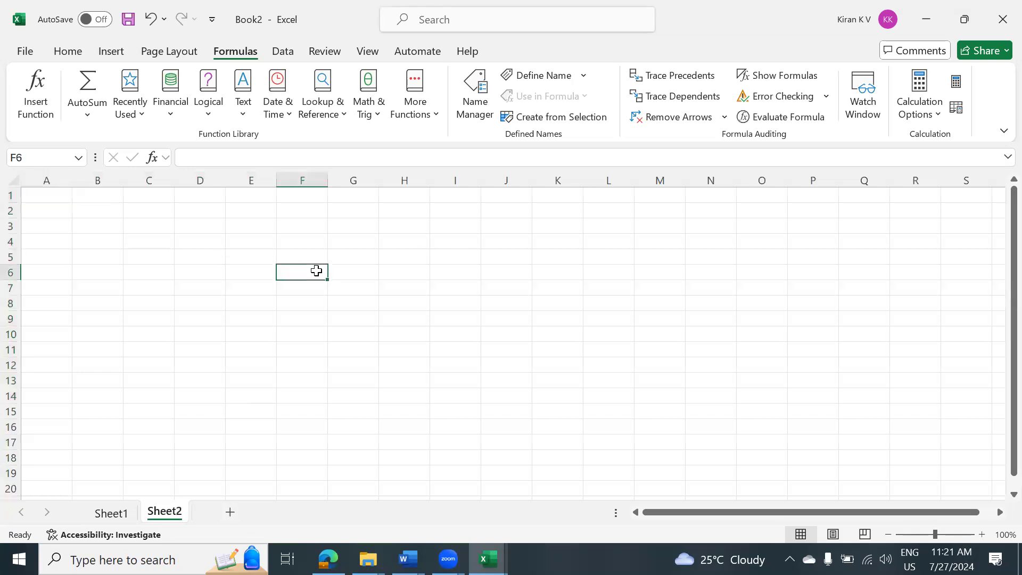
pyautogui.write('Decnem')
pyautogui.press('BackSpace')
pyautogui.press('BackSpace')
pyautogui.press('BackSpace')
pyautogui.write('ent Comm')
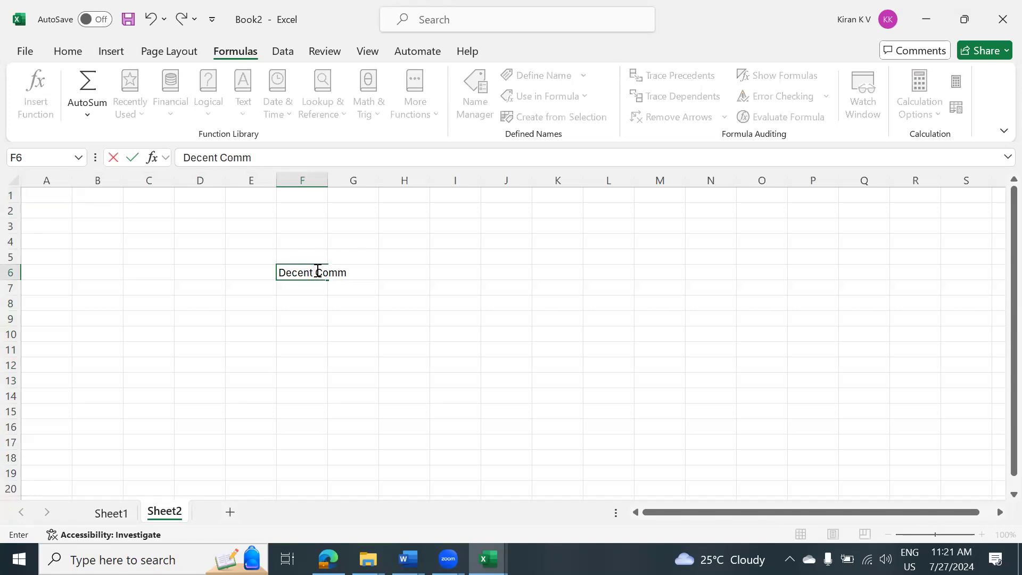
pyautogui.press('Return')
pyautogui.write('Basic excel')
pyautogui.press('Return')
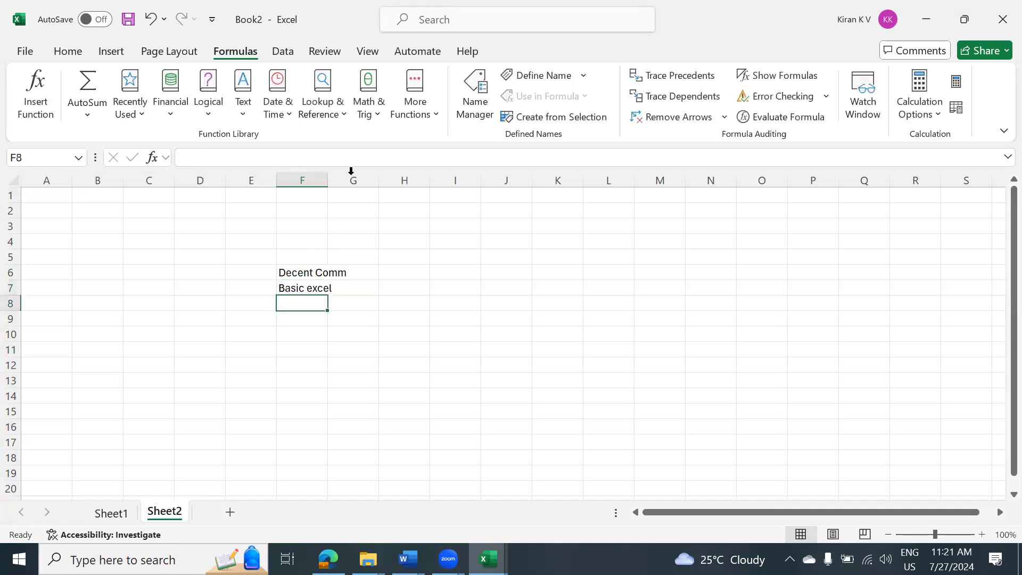
# - Widen columns F and G, then enter 'Vlook Up' in G7 and 'if' in H7
pyautogui.doubleClick(328, 178)
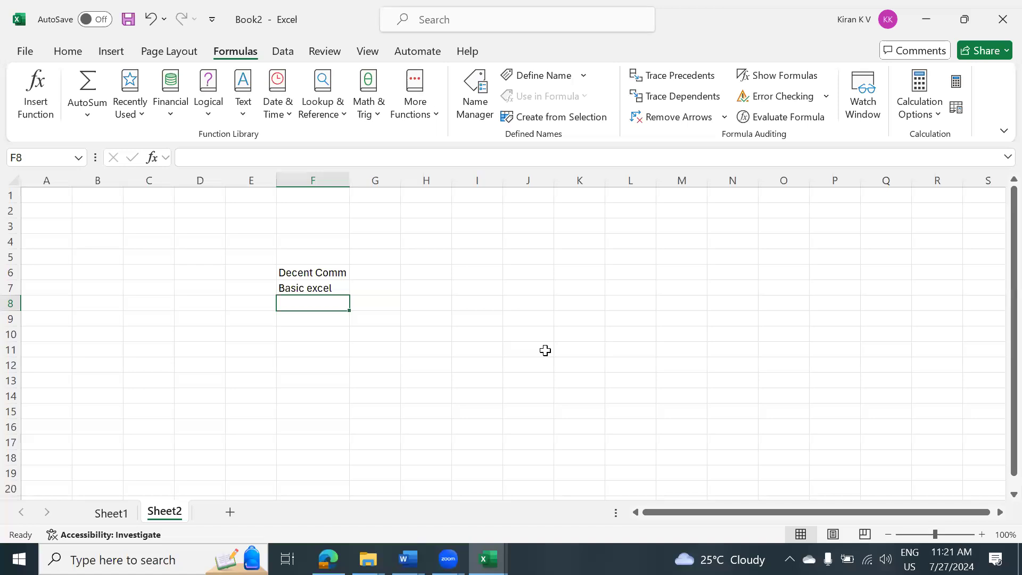
pyautogui.press('Up')
pyautogui.press('Right')
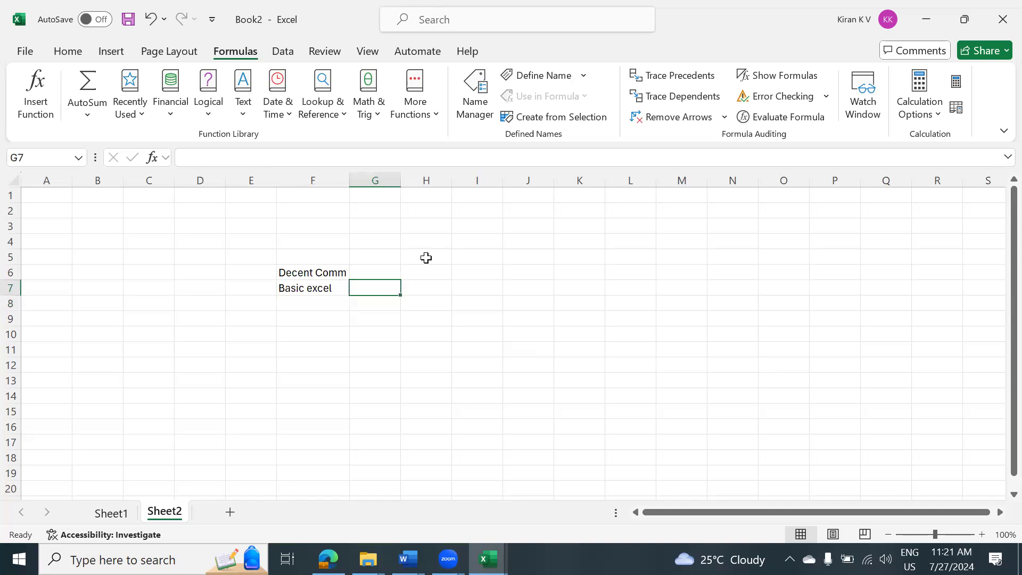
pyautogui.moveTo(400, 181); pyautogui.dragTo(450, 192)
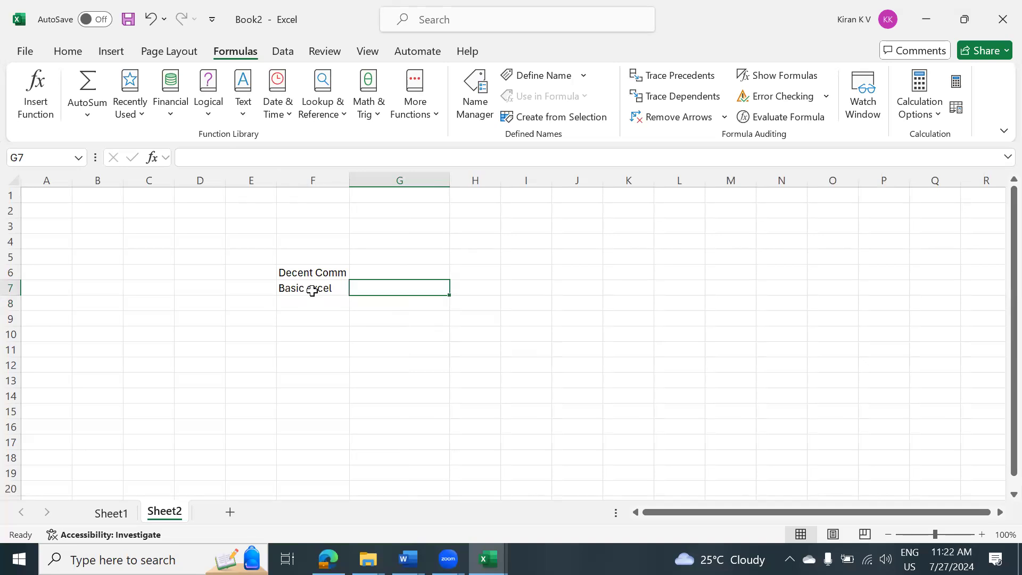
pyautogui.write('Vlook Up')
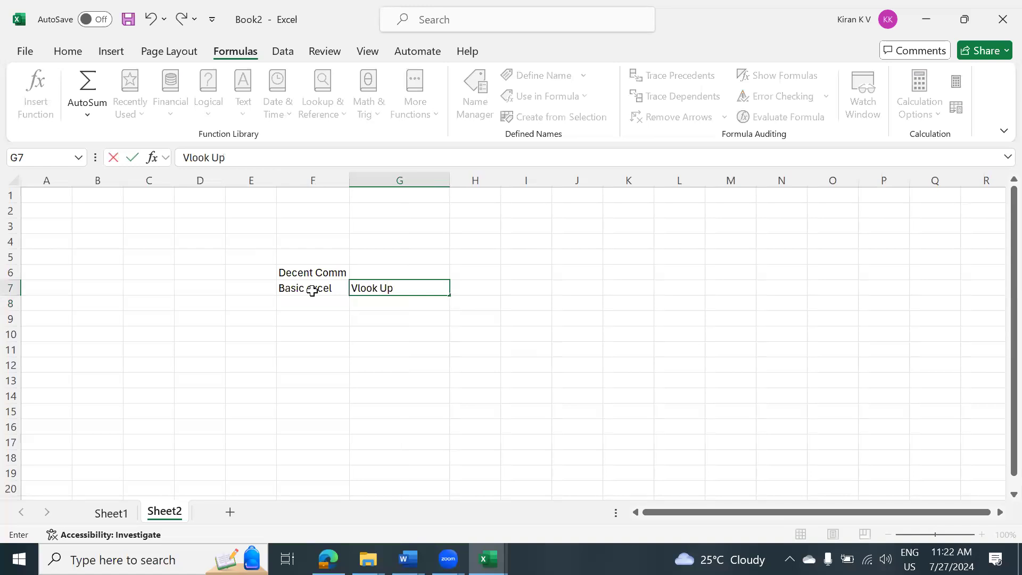
pyautogui.press('Tab')
pyautogui.write('if')
pyautogui.press('Return')
pyautogui.press('Return')
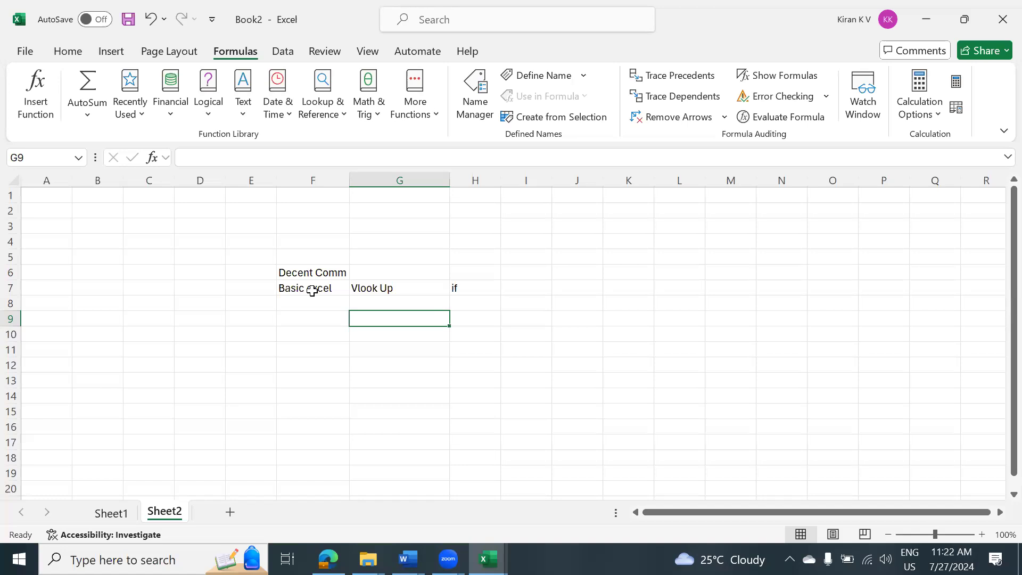
pyautogui.press('Up')
pyautogui.press('Up')
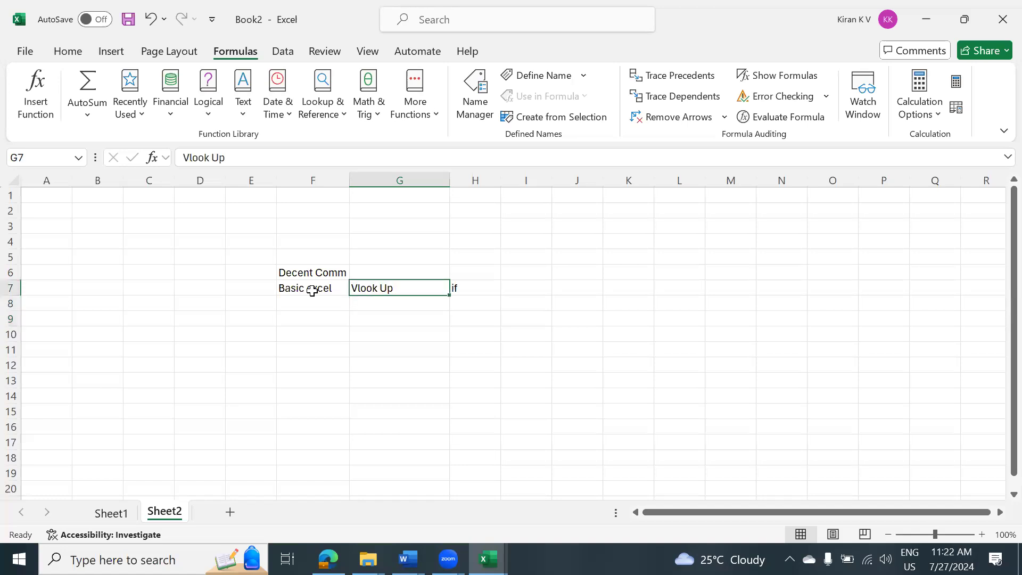
pyautogui.press('Down')
pyautogui.press('Down')
pyautogui.press('Down')
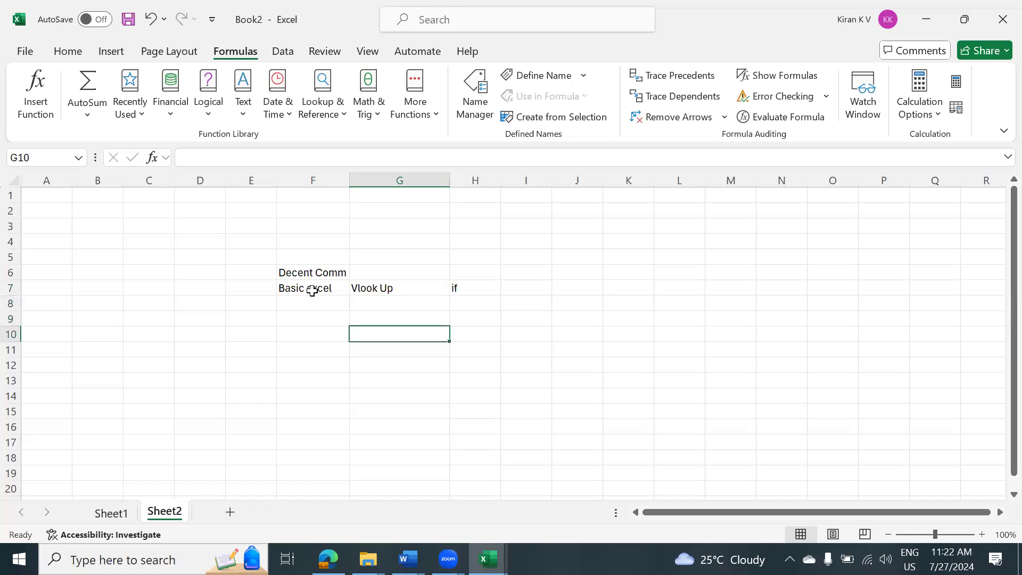
# - Enter the value 60 in cell F10, below Basic excel
pyautogui.press('Left')
pyautogui.write('60')
pyautogui.press('Tab')
# - Enter 'Scratch' in F12 and 'Cell' in F14 on Sheet2
pyautogui.press('Return')
pyautogui.press('Return')
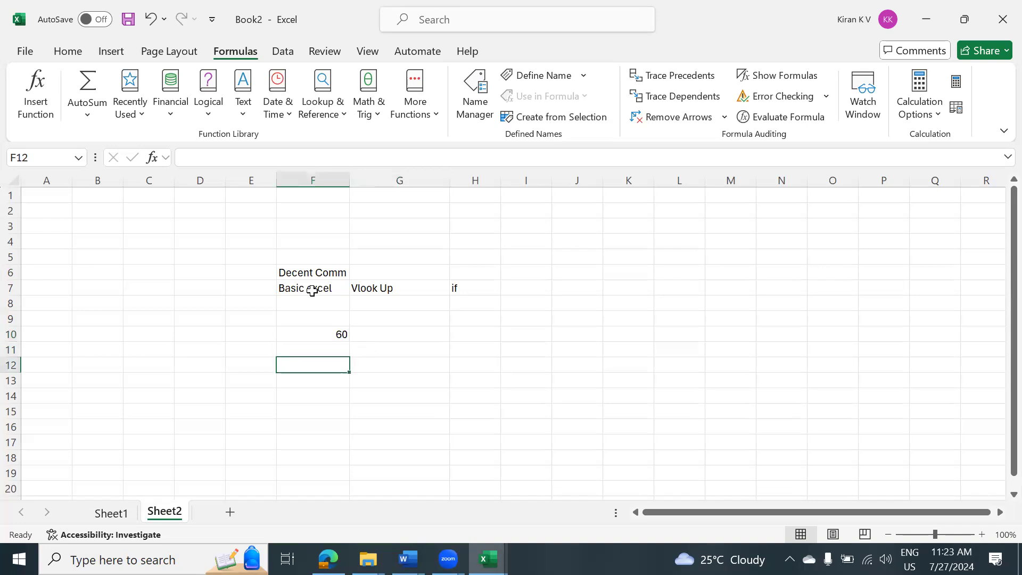
pyautogui.write('Scratch')
pyautogui.press('Return')
pyautogui.press('Return')
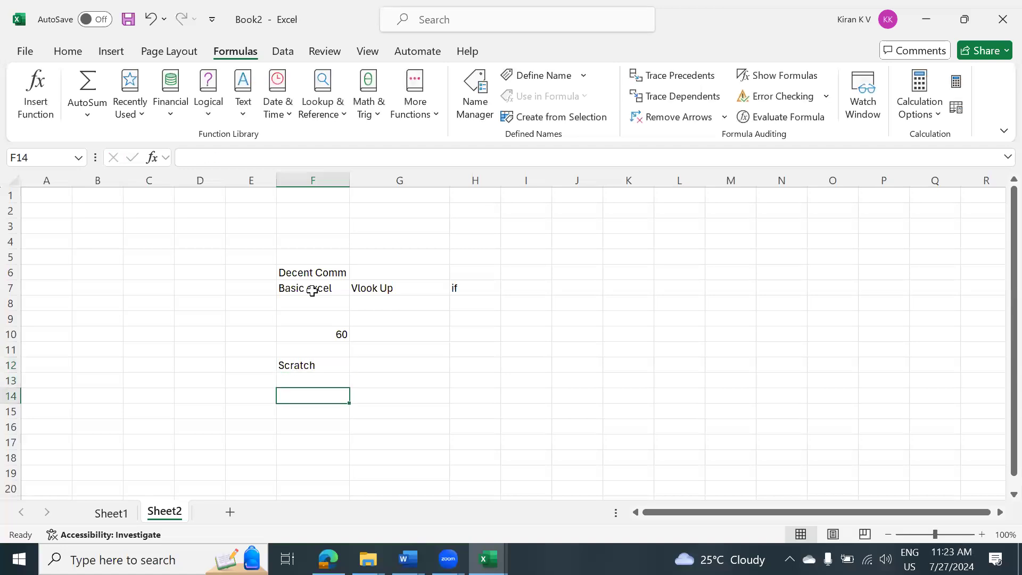
pyautogui.write('Cell')
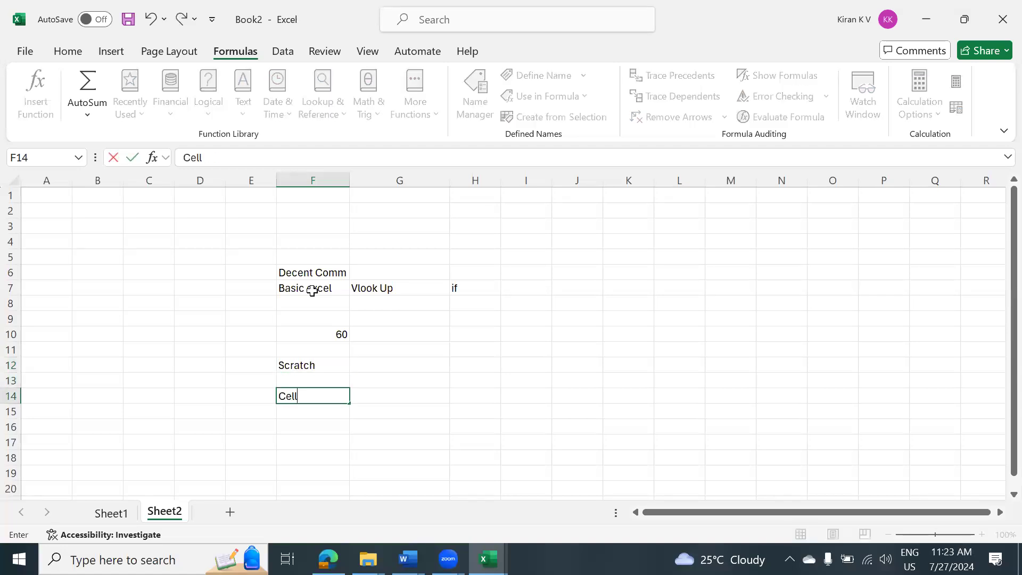
pyautogui.press('Return')
pyautogui.press('Up')
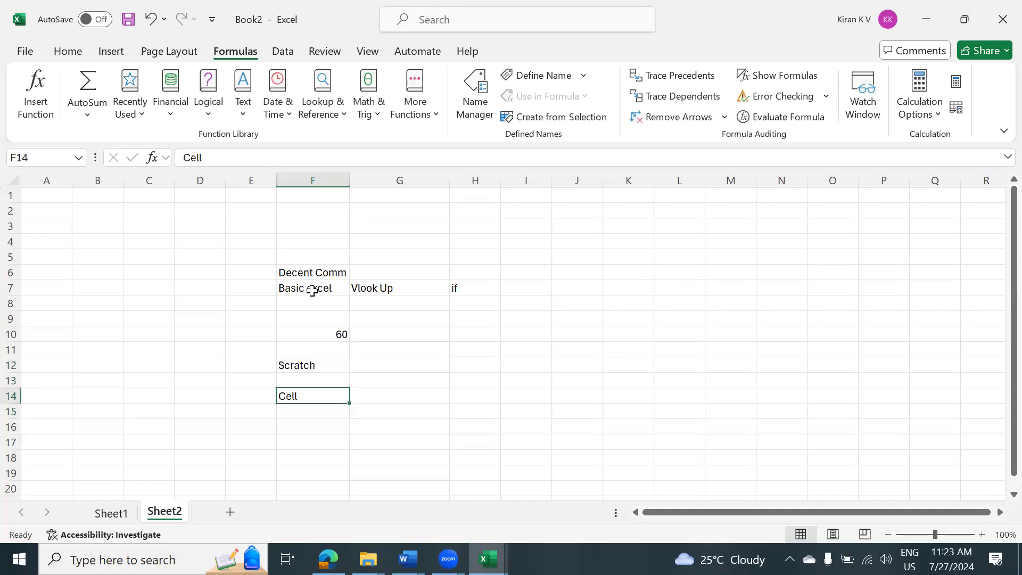
# - Enter 'Dash Board' in G14 and 'Power Query' in F16
pyautogui.press('Right')
pyautogui.write('Dash')
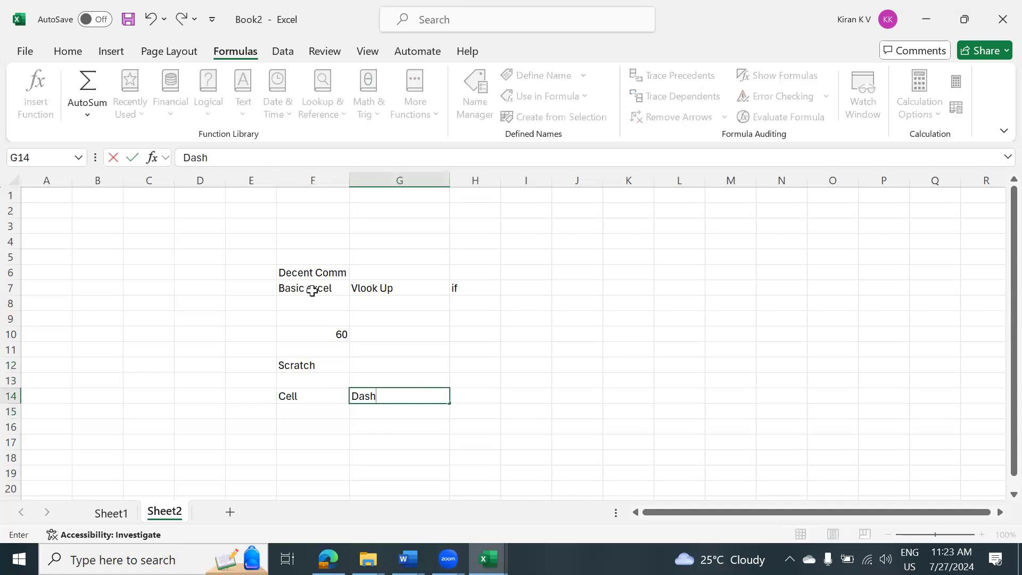
pyautogui.write(' Board')
pyautogui.press('Return')
pyautogui.press('Return')
pyautogui.write('P')
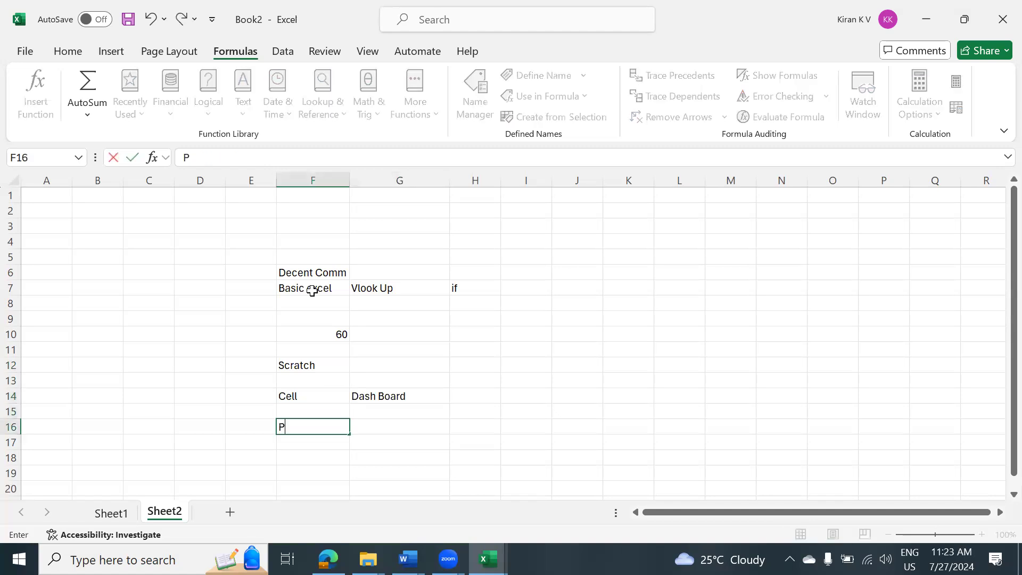
pyautogui.write('ower Query')
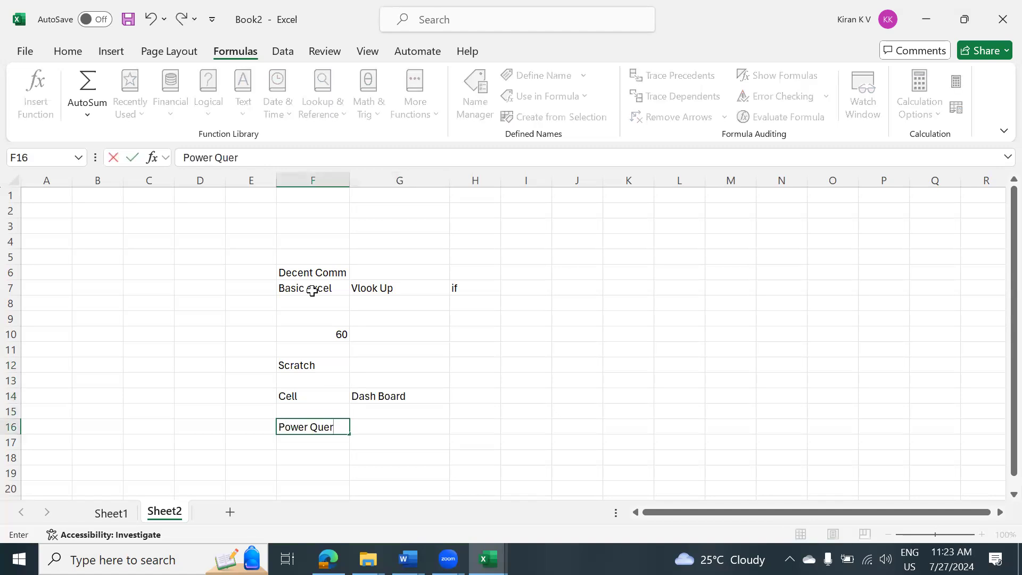
pyautogui.press('Return')
pyautogui.press('Up')
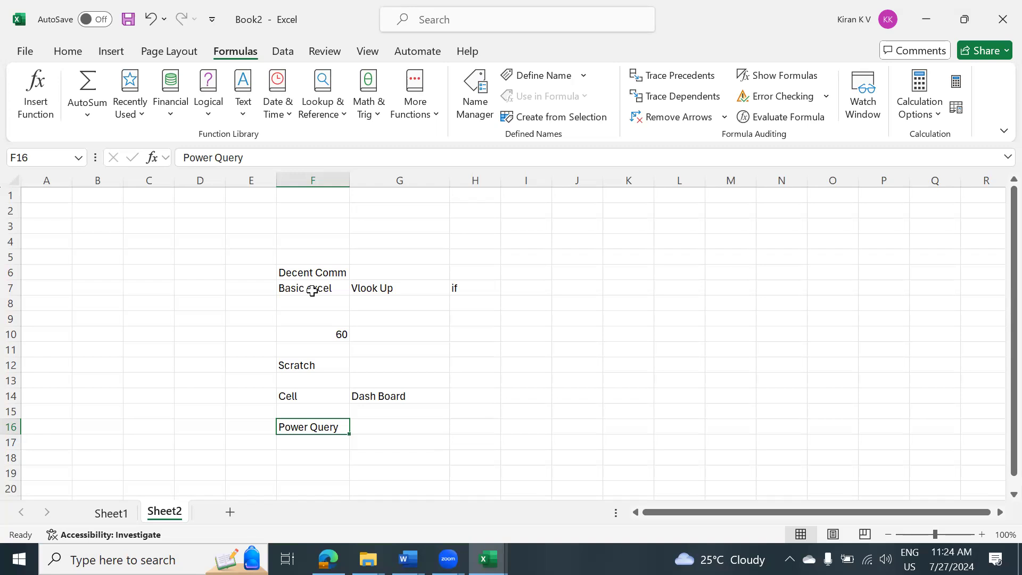
pyautogui.press('alt')
pyautogui.press('Escape')
pyautogui.click(523, 323)
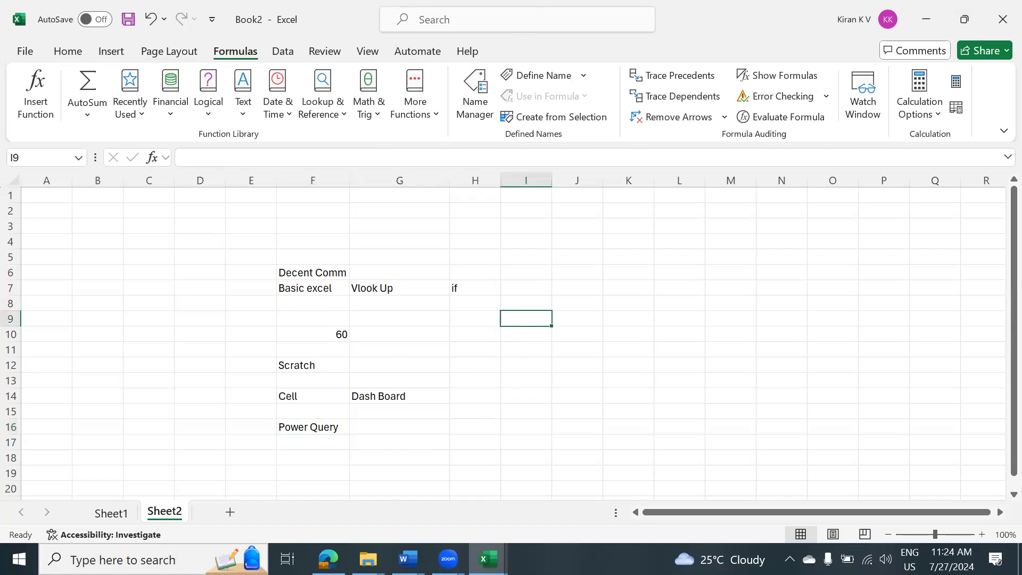
pyautogui.moveTo(448, 559)
pyautogui.click(377, 423)
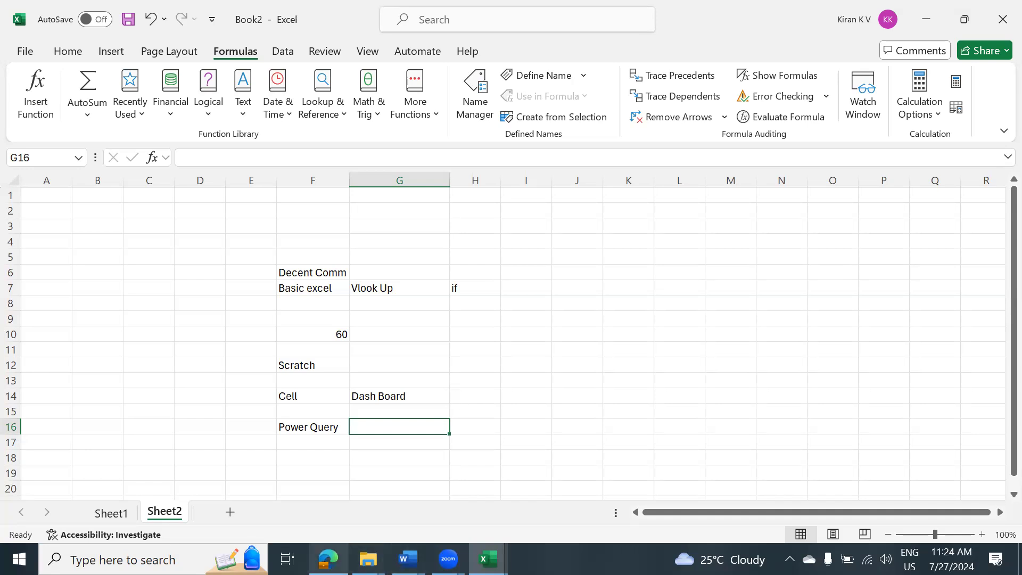
pyautogui.moveTo(328, 559)
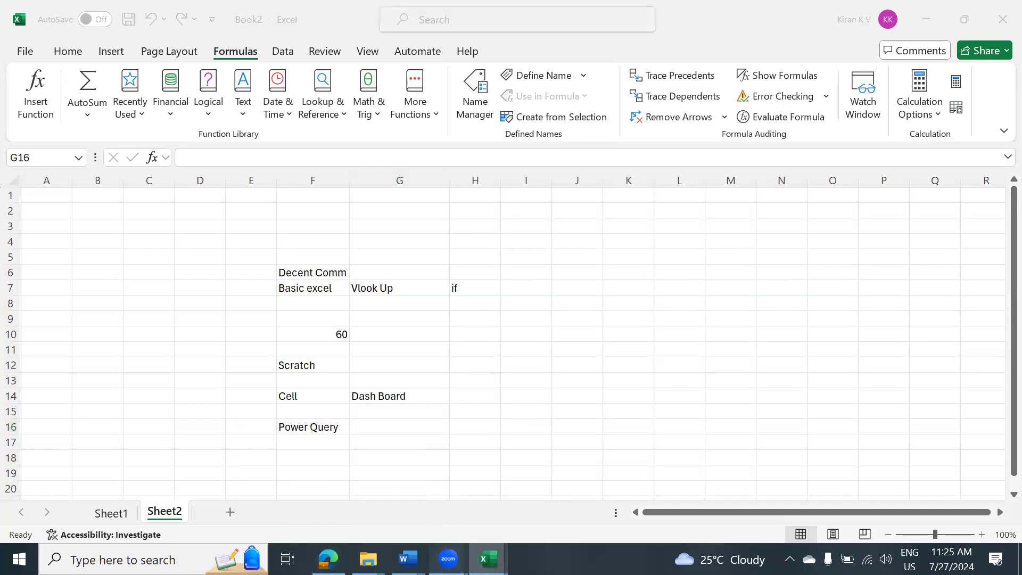
pyautogui.moveTo(448, 559)
pyautogui.click(522, 503)
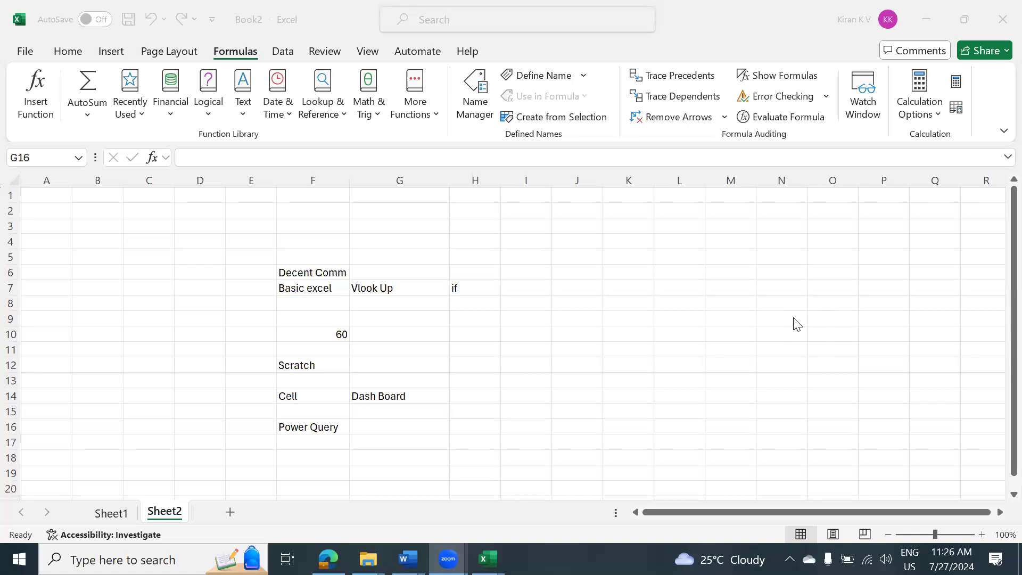
pyautogui.click(781, 266)
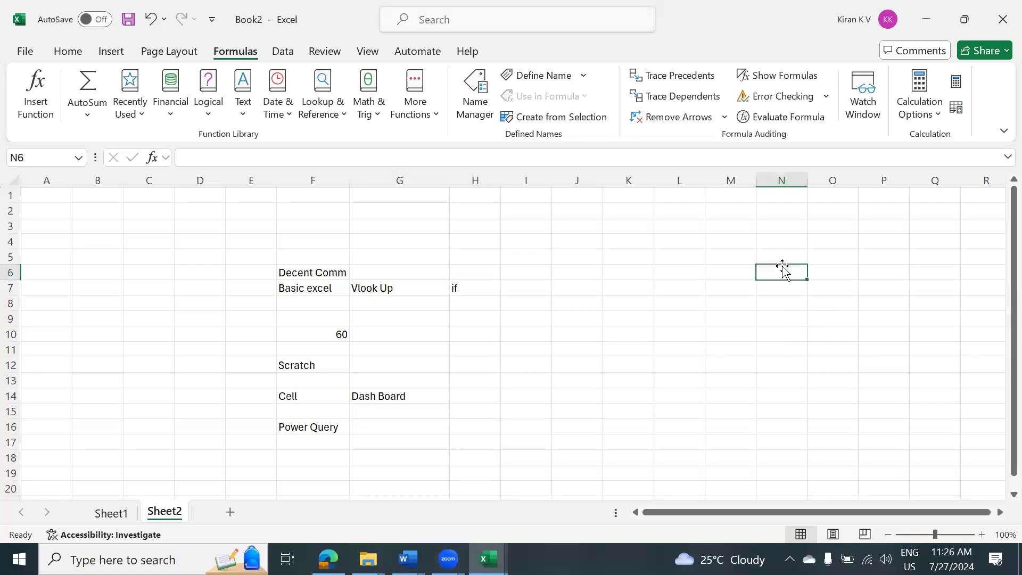